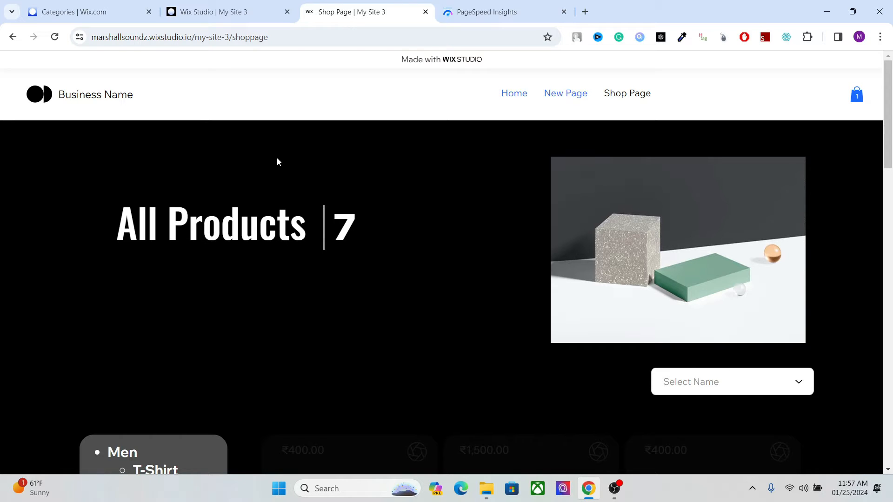
Step: Reload the live shop page and look through its category list and product grid
click(55, 37)
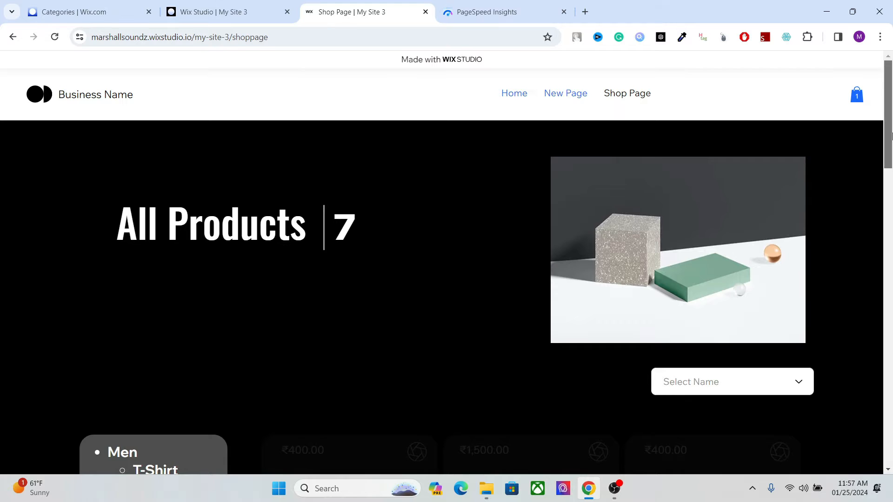
scroll(876, 182, down, 4)
scroll(875, 178, down, 3)
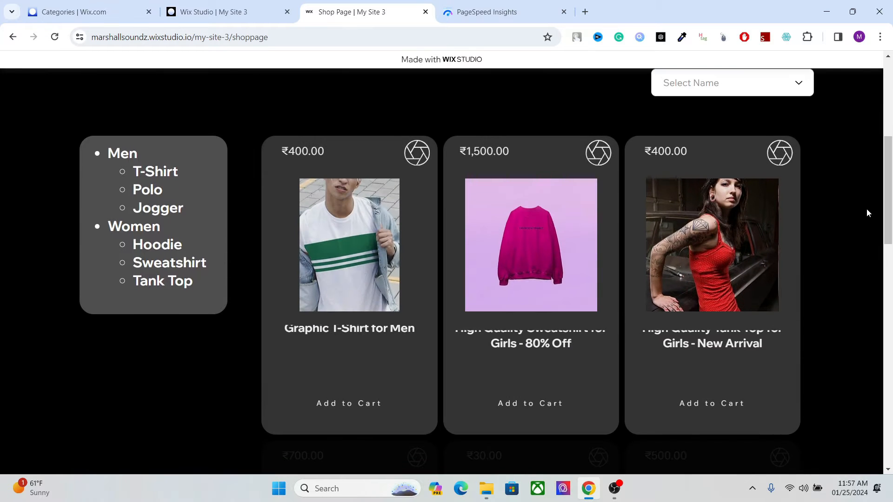
scroll(871, 238, down, 7)
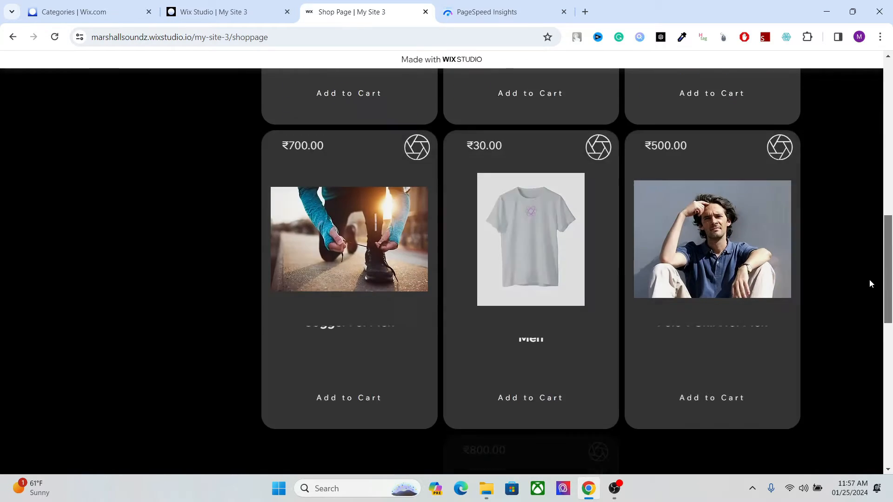
drag(869, 280, 890, 217)
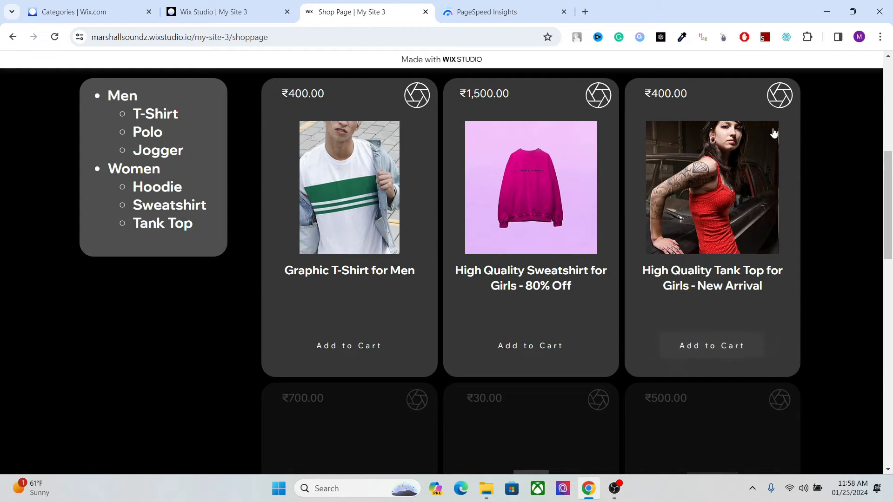
Step: Preview the High Quality Tank Top for Girls in its quick view, and return to the All Products header
click(780, 96)
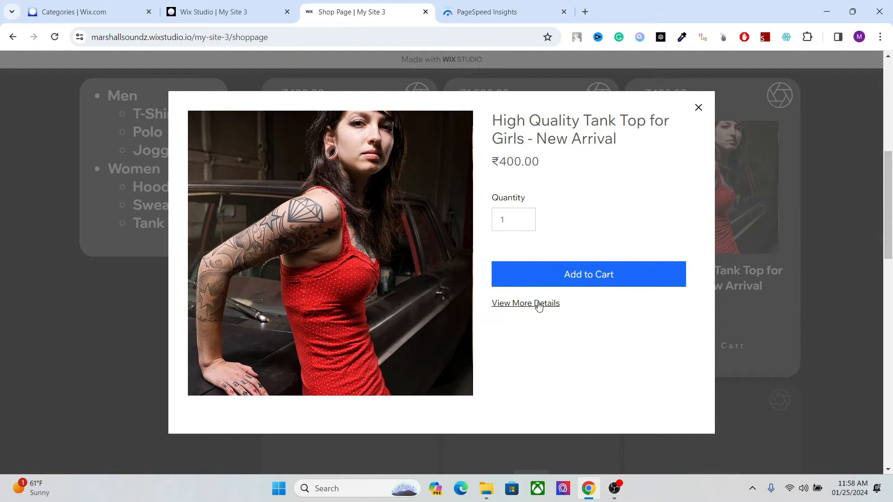
click(696, 106)
click(887, 116)
mouse_move(888, 117)
mouse_down()
mouse_move(889, 160)
mouse_move(891, 120)
mouse_up()
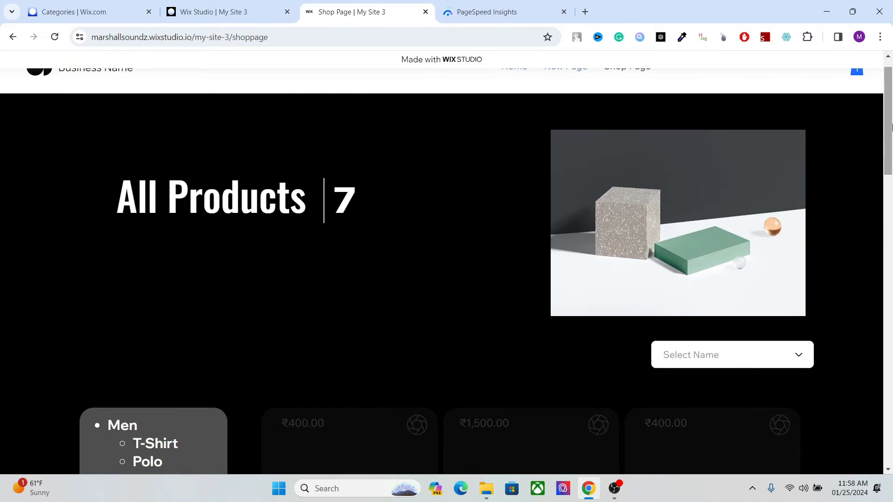
Step: Filter the shop by Men T-Shirt and by Women Sweatshirt, and view the filtered product grid
click(744, 358)
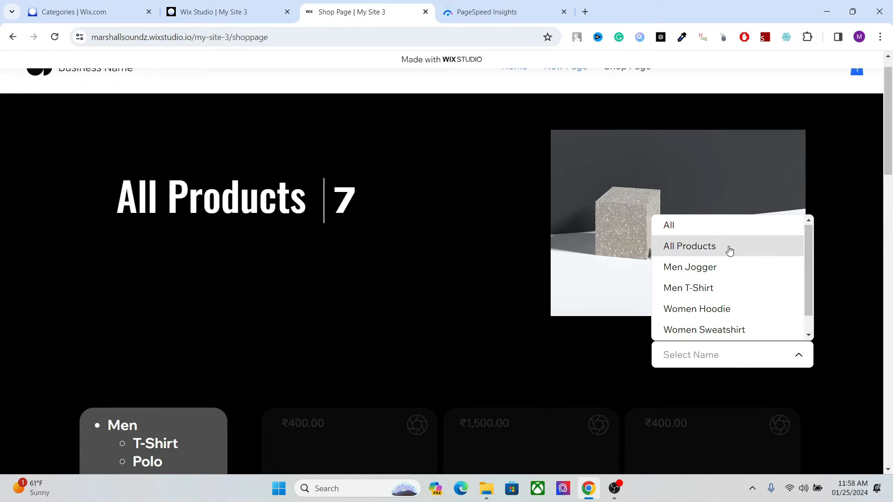
click(714, 287)
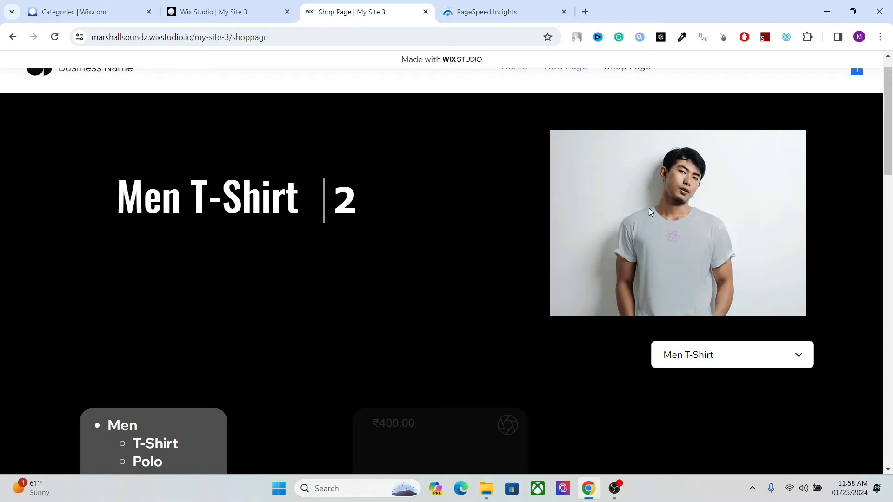
click(695, 353)
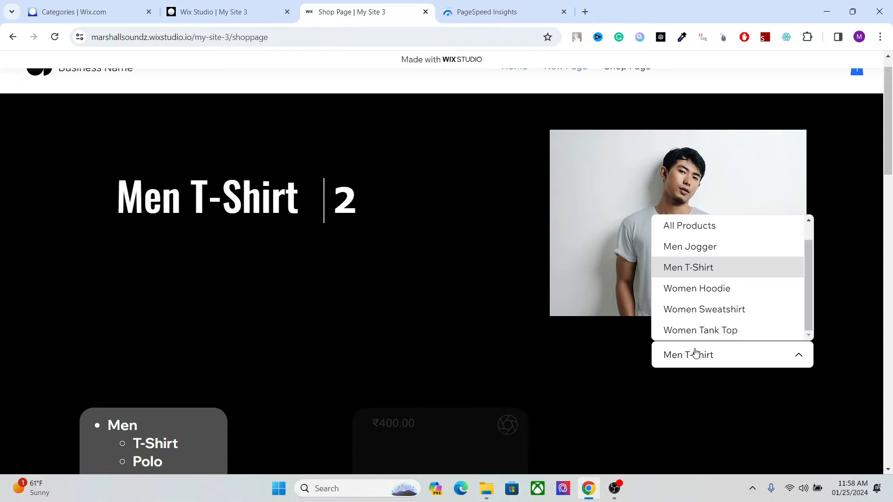
click(705, 313)
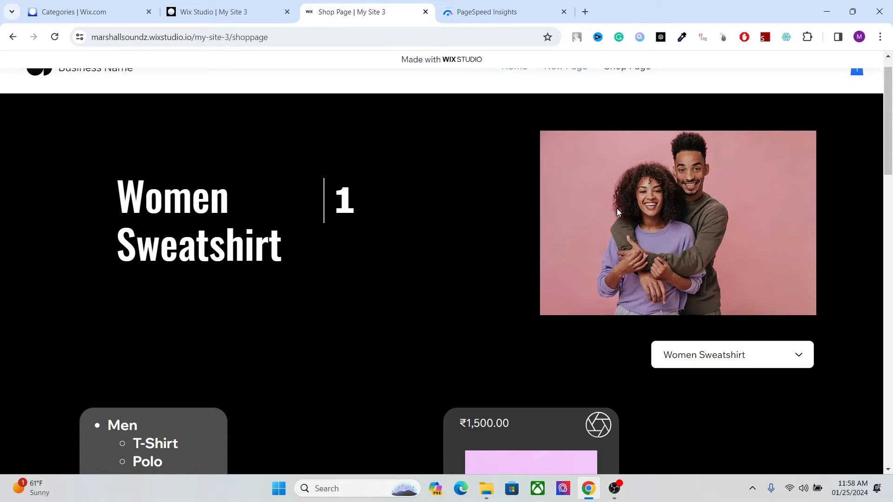
drag(886, 148, 880, 209)
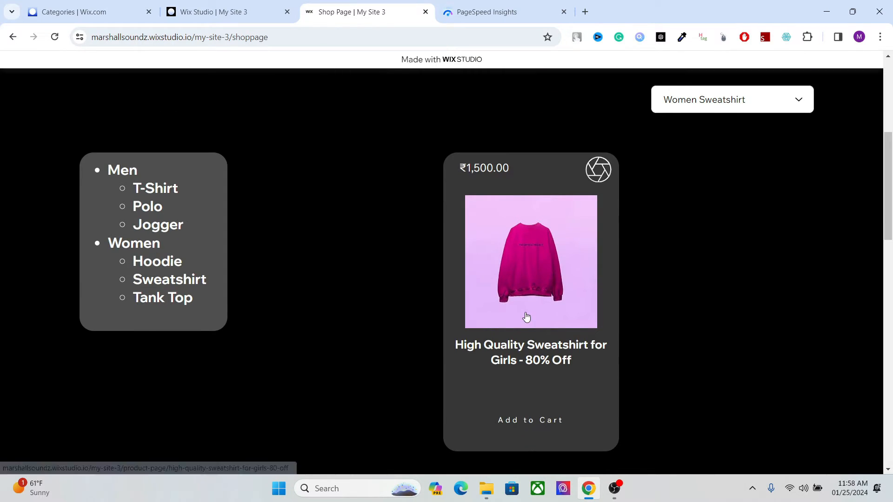
Step: Filter the shop by Women Tank Top, Women Hoodie and Men T-Shirt in turn to test the category filter
click(701, 95)
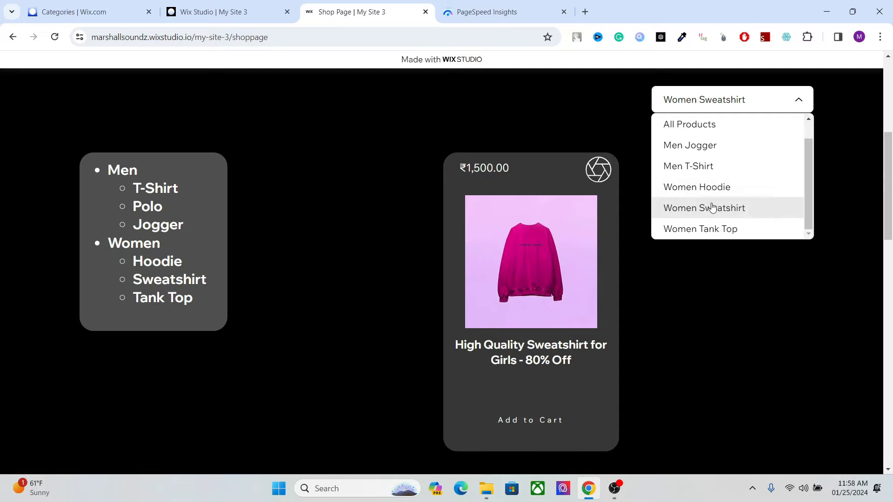
click(707, 230)
drag(885, 210, 891, 137)
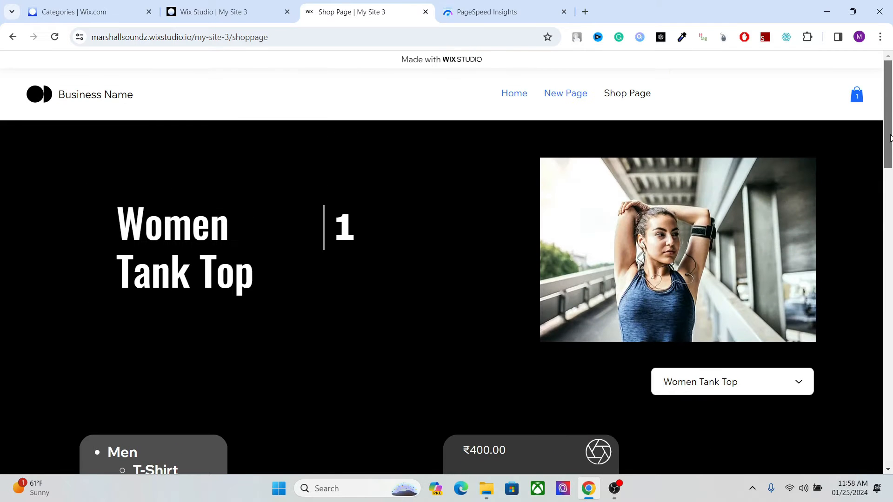
click(726, 386)
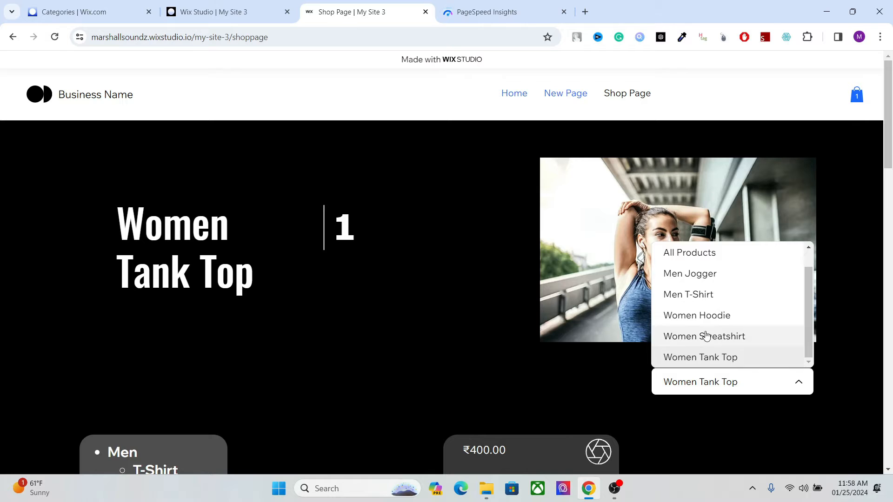
click(704, 317)
click(692, 384)
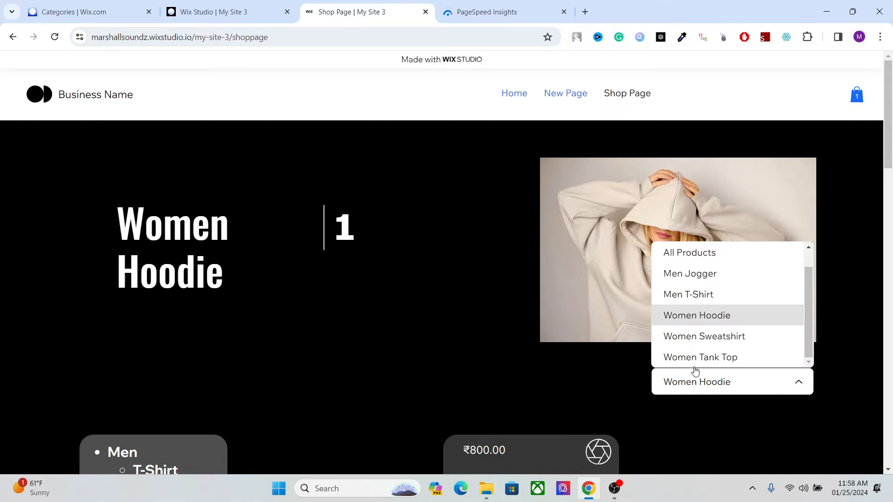
click(699, 295)
Step: Examine the shop page's desktop and mobile scores in the PageSpeed Insights report
click(473, 5)
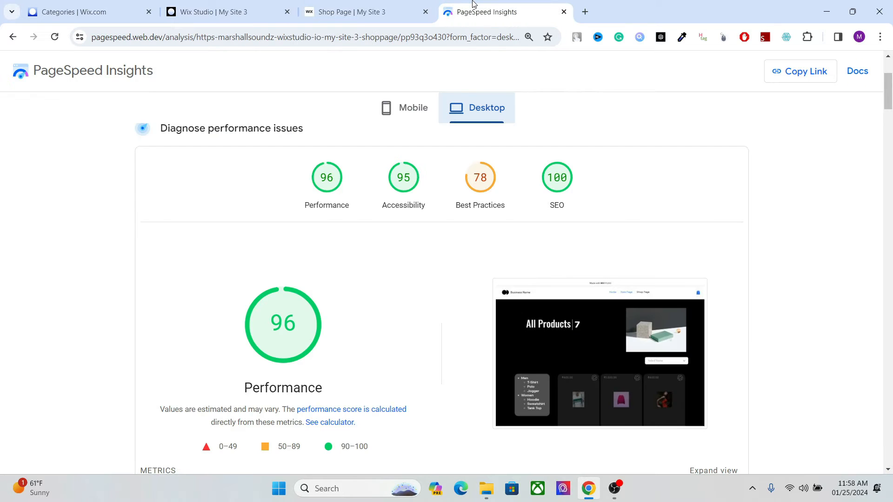
drag(889, 96, 888, 91)
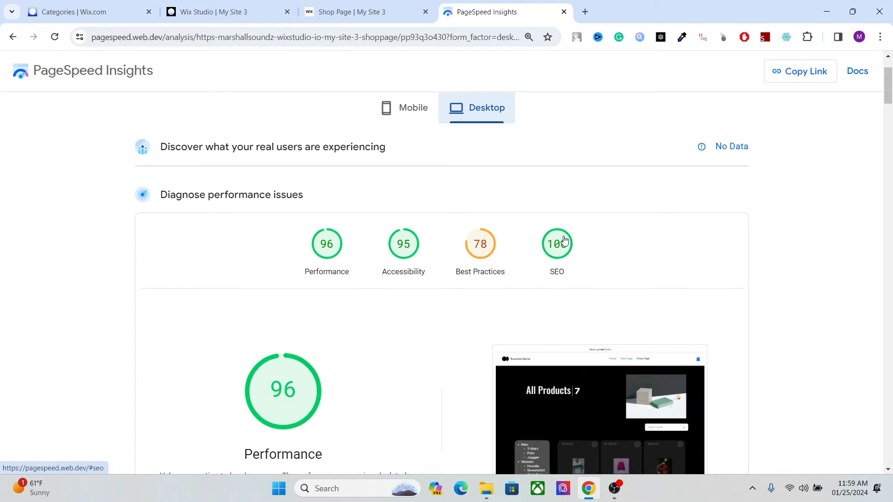
click(422, 114)
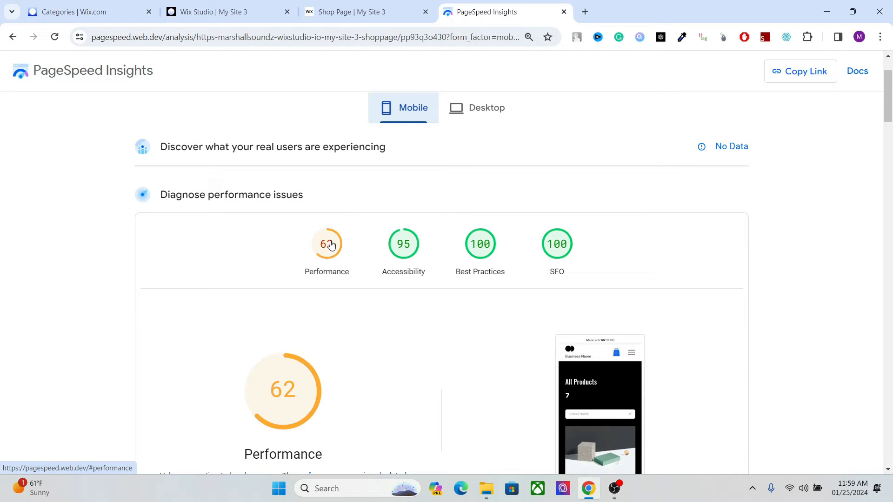
Step: Compare the live shop page with its Wix Studio version, and switch to the Wix Studio editor
click(372, 10)
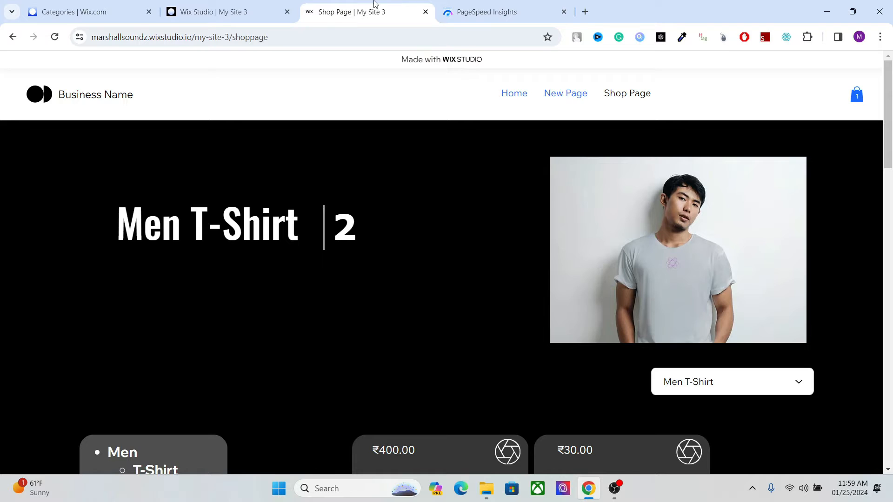
mouse_move(891, 139)
mouse_down()
mouse_move(891, 179)
mouse_move(892, 147)
mouse_up()
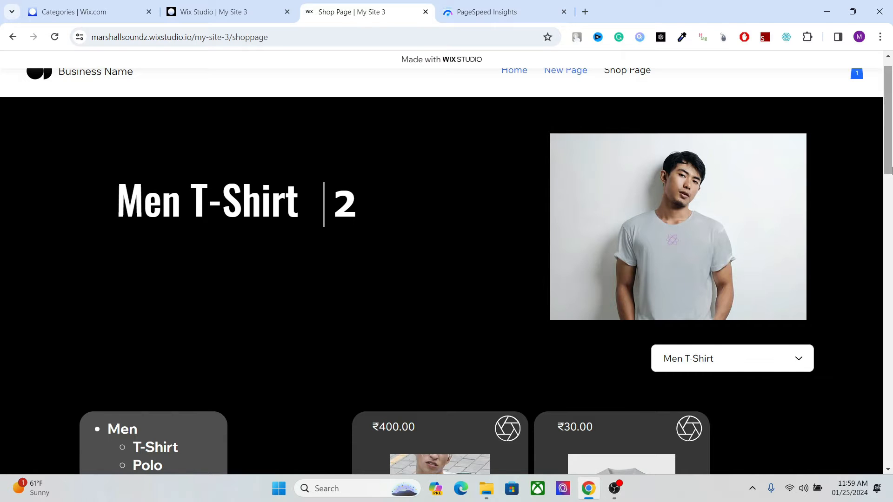
click(281, 7)
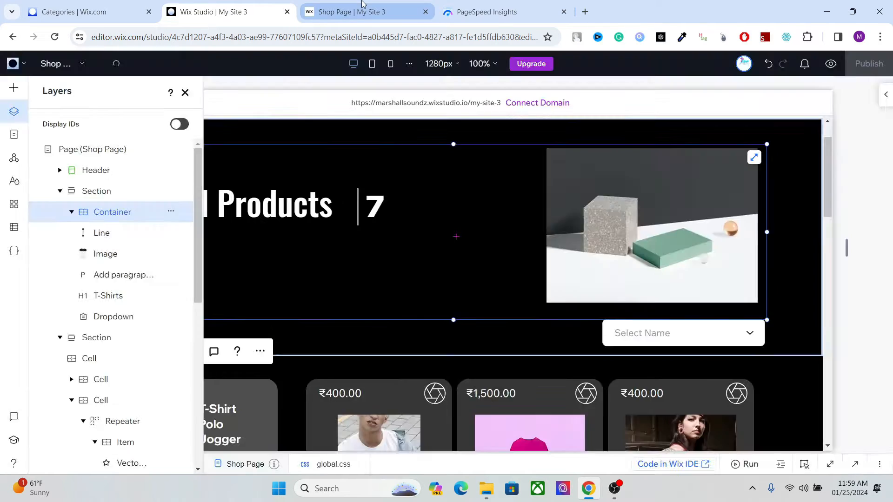
click(364, 7)
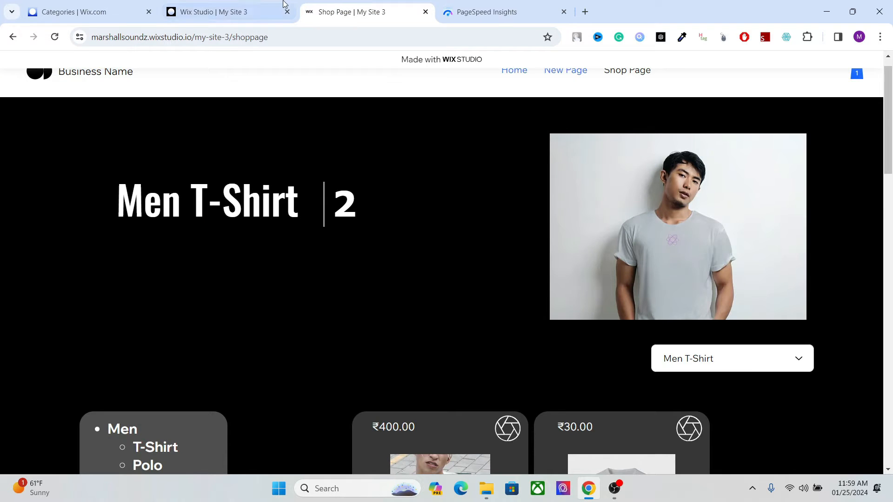
click(295, 6)
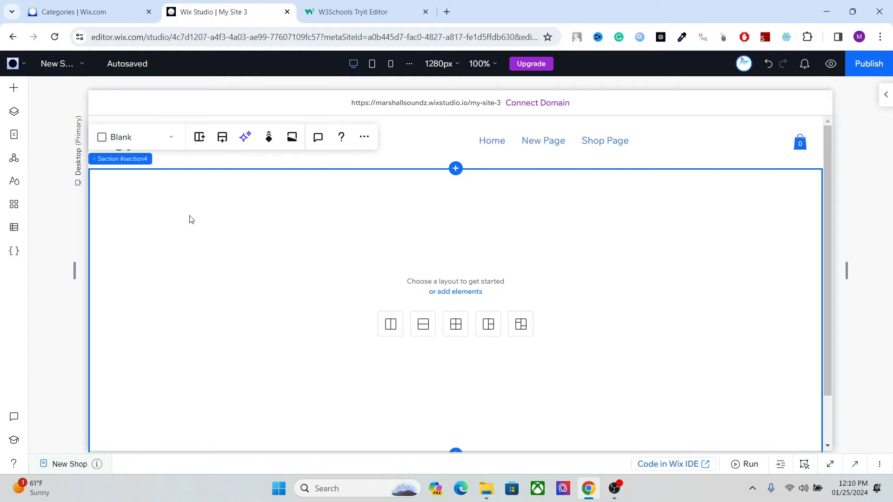
Step: Set the text color of the site's Heading 1 typography style to white (#FFFFFF)
click(14, 183)
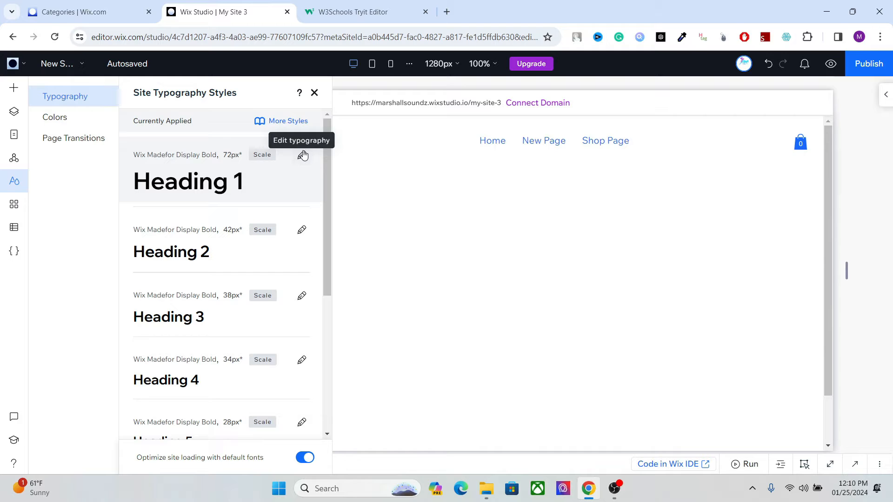
click(301, 155)
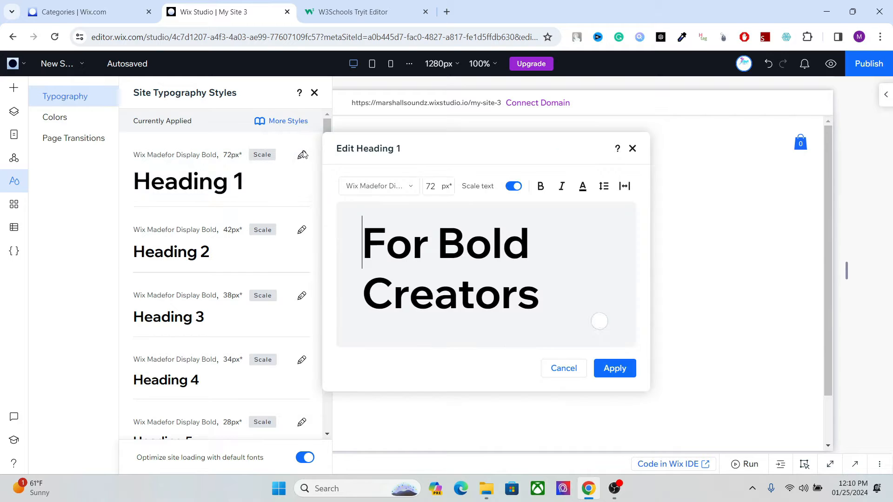
click(581, 186)
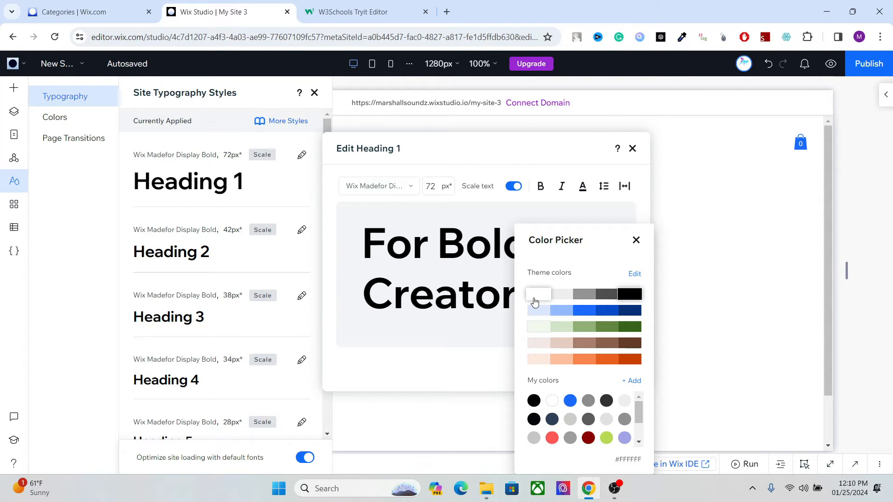
click(534, 303)
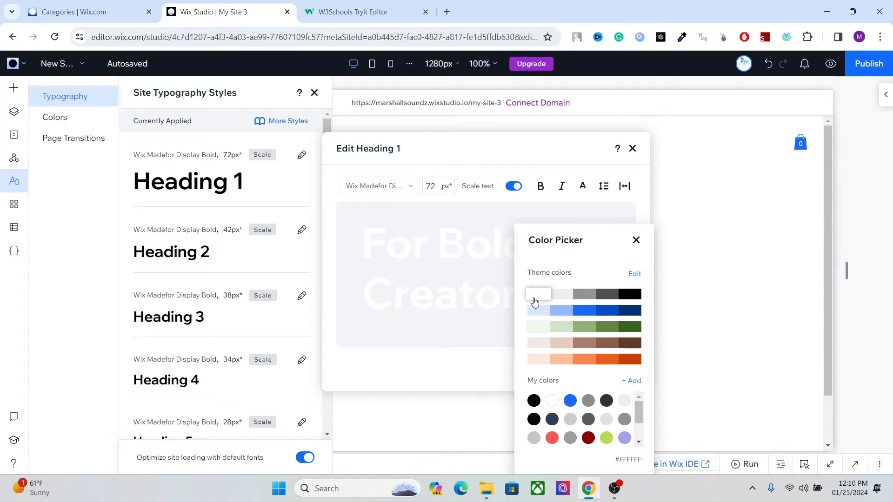
Step: Set the text color of the Heading 2 typography style to white (#FFFFFF)
click(298, 234)
click(304, 231)
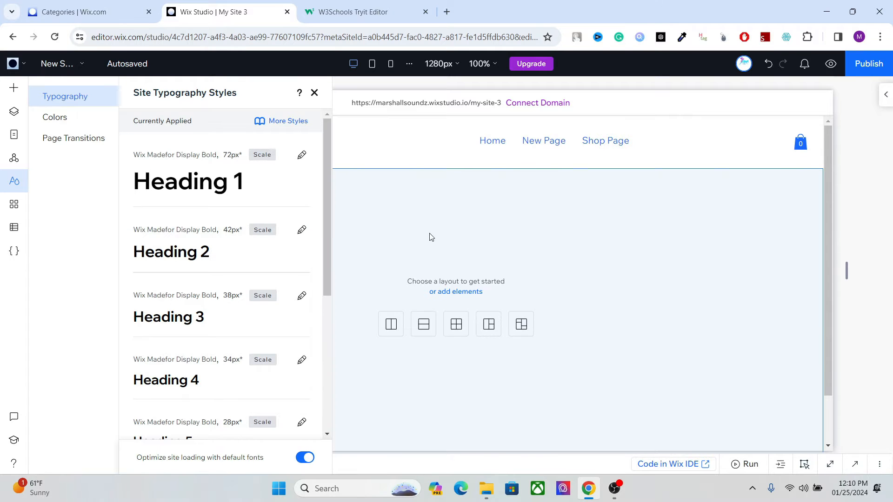
click(304, 231)
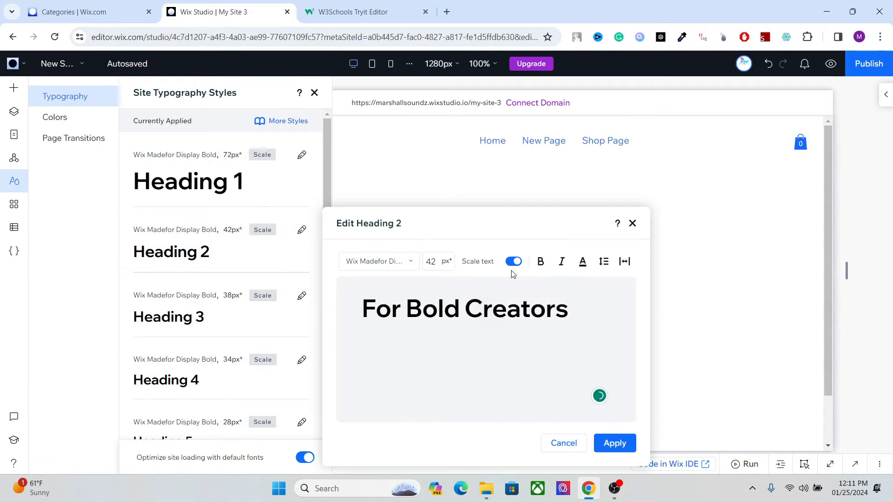
click(582, 261)
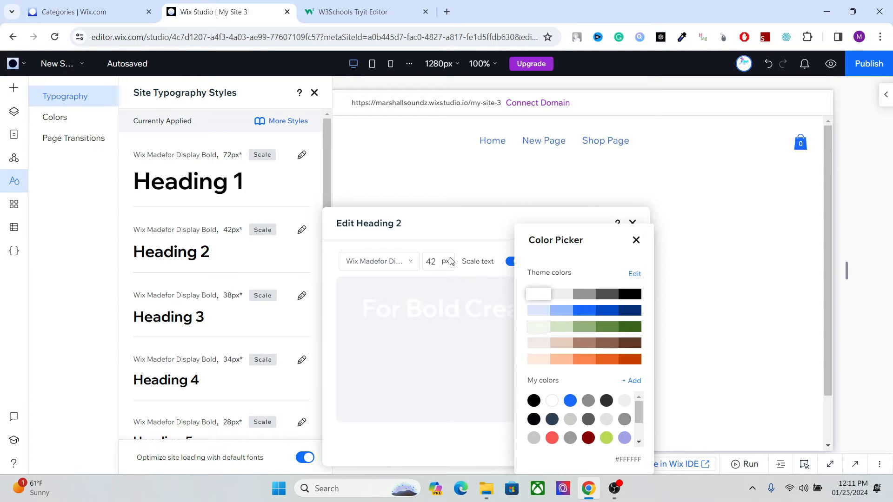
Step: Set the text color of Heading 3 and the remaining heading styles to white, and close the site typography styles
click(301, 298)
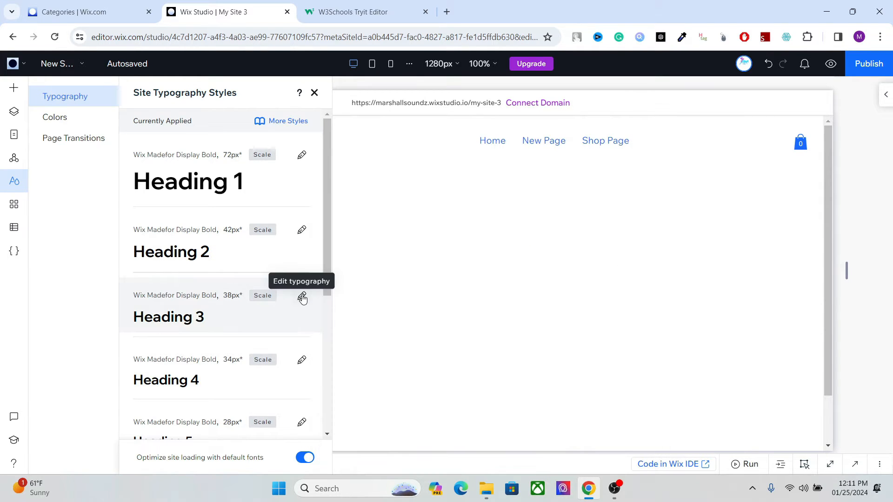
click(302, 296)
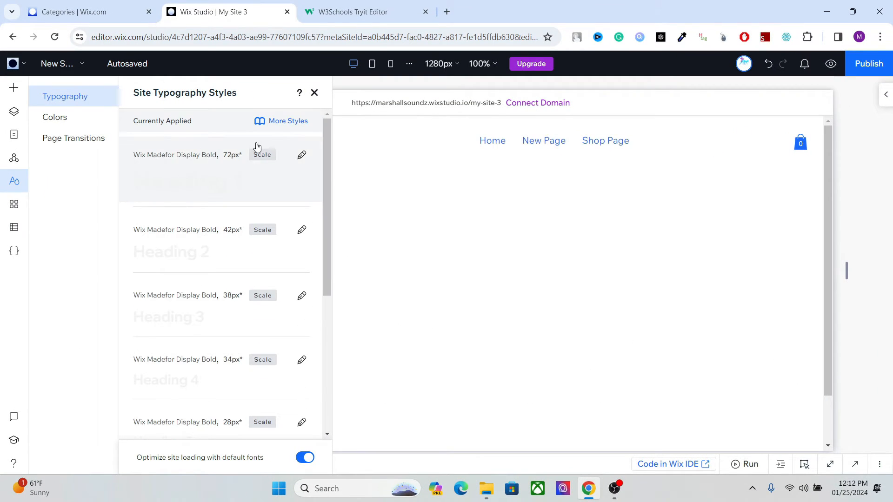
click(315, 95)
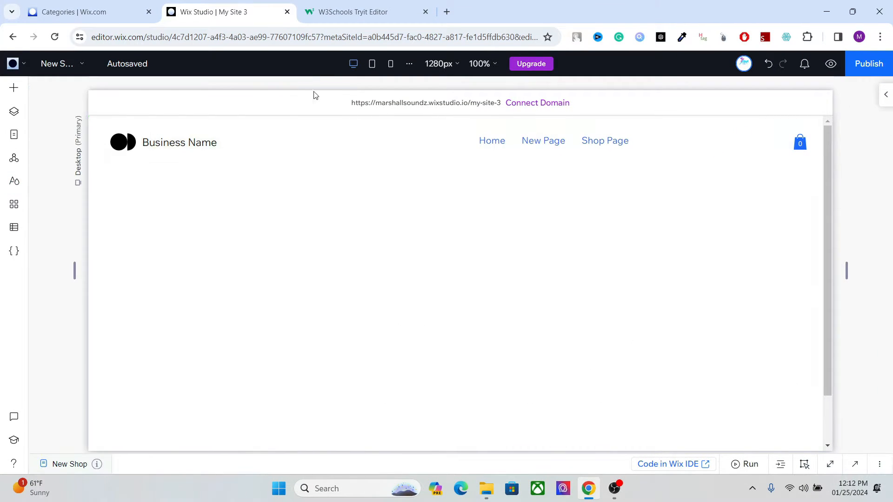
Step: Set the empty page section's background color to solid black (#000000)
click(334, 247)
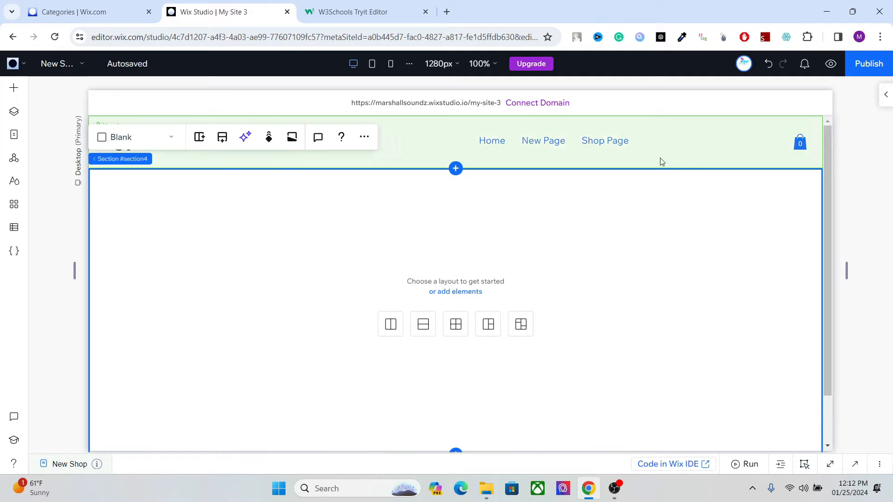
click(885, 94)
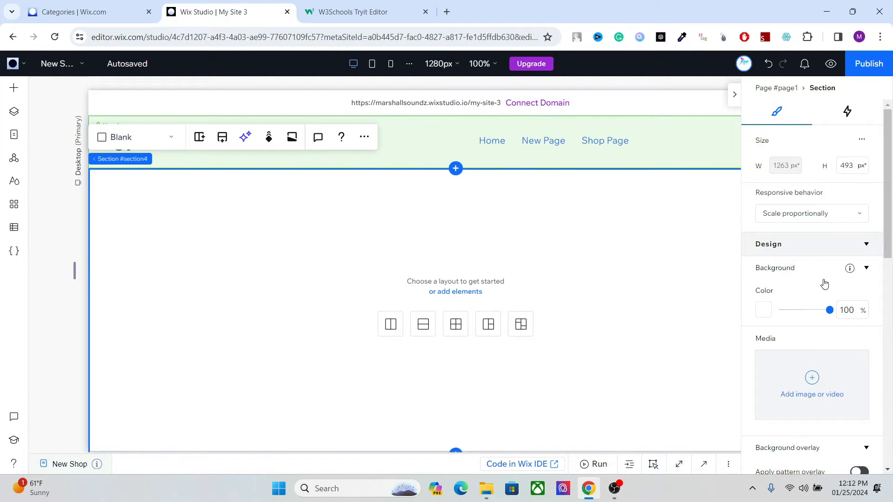
click(761, 310)
click(866, 294)
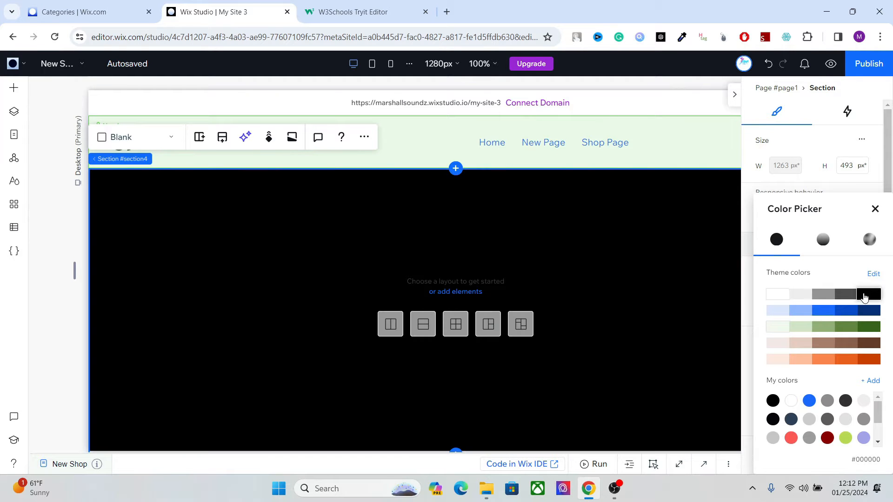
Step: Try the linear and multi-color gradient backgrounds on the section, and return it to the solid black fill
click(823, 239)
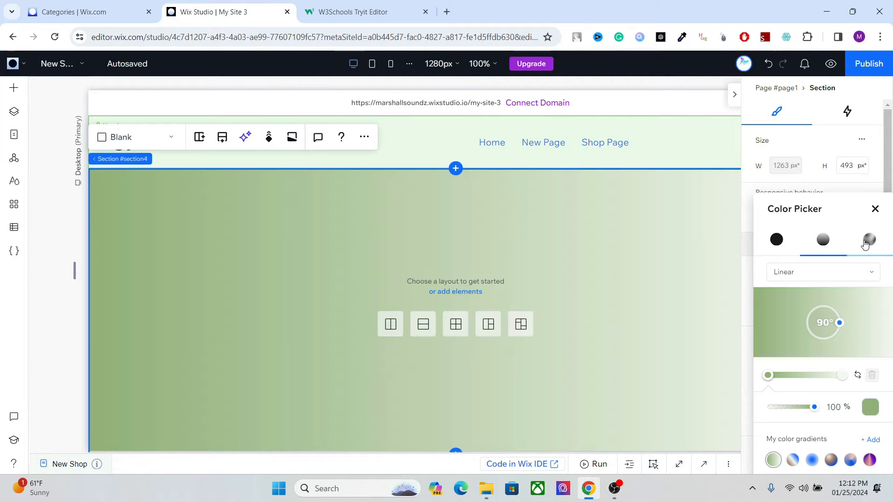
click(866, 242)
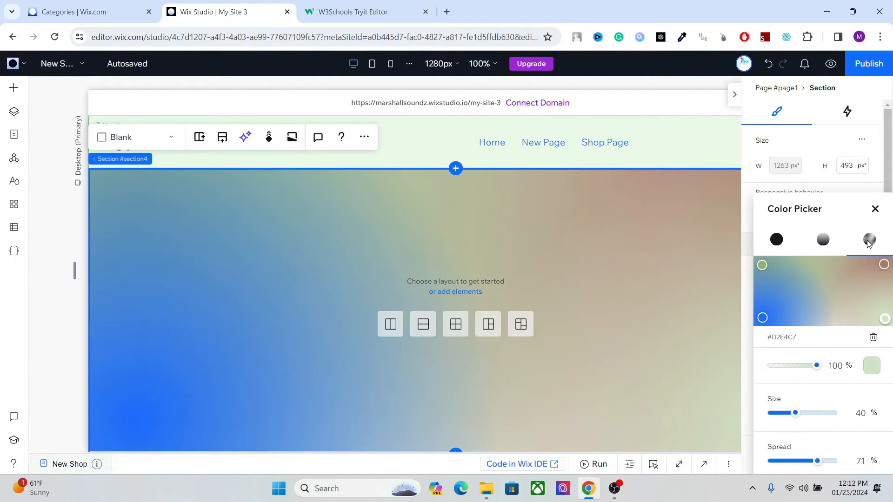
click(782, 244)
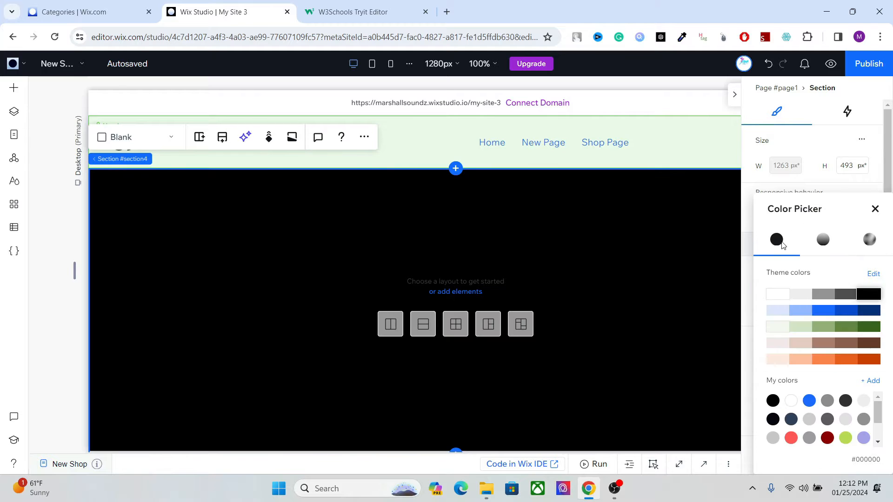
click(874, 209)
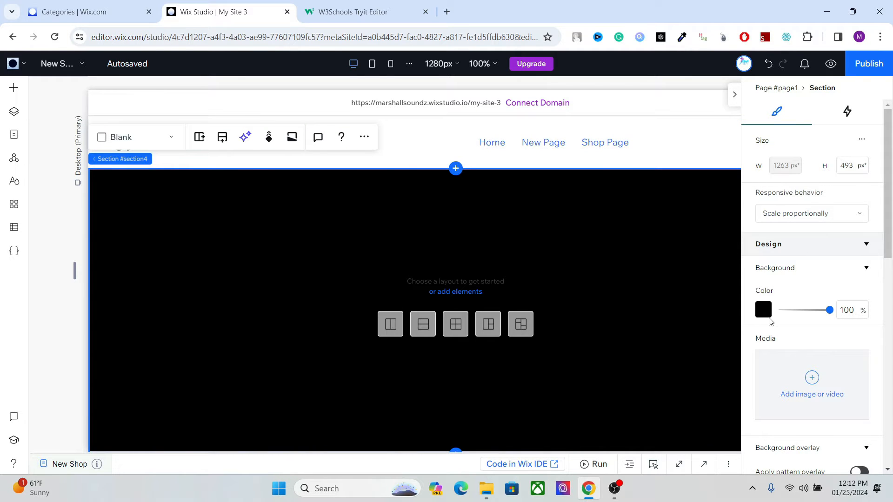
click(765, 312)
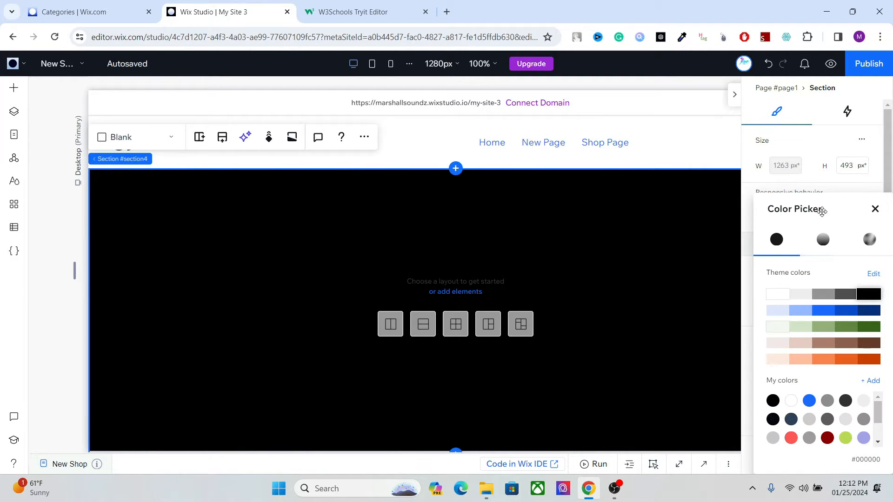
click(823, 240)
click(778, 240)
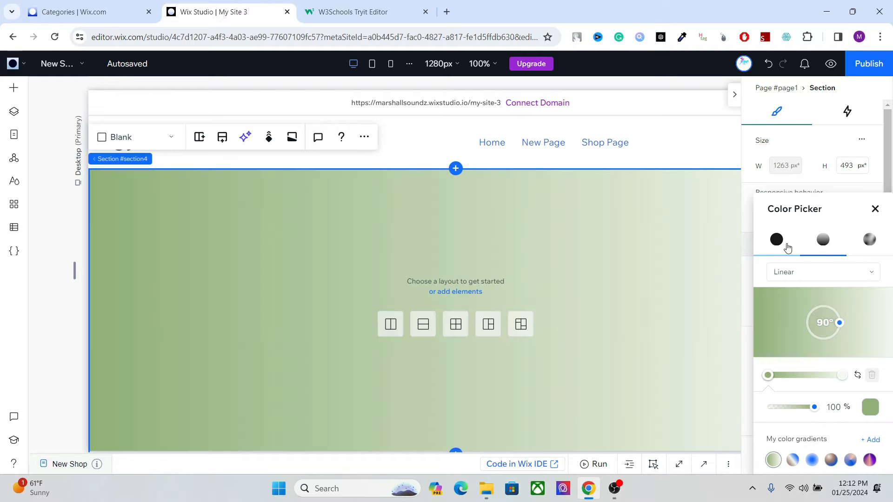
click(296, 198)
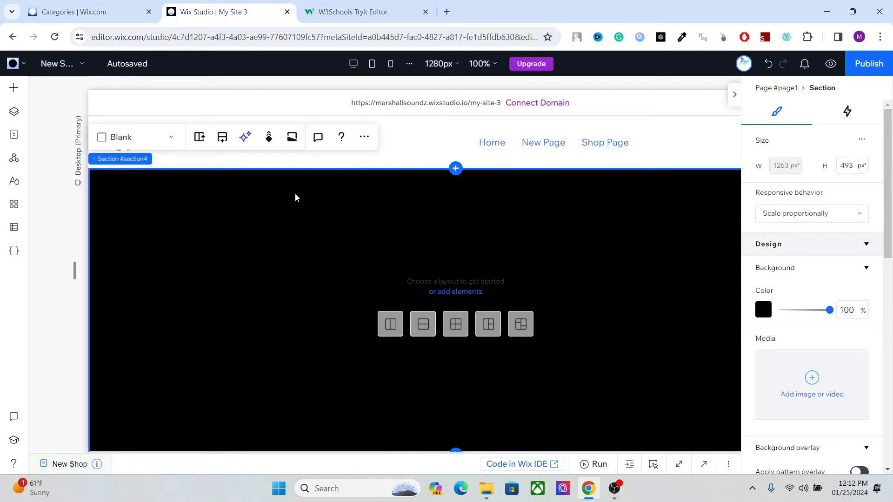
Step: Add a Title text element to the upper part of the black section and widen its box to about 270 px
click(16, 88)
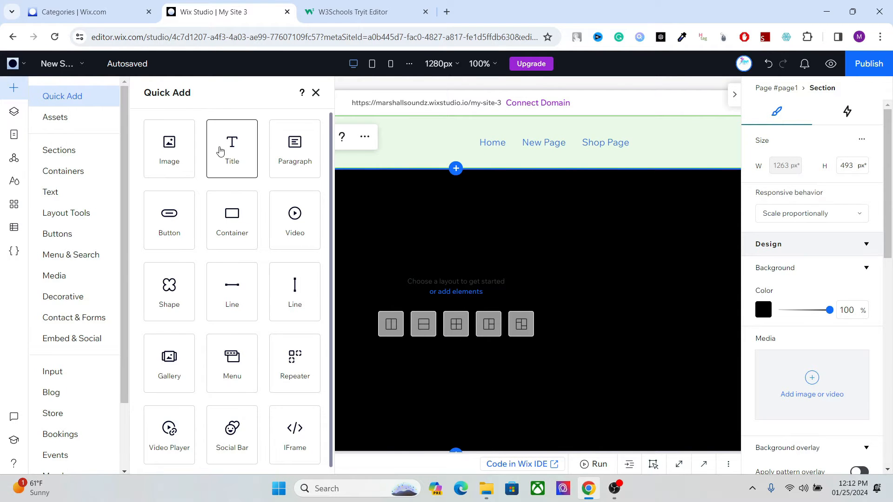
drag(221, 150, 259, 257)
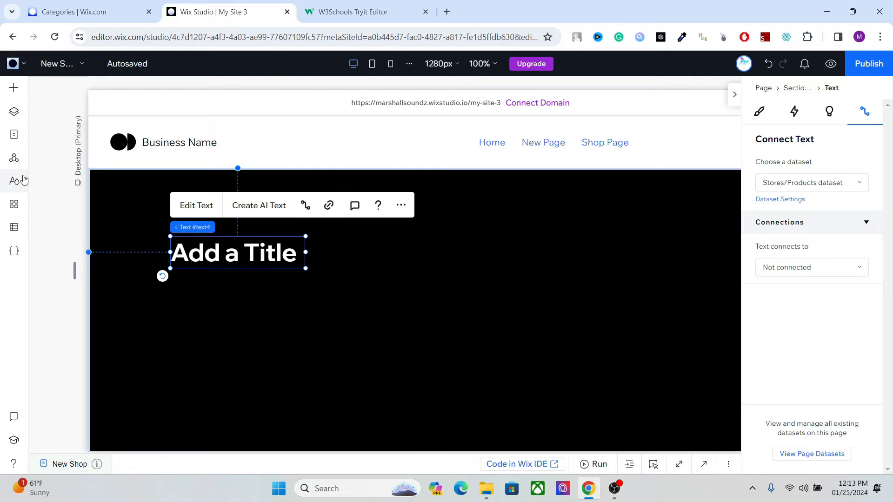
drag(306, 252, 326, 250)
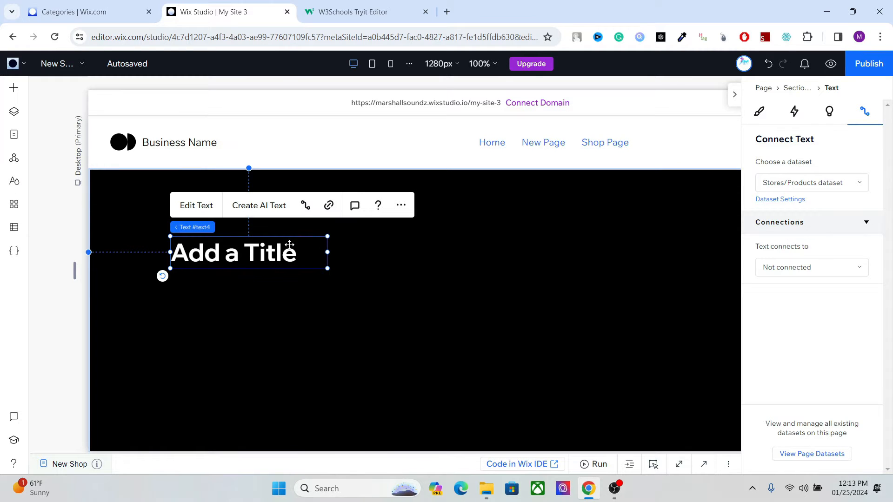
Step: Apply the Heading 1 theme to the title and widen its box to about 388 px, keeping the text on one line
click(759, 113)
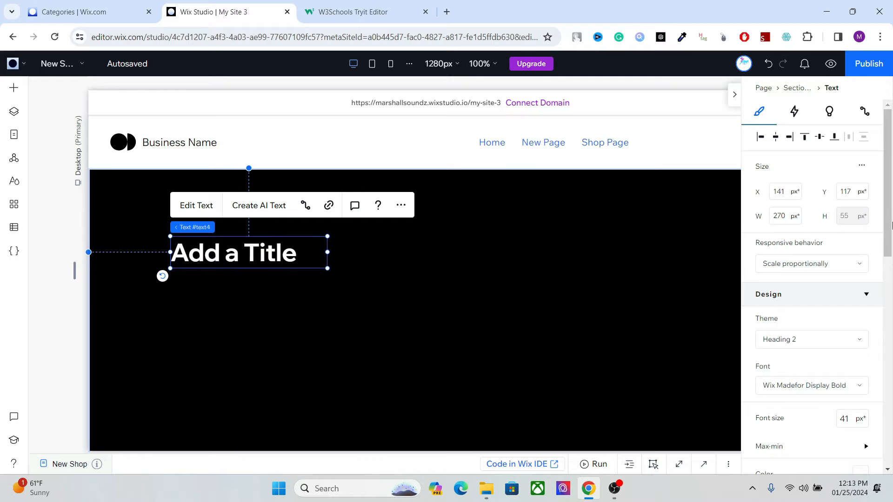
drag(885, 247, 836, 264)
click(814, 253)
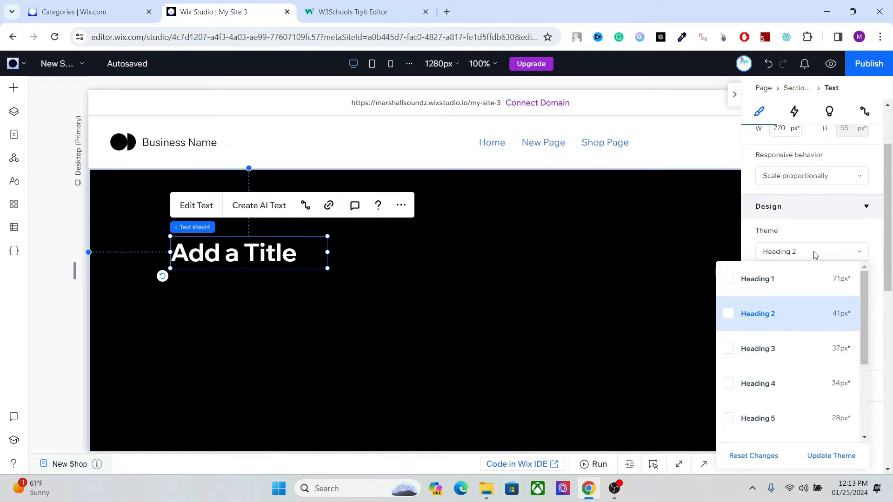
click(785, 277)
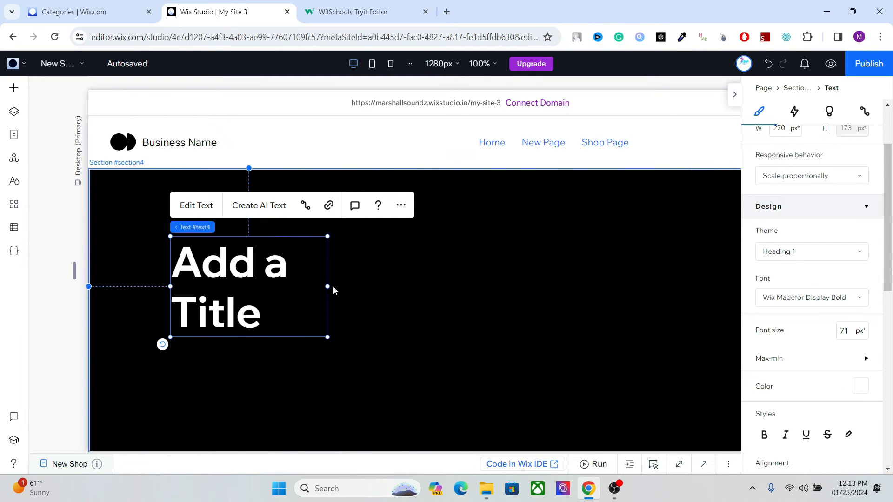
drag(327, 286, 396, 280)
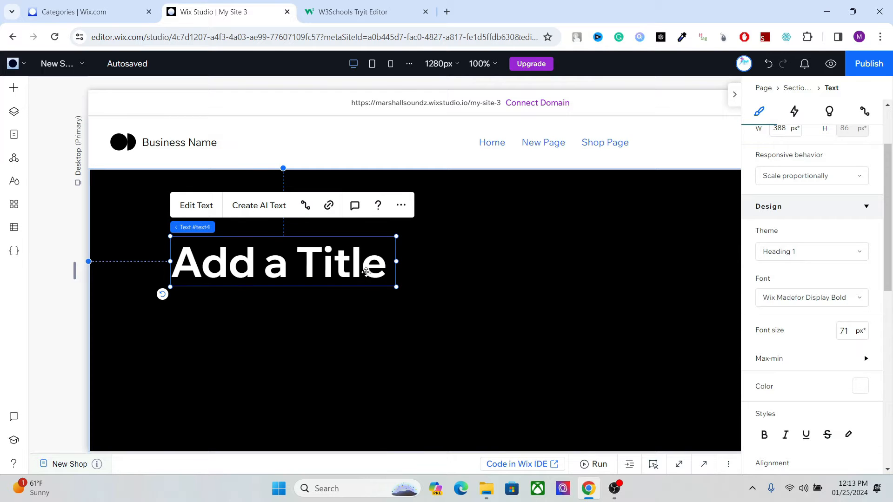
Step: Set the title's font size to 40 px and narrow its box to about 212 px
click(846, 330)
key(Return)
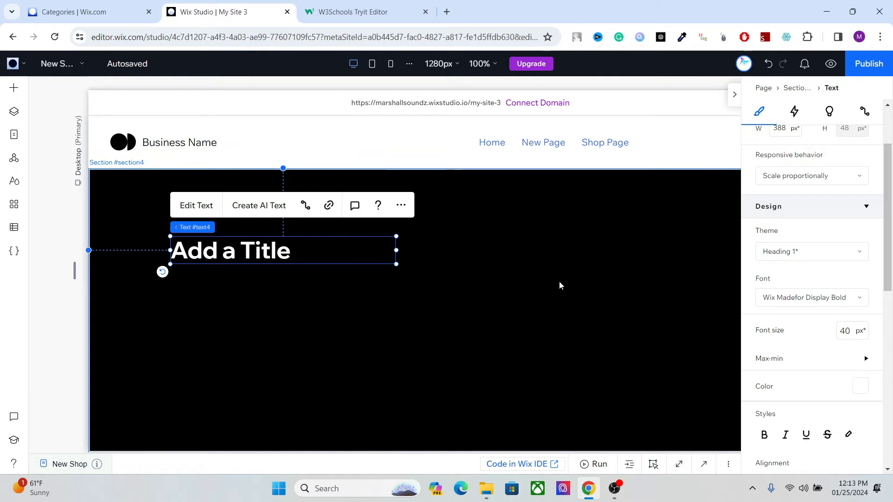
drag(395, 249, 293, 255)
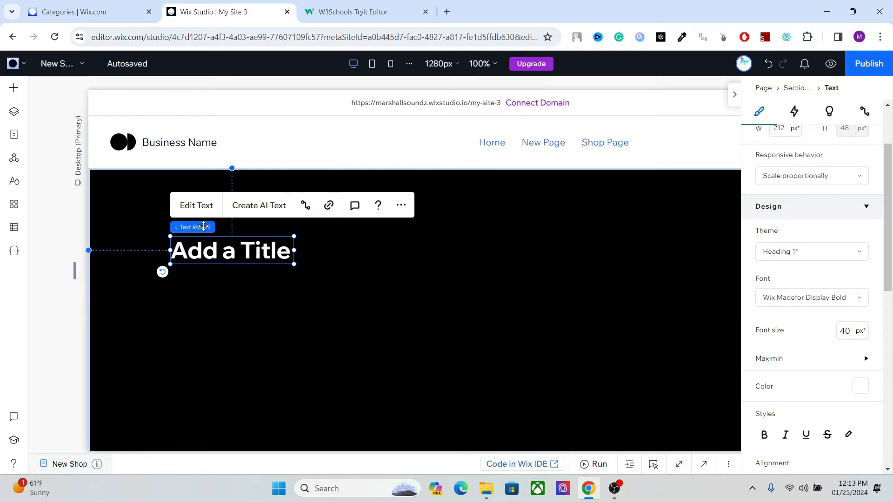
Step: Add a vertical line beside the title, colored white (#FFFFFF) with a line width of 5 px
click(10, 90)
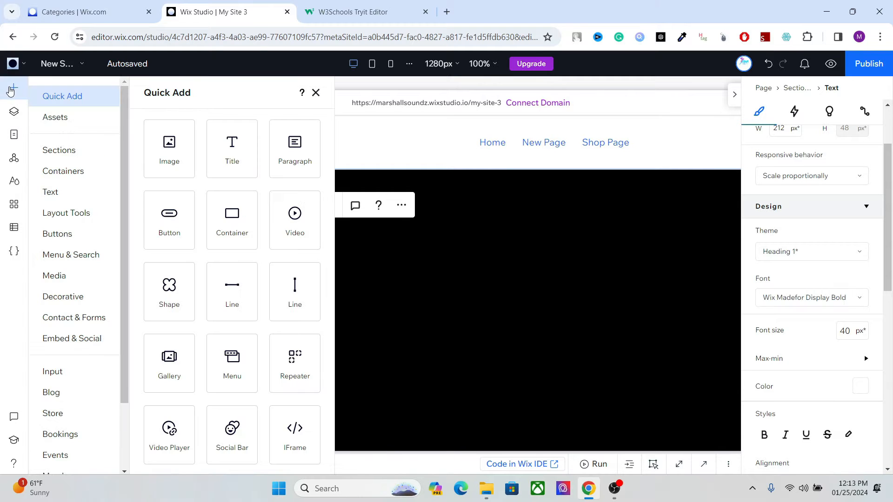
drag(284, 281, 313, 264)
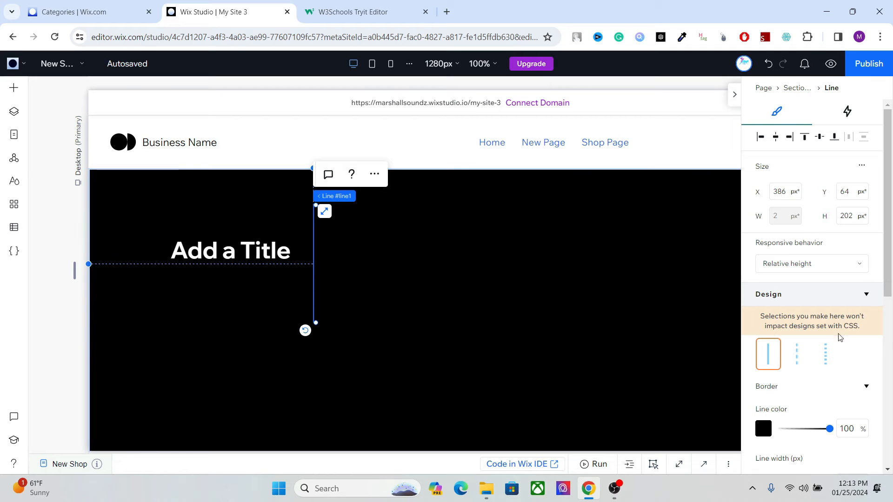
click(763, 429)
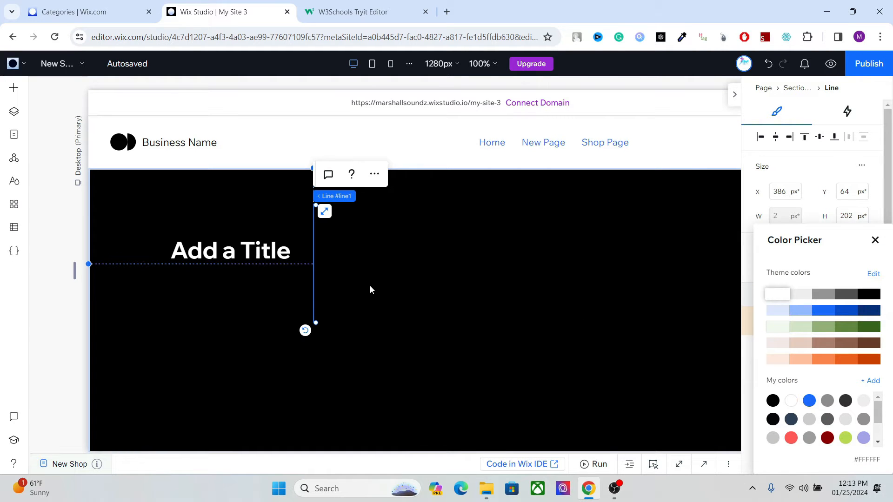
click(875, 247)
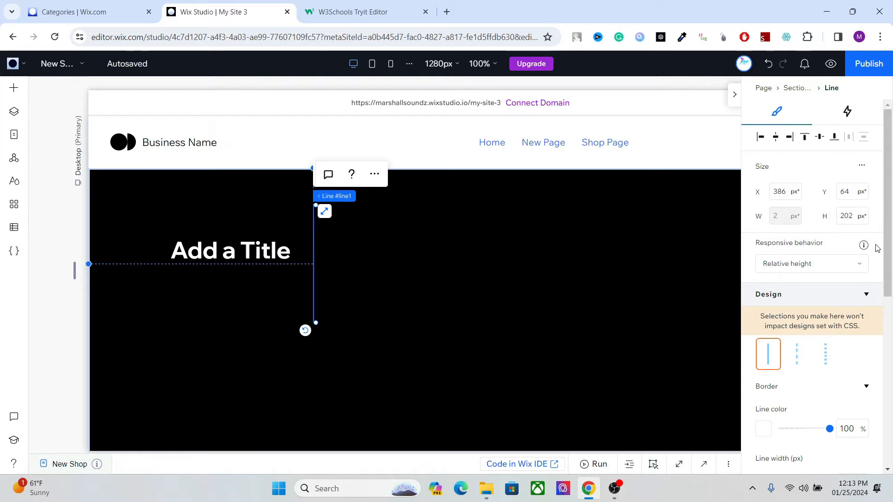
drag(886, 279, 886, 343)
drag(768, 357, 783, 360)
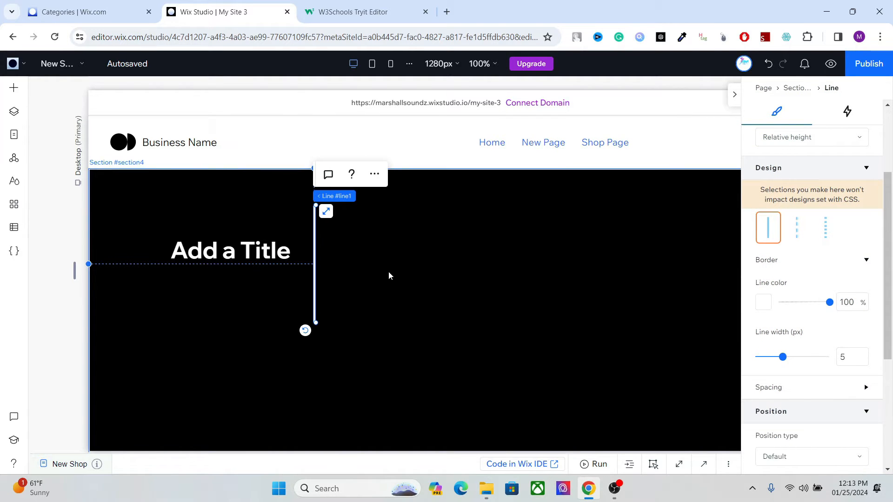
Step: Shorten the vertical line to about 39 px and place it just after the title at about X 374, Y 122
mouse_move(316, 320)
mouse_down()
mouse_move(313, 212)
mouse_move(305, 247)
mouse_up()
click(313, 224)
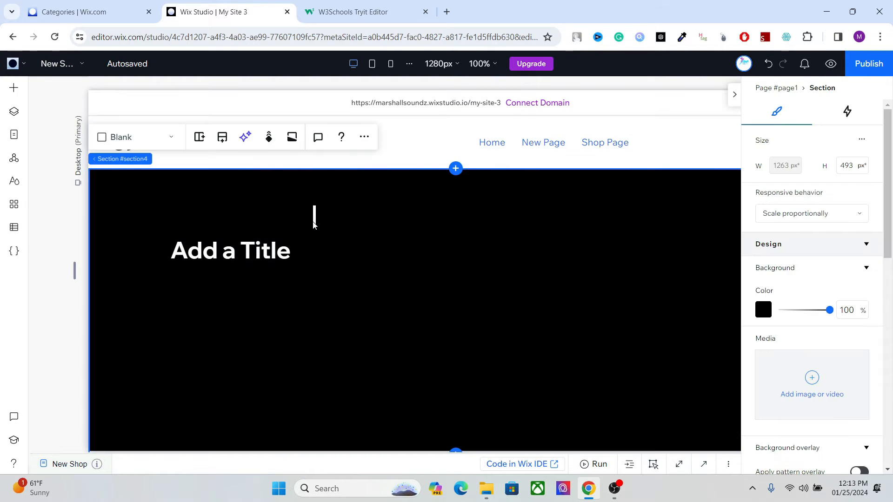
click(314, 221)
drag(314, 222, 308, 258)
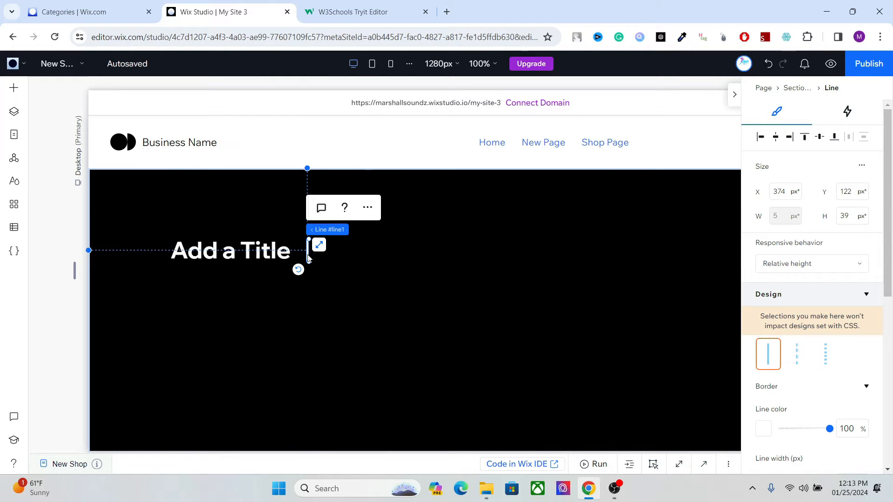
click(267, 245)
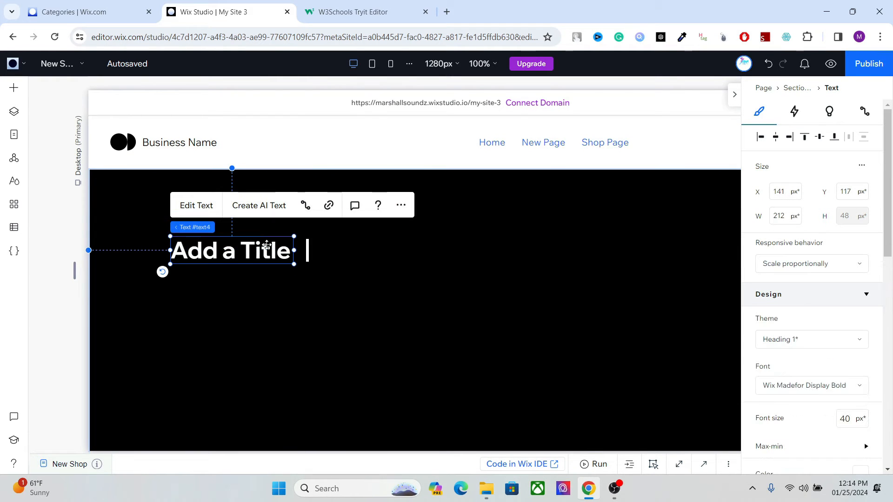
drag(294, 252, 295, 252)
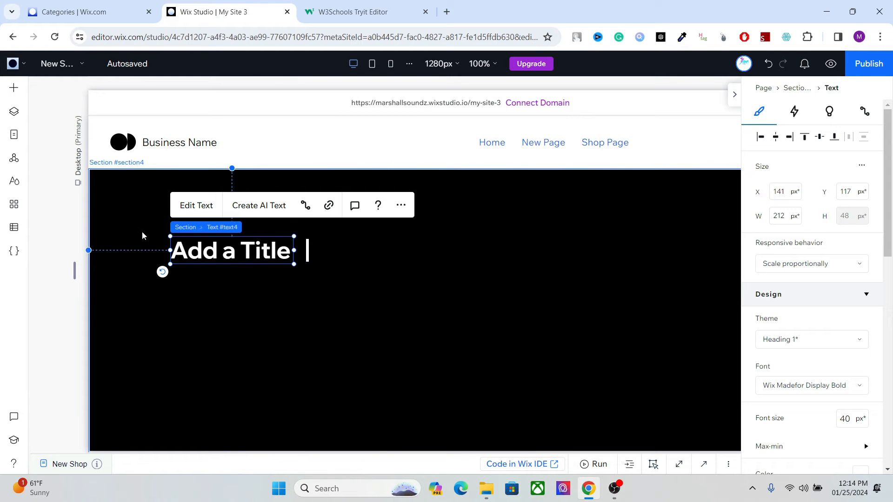
Step: Add a Heading 3 text just after the vertical line, level with the title, and narrow its box to about 206 px
click(15, 88)
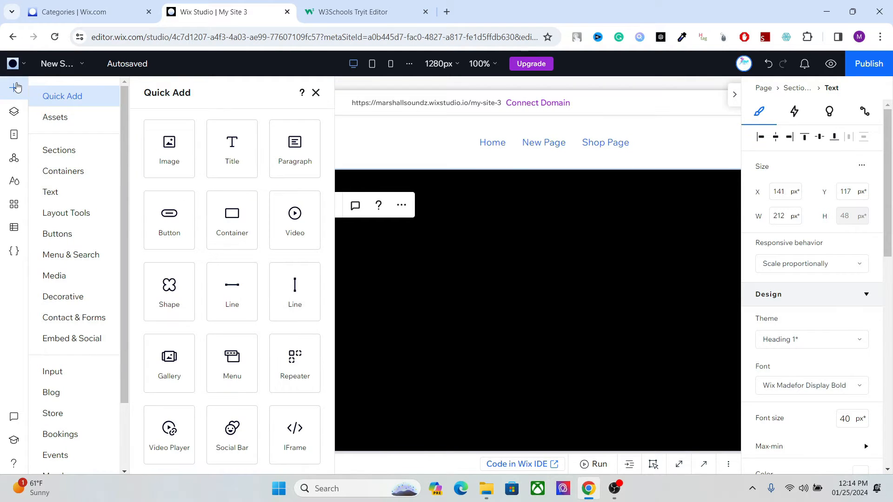
click(60, 192)
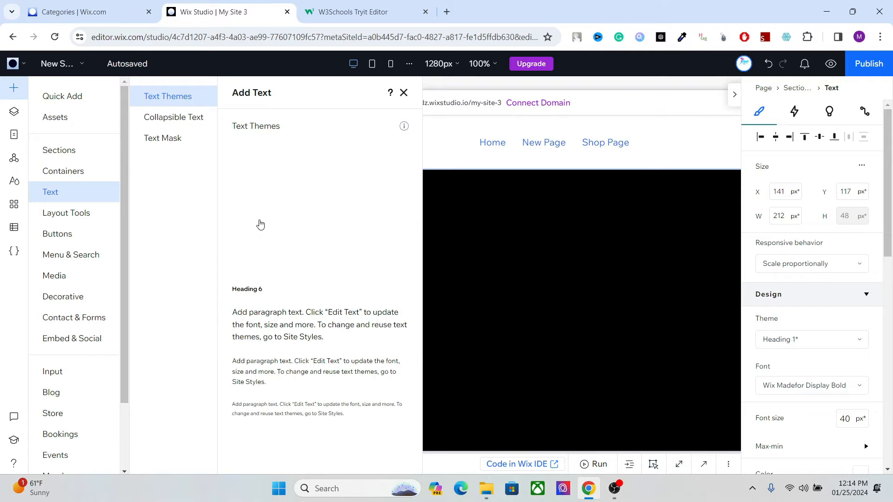
drag(252, 222, 487, 262)
drag(392, 262, 399, 248)
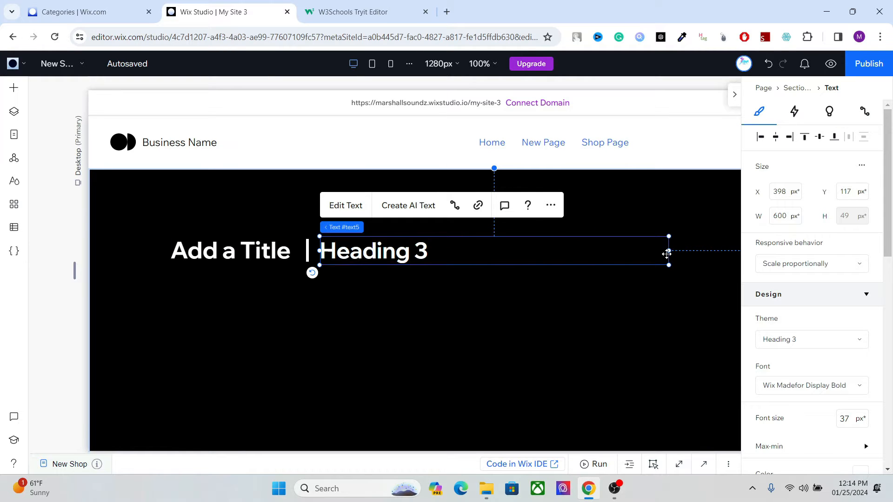
drag(667, 252, 440, 251)
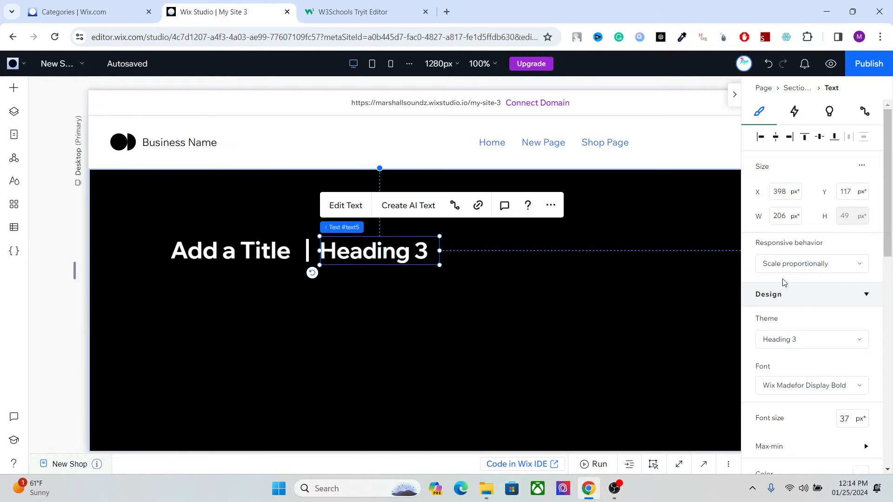
Step: Change the theme of the text after the vertical line to Heading 5
click(804, 338)
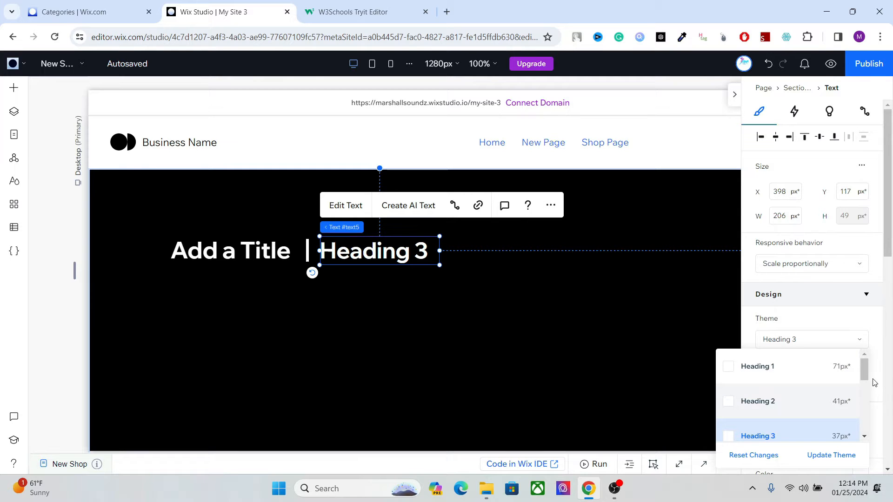
drag(864, 372, 858, 398)
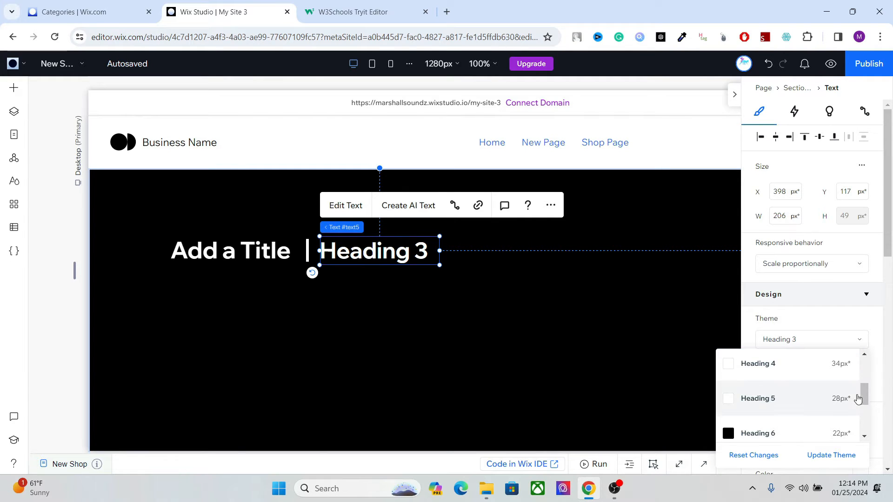
click(783, 401)
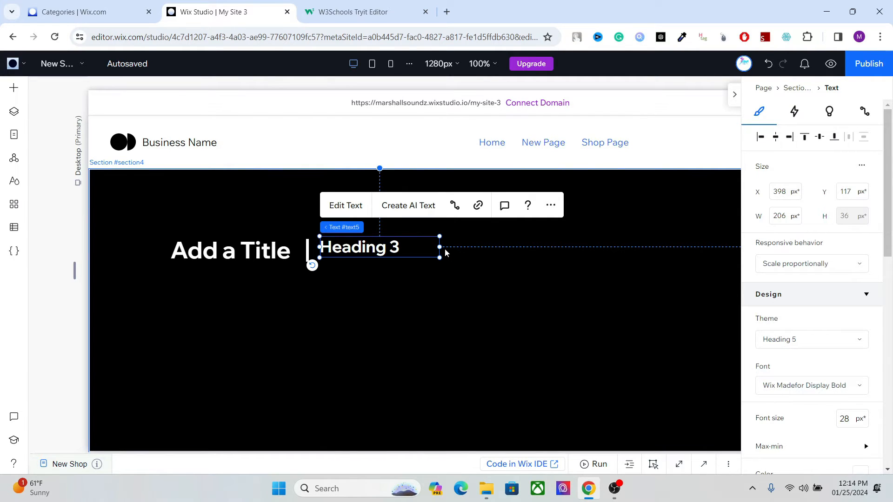
Step: Narrow the Heading 3 text box to about 137 px and align it with the title at about X 393, Y 123
drag(439, 247, 363, 248)
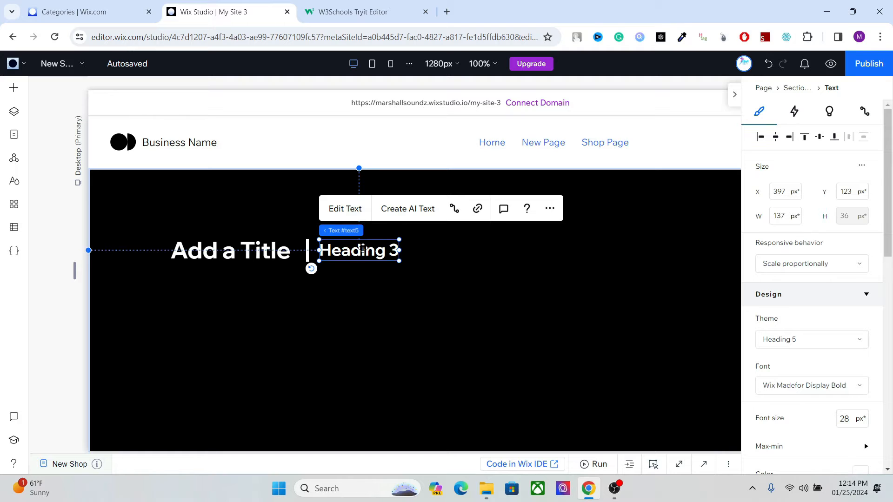
click(388, 278)
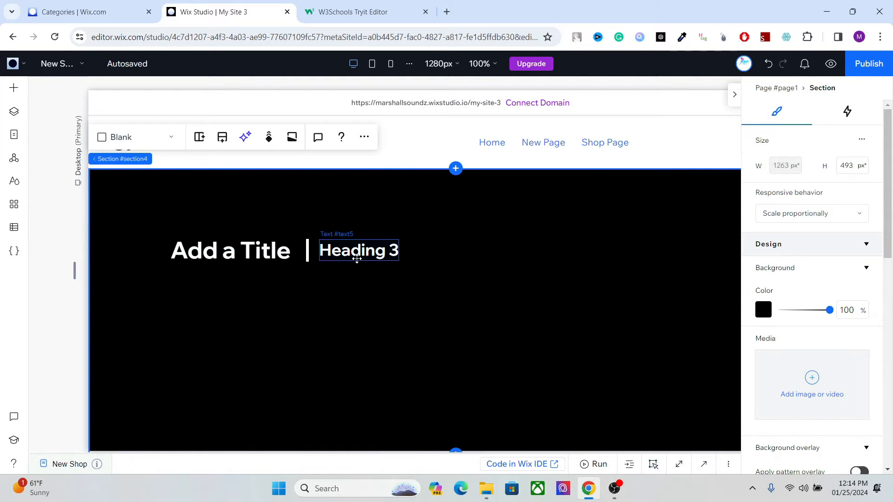
drag(357, 252, 357, 251)
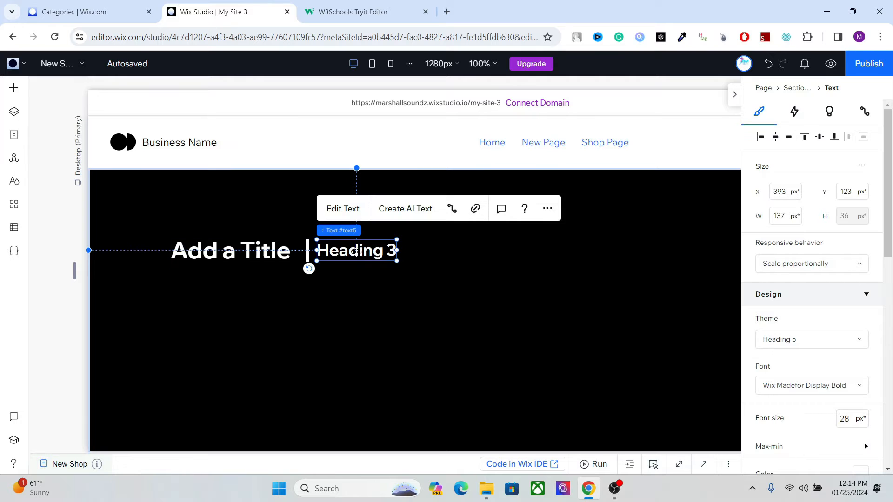
click(375, 328)
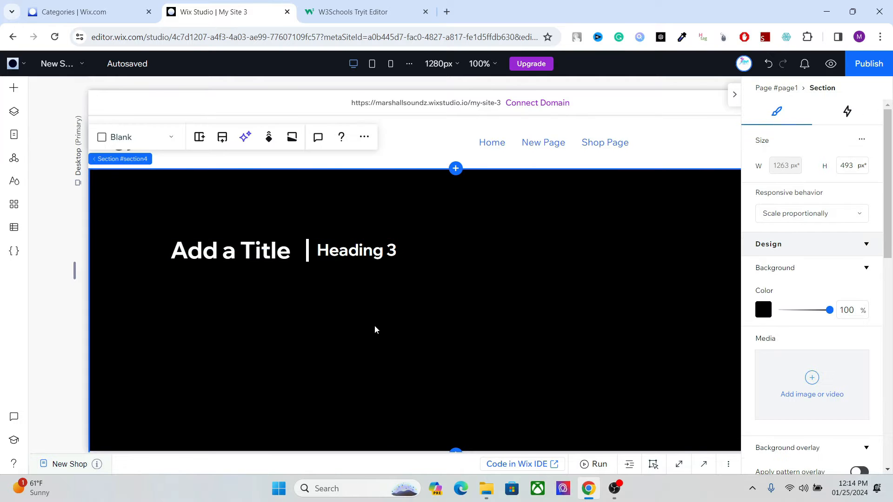
Step: Add an image to the right half of the black section beside the heading row and enlarge it
click(9, 91)
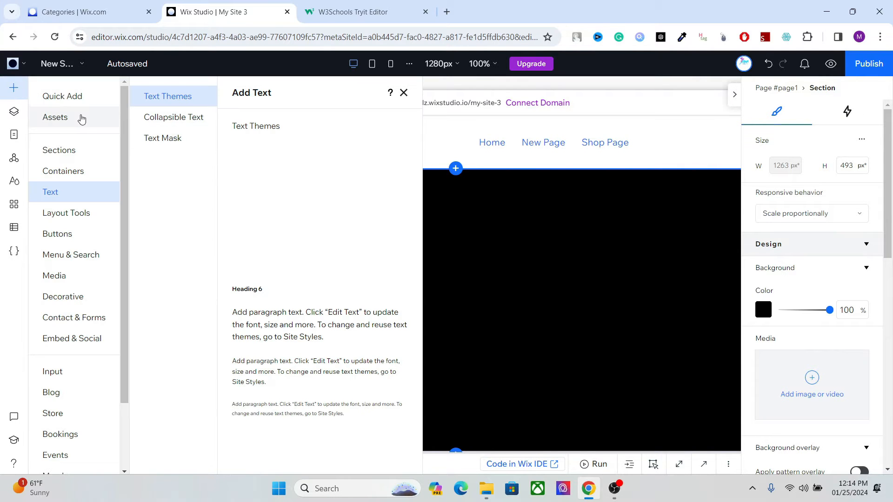
click(70, 97)
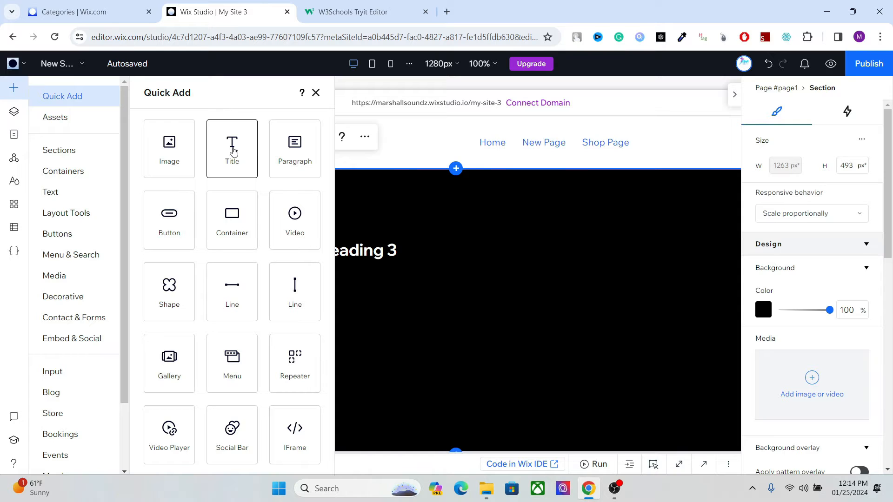
drag(174, 145, 568, 256)
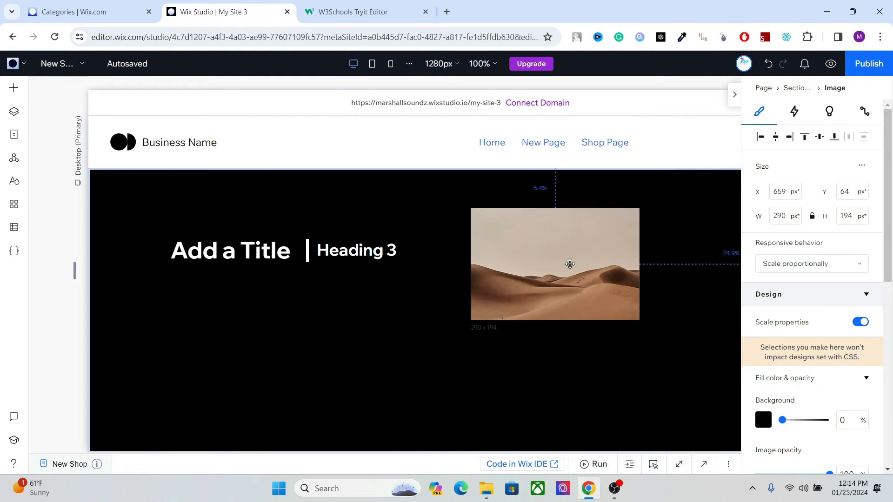
drag(638, 320, 710, 361)
click(734, 96)
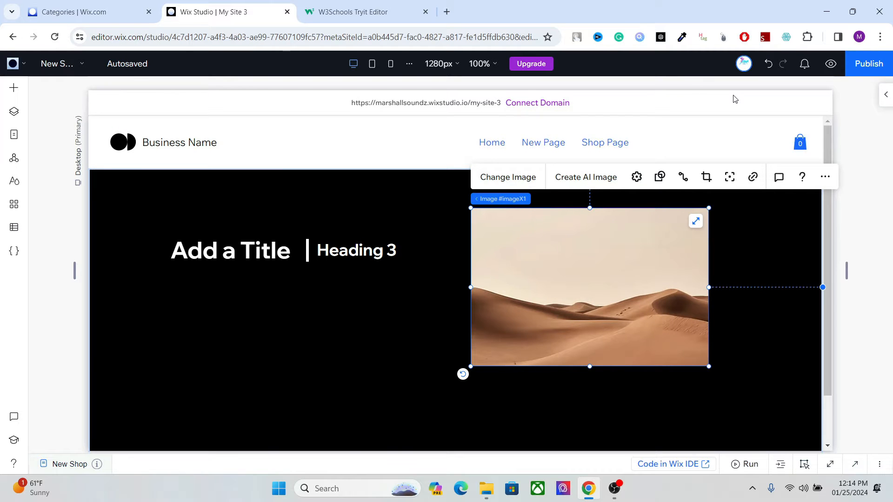
drag(651, 242, 674, 247)
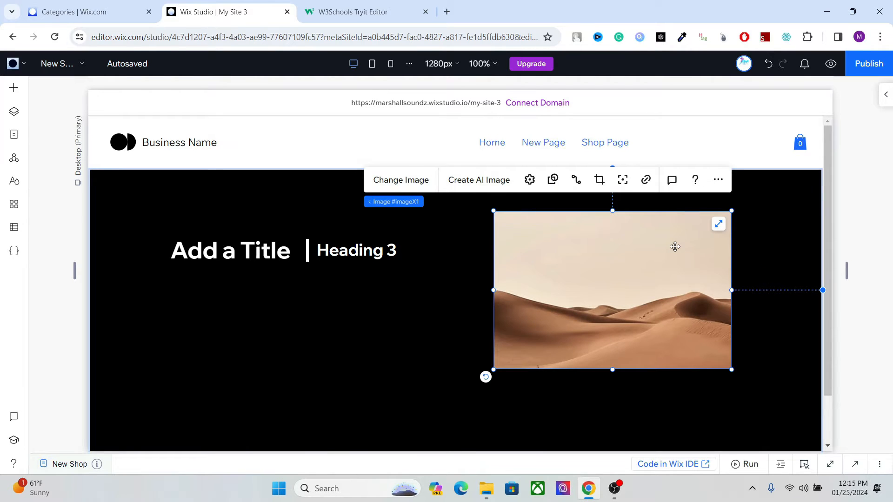
Step: Shorten the black title section so it ends a little below the image
drag(829, 258, 826, 309)
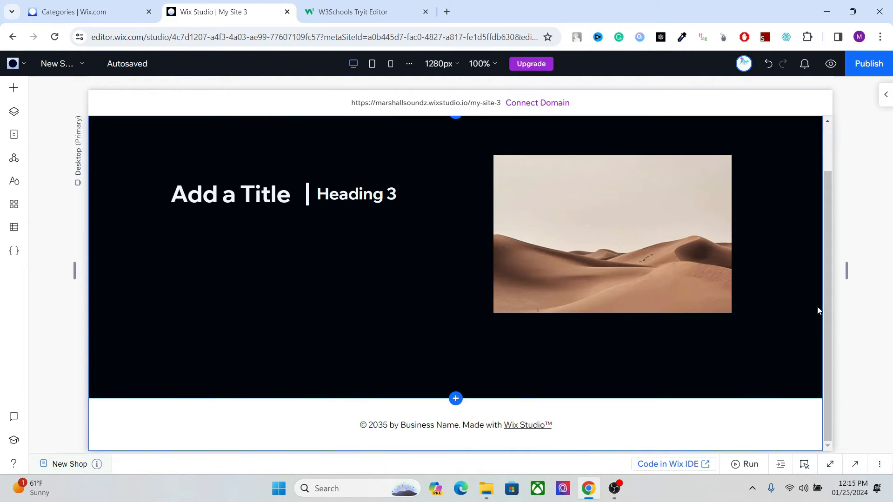
click(619, 358)
drag(585, 396, 587, 358)
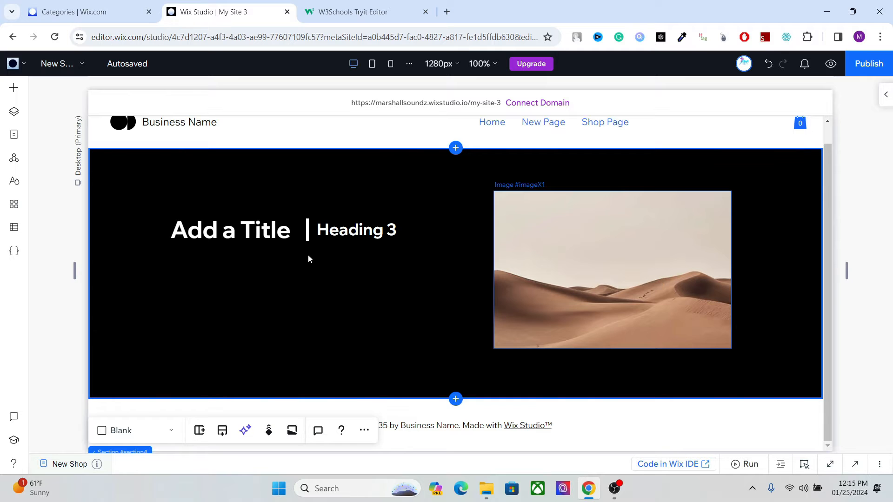
Step: Add a section with a two-column layout below the title section and narrow its first column to about 268 px
click(455, 399)
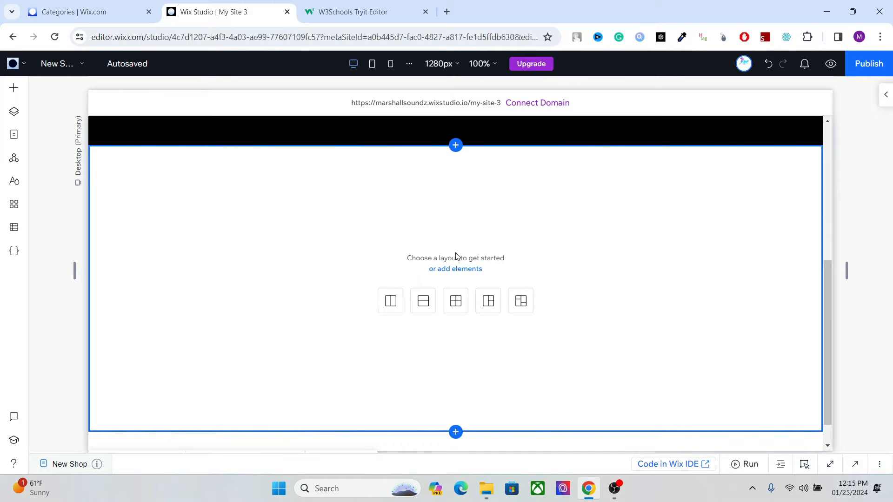
click(381, 304)
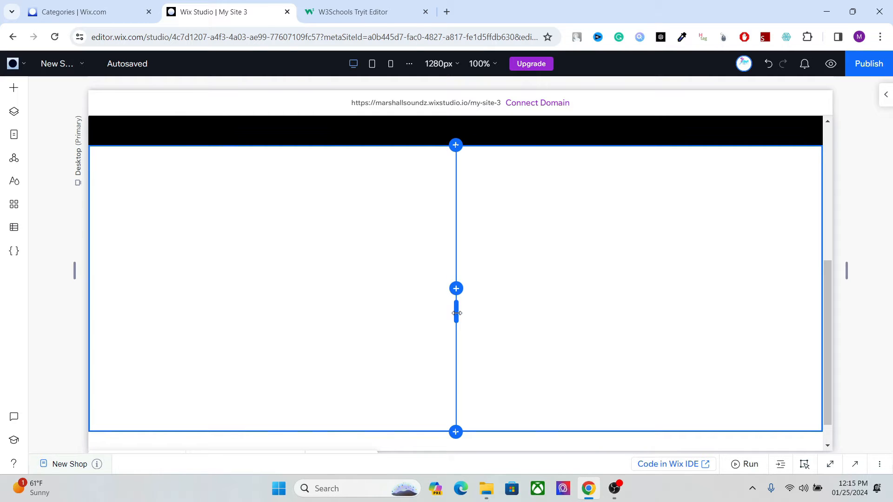
drag(456, 313, 257, 303)
mouse_move(245, 299)
mouse_down()
mouse_move(237, 298)
mouse_move(247, 296)
mouse_up()
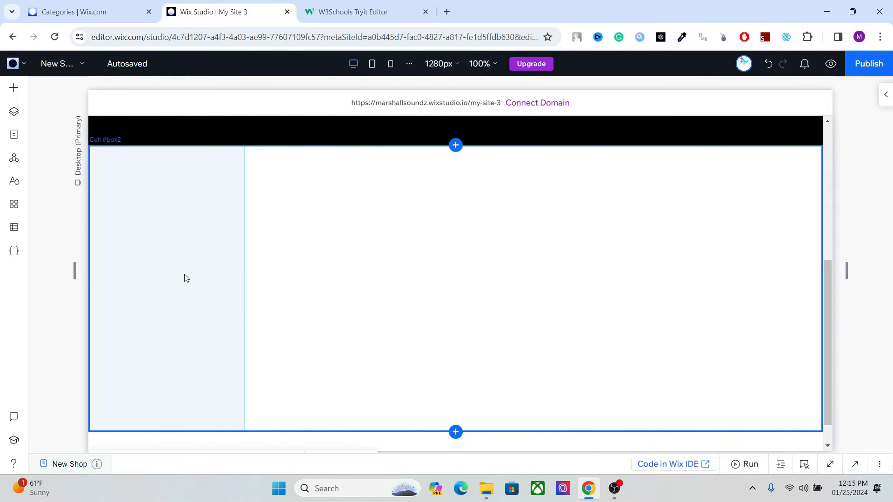
Step: Fill the wider cell of the new section with the dark gray theme color (#4F4F4F)
click(186, 278)
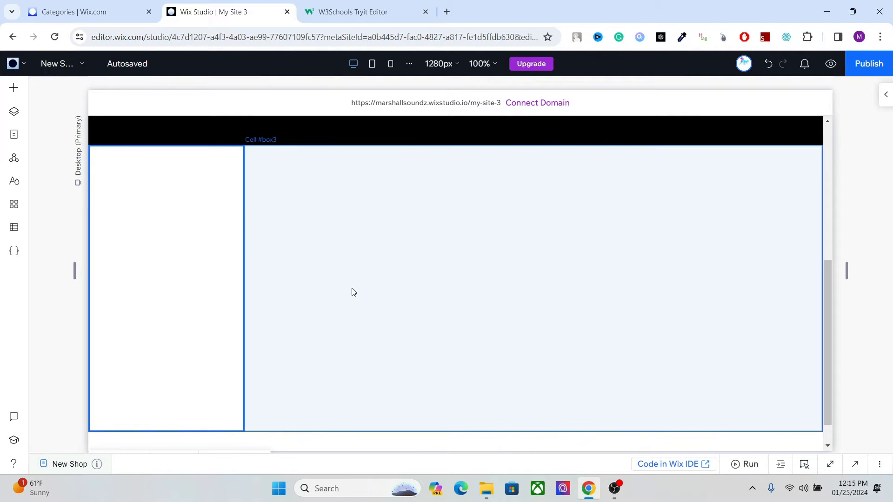
click(353, 291)
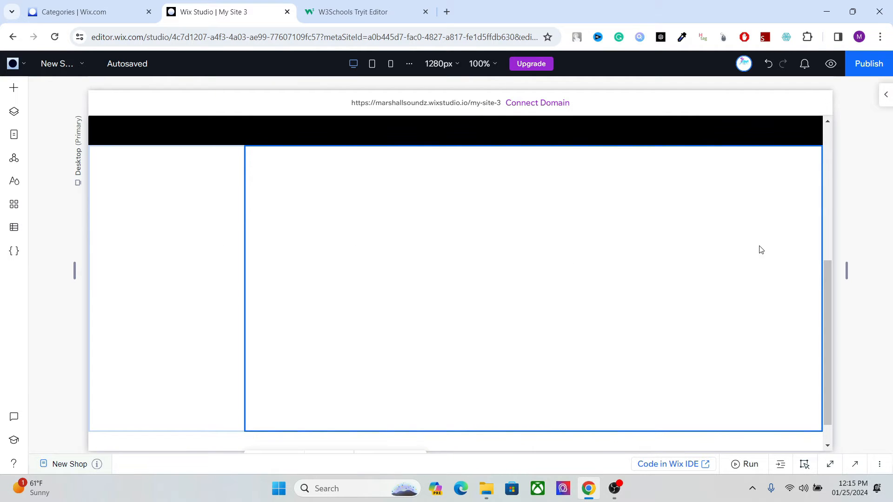
click(219, 207)
click(402, 189)
click(885, 95)
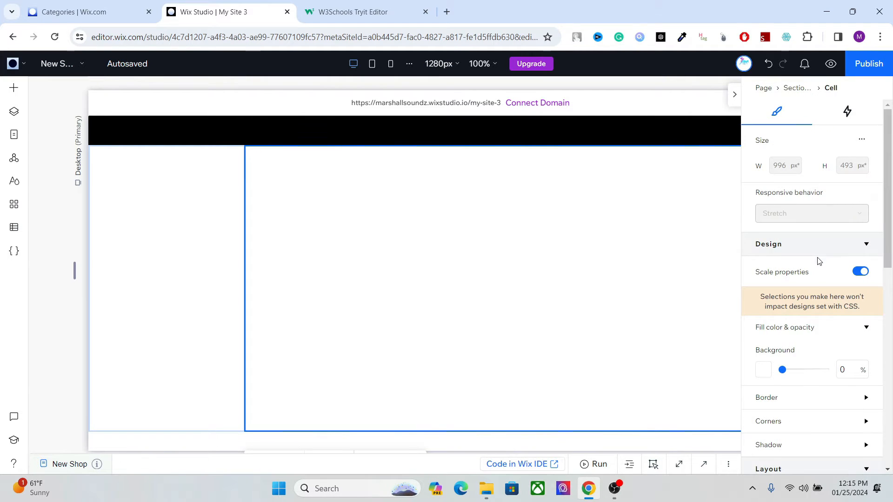
click(768, 370)
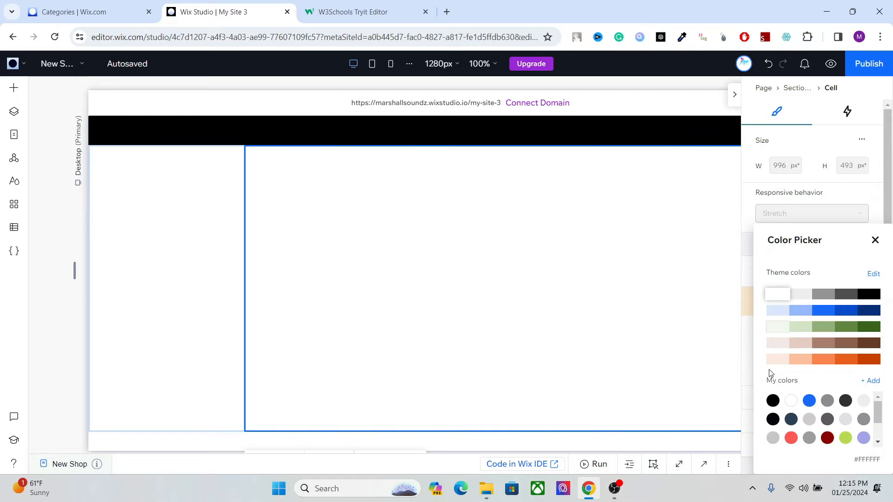
click(846, 295)
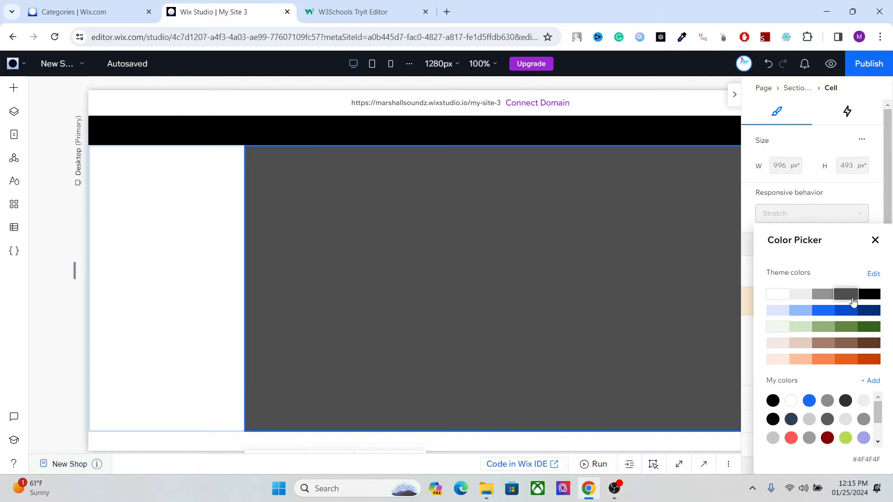
Step: Set the background of the narrow cell to the black theme color (#000000)
click(160, 222)
click(119, 219)
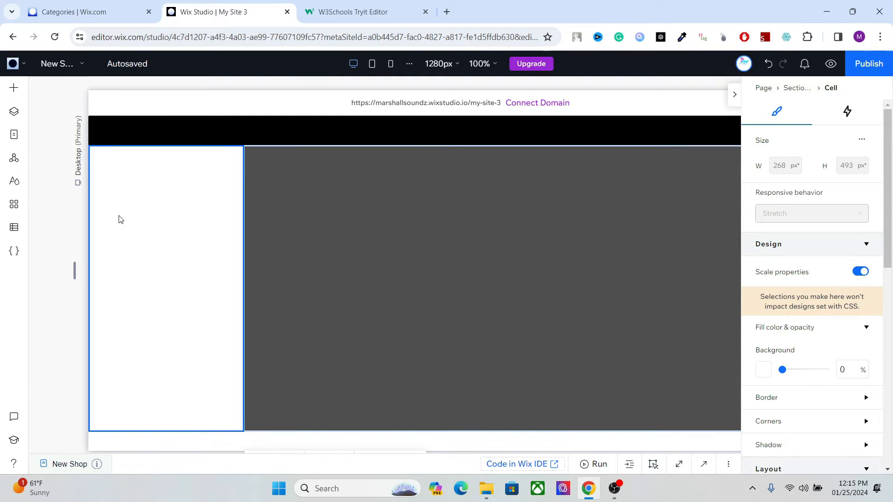
click(767, 370)
click(844, 294)
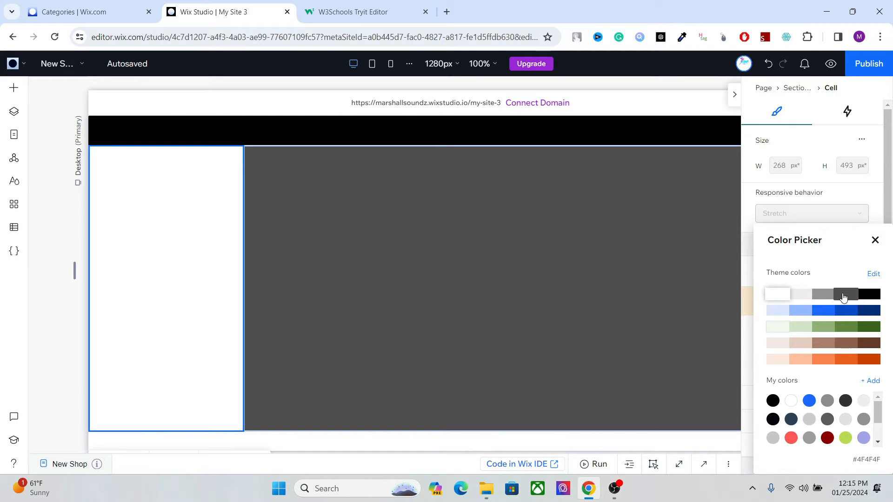
click(861, 295)
click(601, 275)
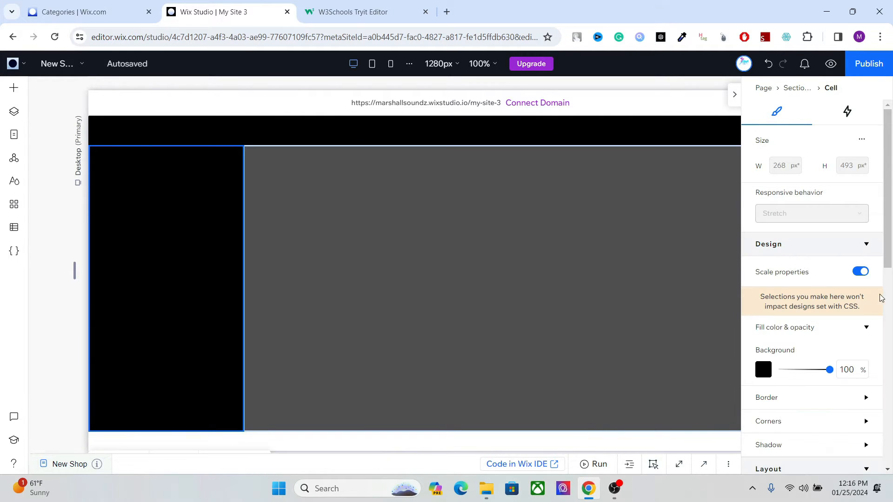
Step: Set the background of the wider cell to the black theme color (#000000)
click(763, 369)
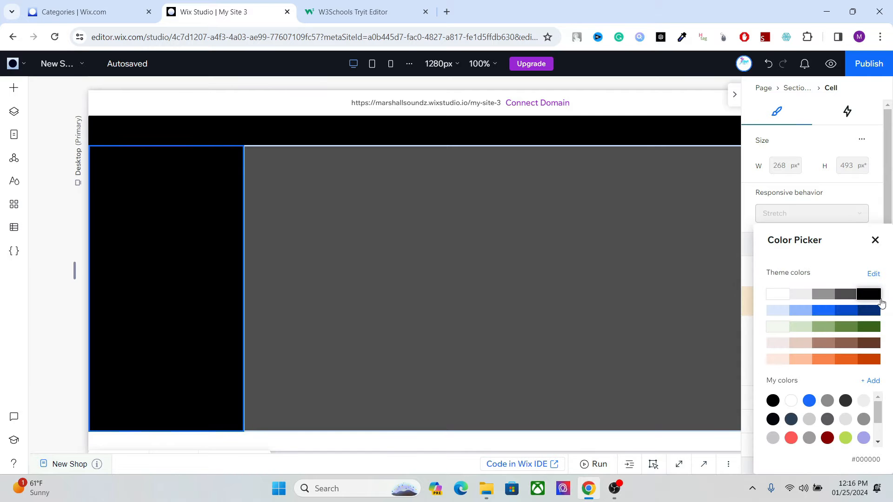
click(650, 272)
click(651, 272)
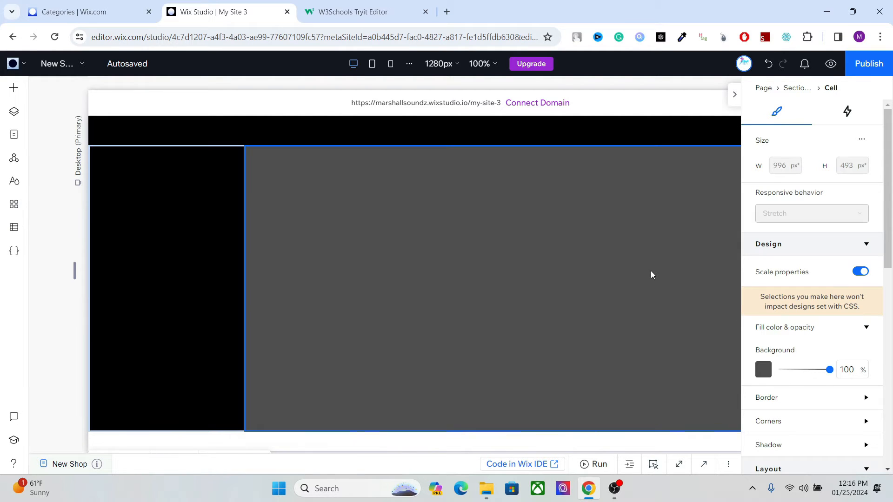
click(763, 369)
click(869, 294)
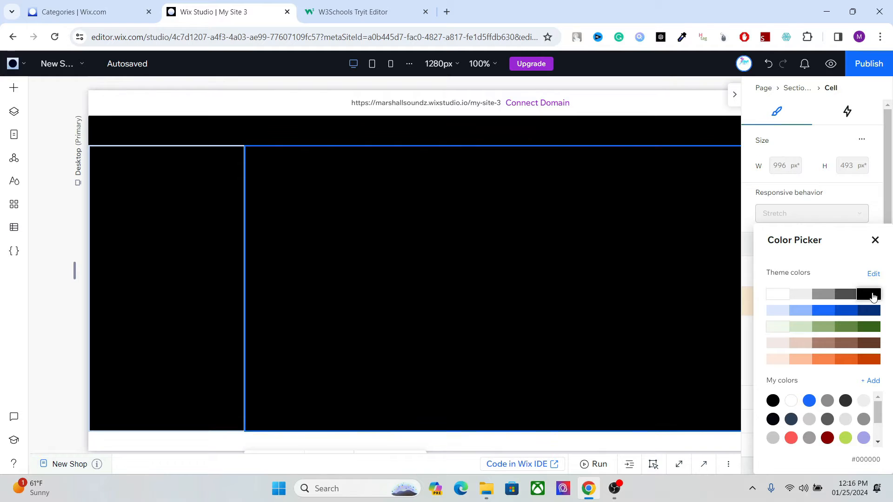
click(608, 245)
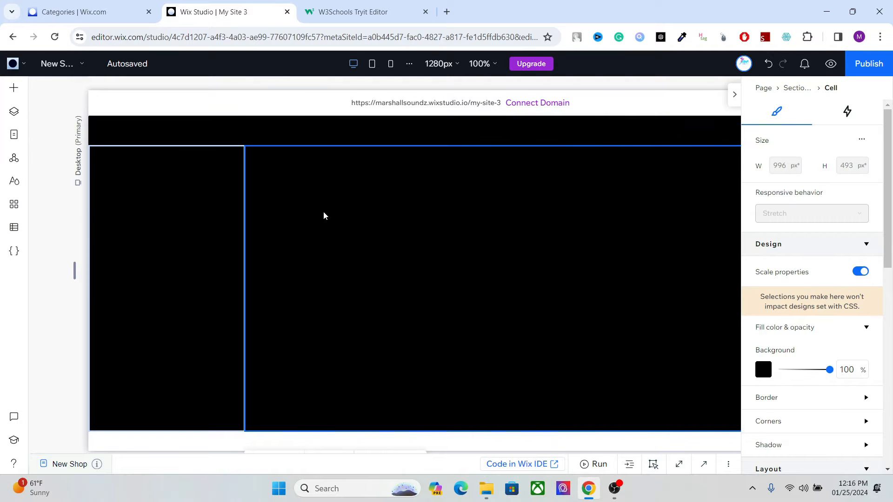
click(207, 205)
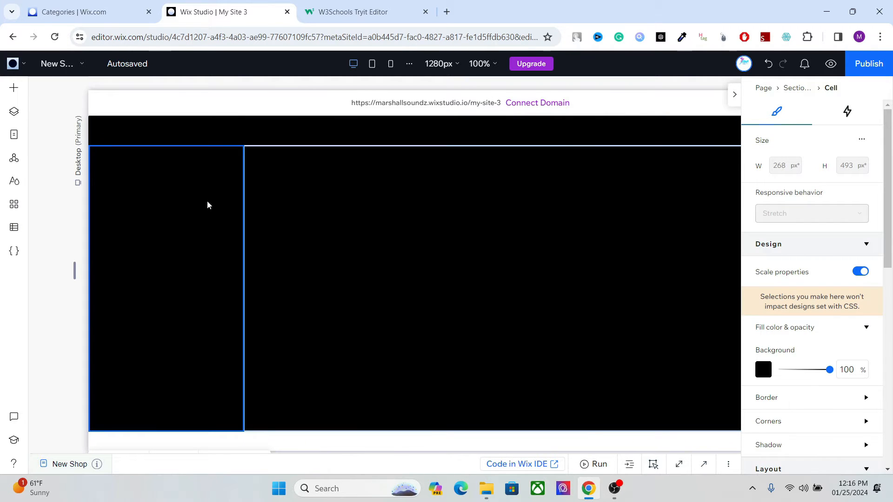
click(734, 94)
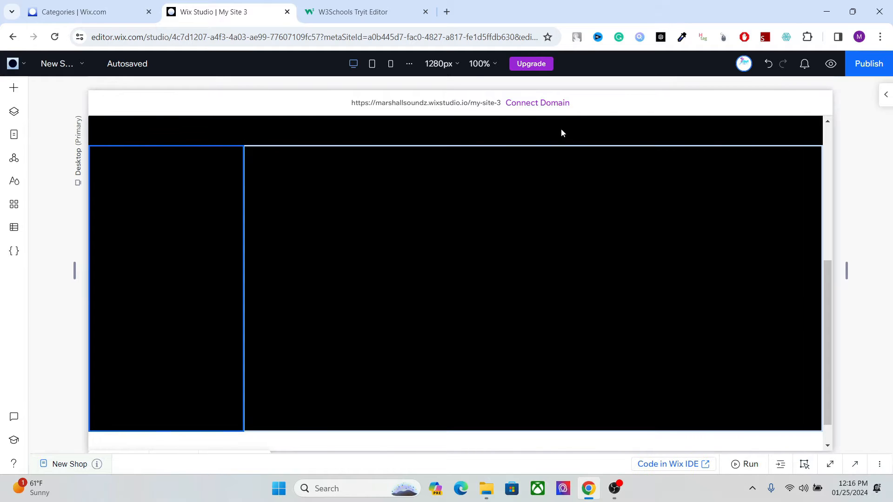
Step: Add a three-item repeater from the layout tools to the wider cell
click(14, 88)
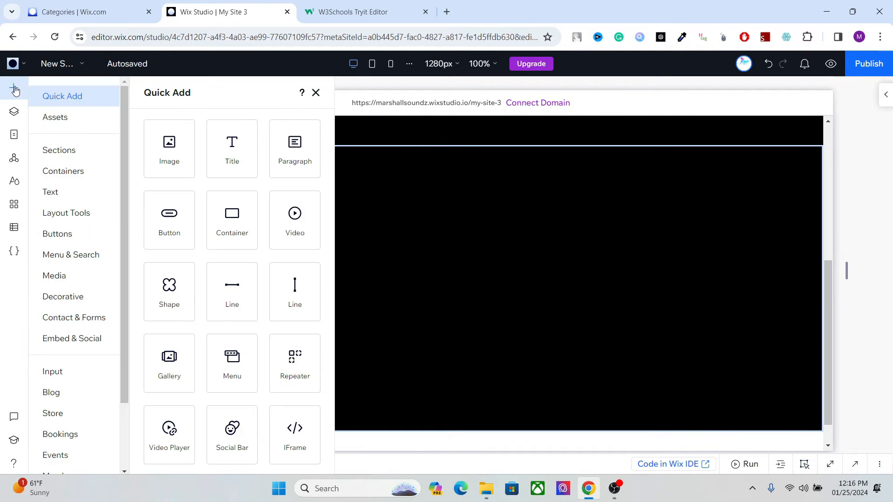
click(63, 218)
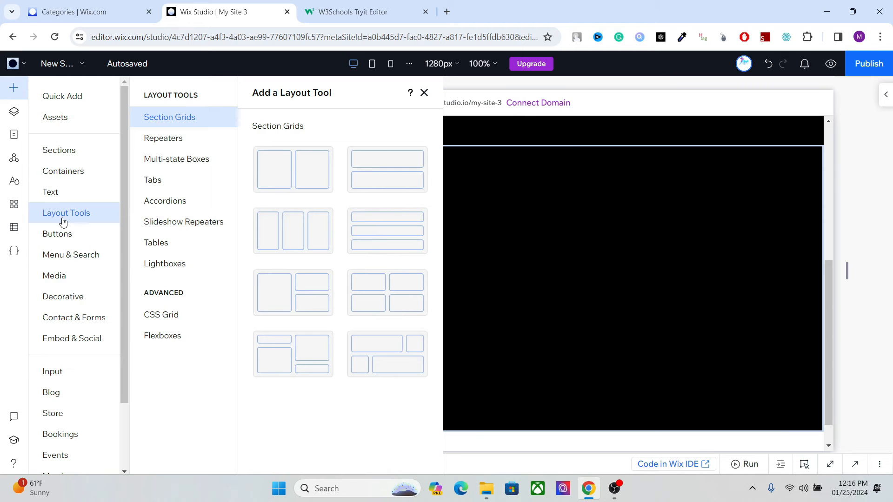
click(181, 147)
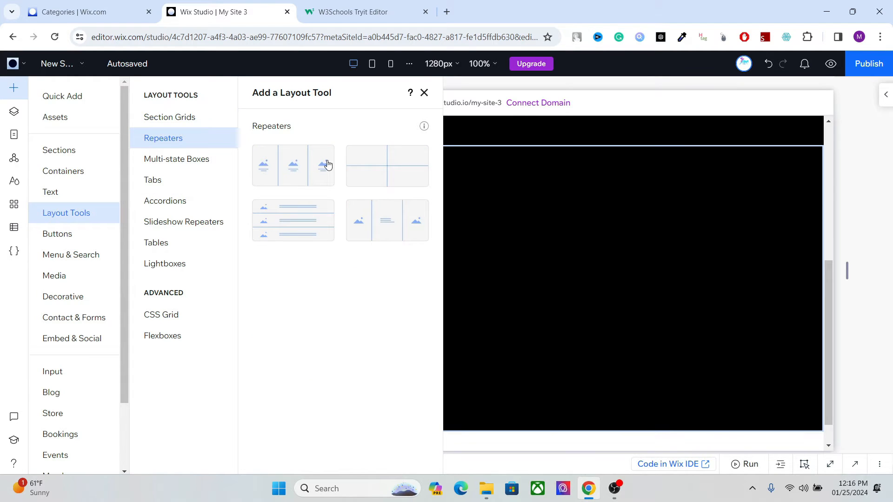
drag(304, 163, 454, 211)
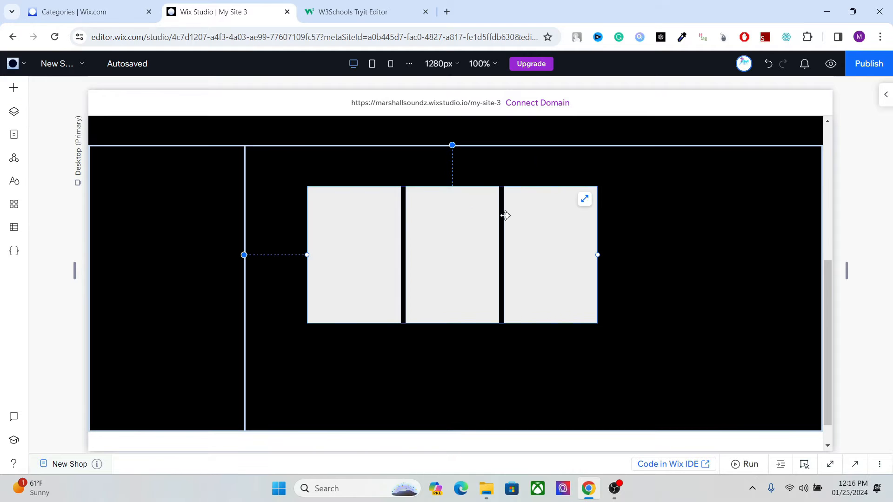
Step: Widen the repeater across most of the wider cell and stretch its items down close to the section's lower edge
drag(597, 254, 754, 245)
drag(678, 240, 680, 258)
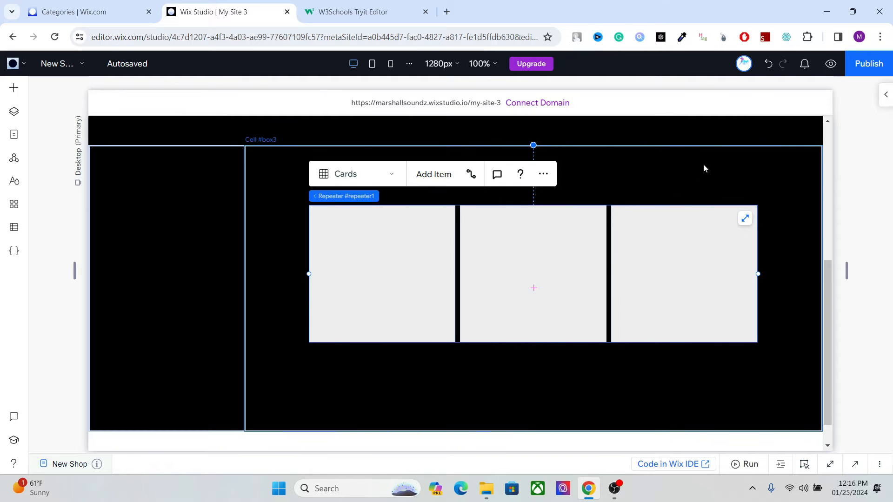
click(573, 313)
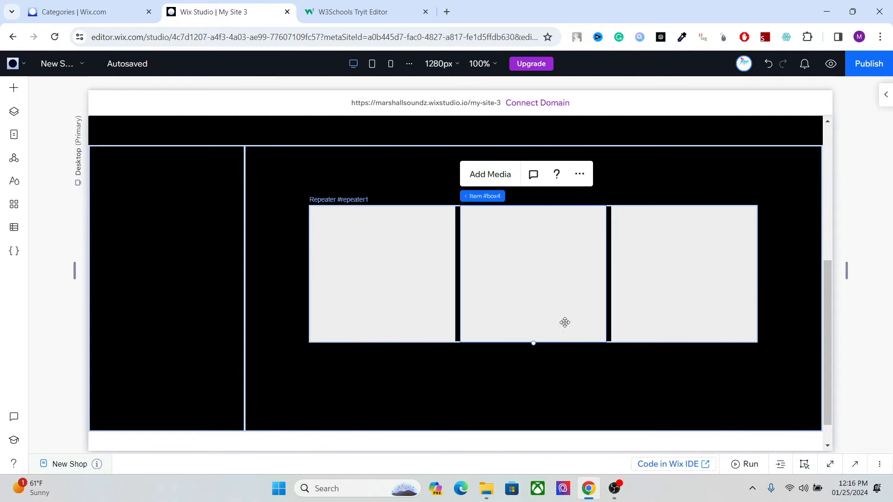
drag(532, 340, 533, 410)
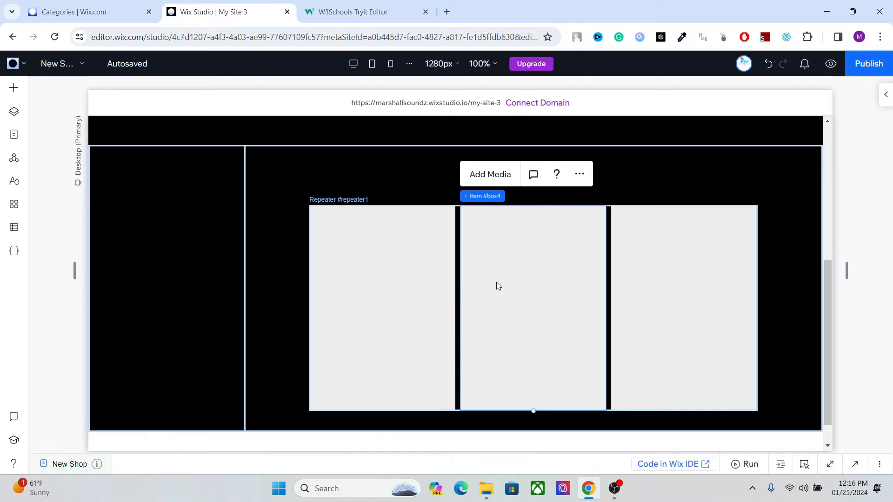
Step: Move the repeater closer to the wider cell's upper-left corner and enlarge it to fill most of the cell
click(414, 277)
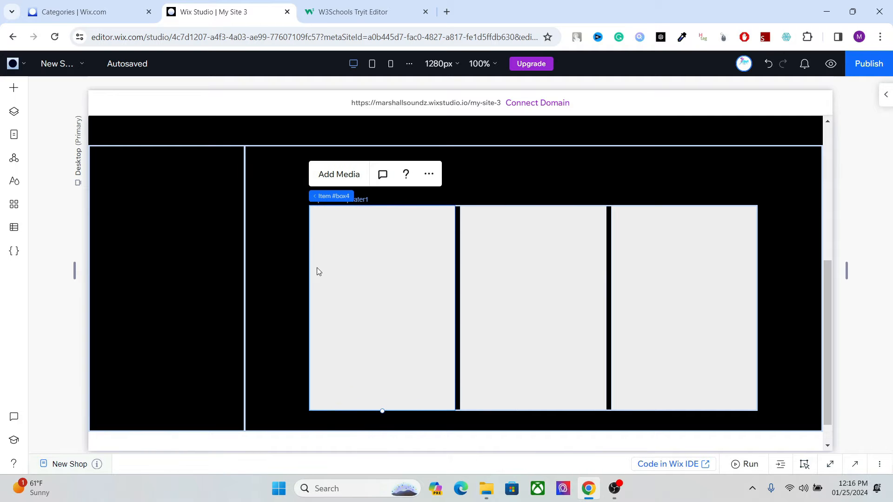
click(291, 263)
click(403, 265)
drag(403, 265, 371, 250)
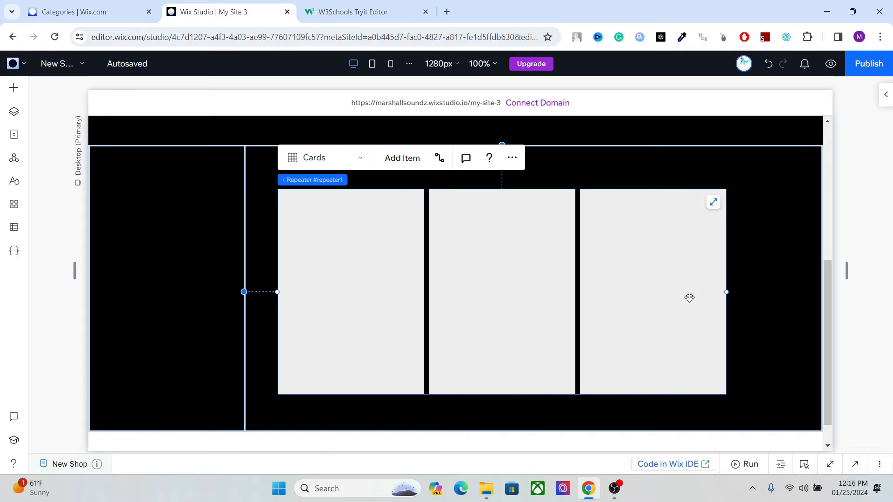
drag(726, 292, 776, 288)
click(555, 370)
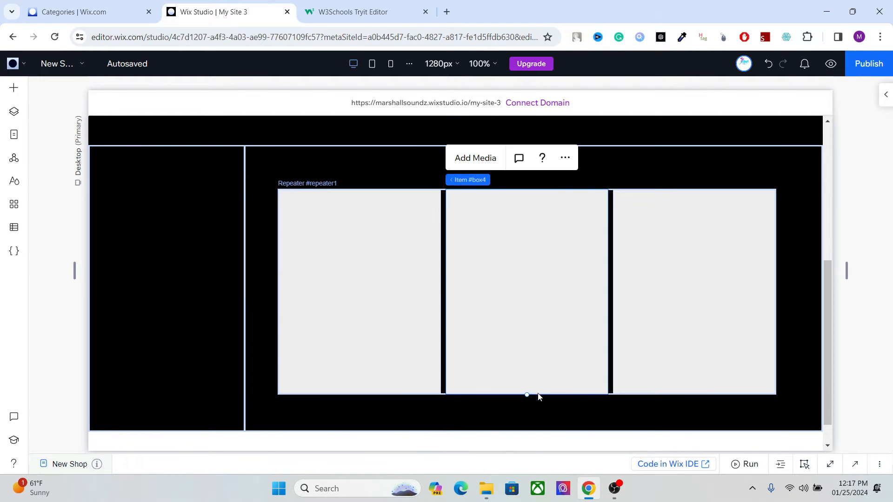
drag(528, 395, 527, 403)
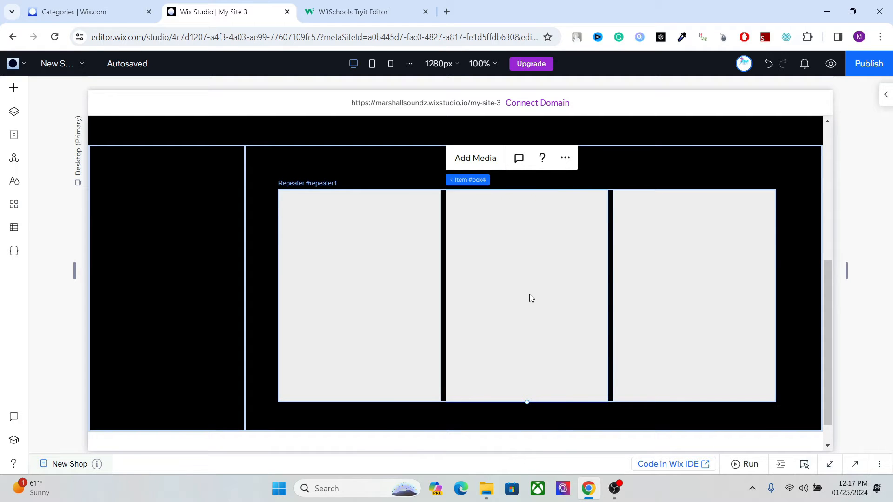
Step: Examine how the repeater and its individual items are nested in the page's layer structure
click(395, 169)
click(380, 238)
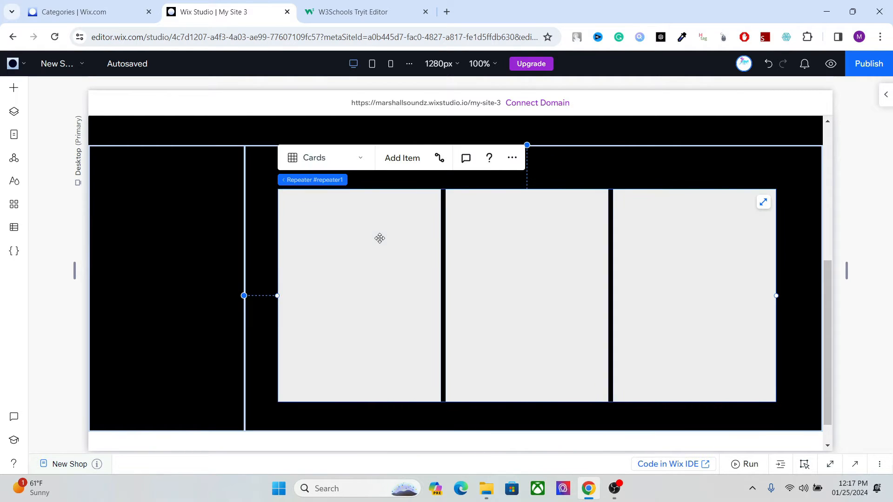
click(380, 238)
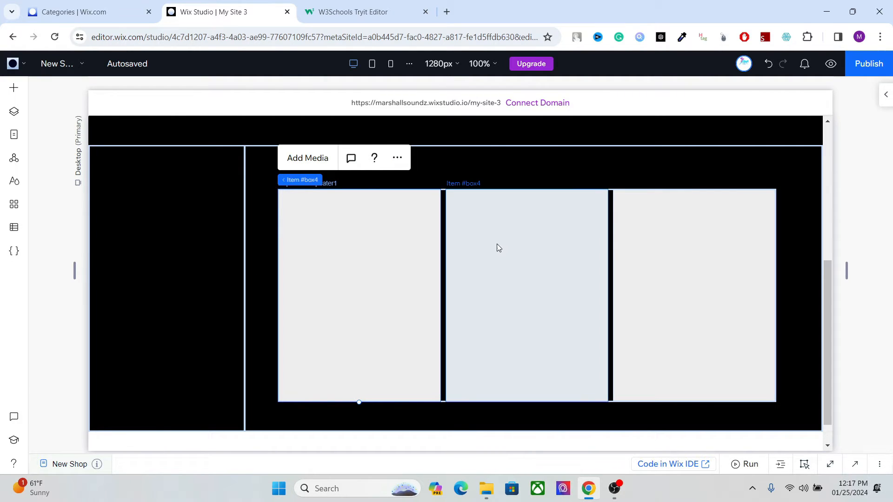
click(14, 112)
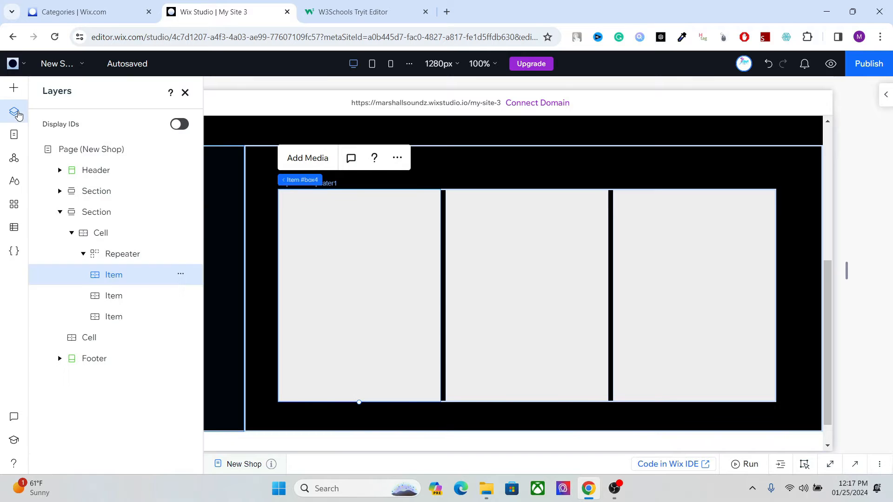
click(107, 296)
click(112, 316)
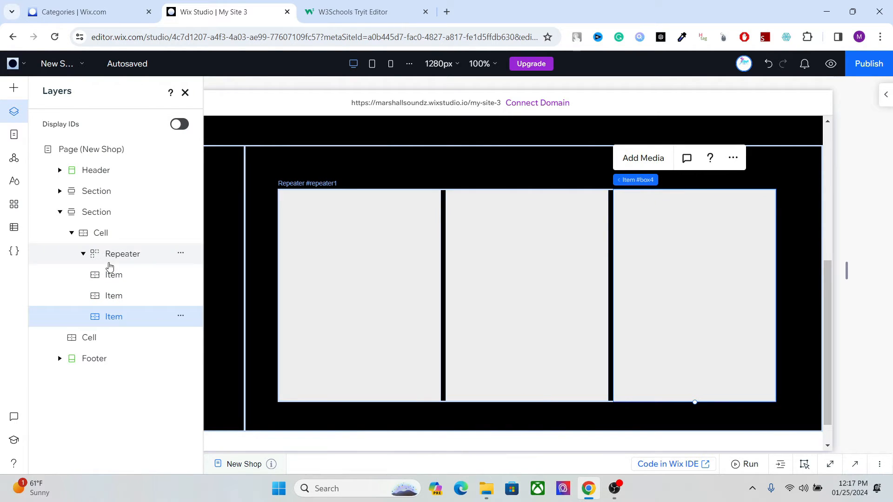
click(108, 275)
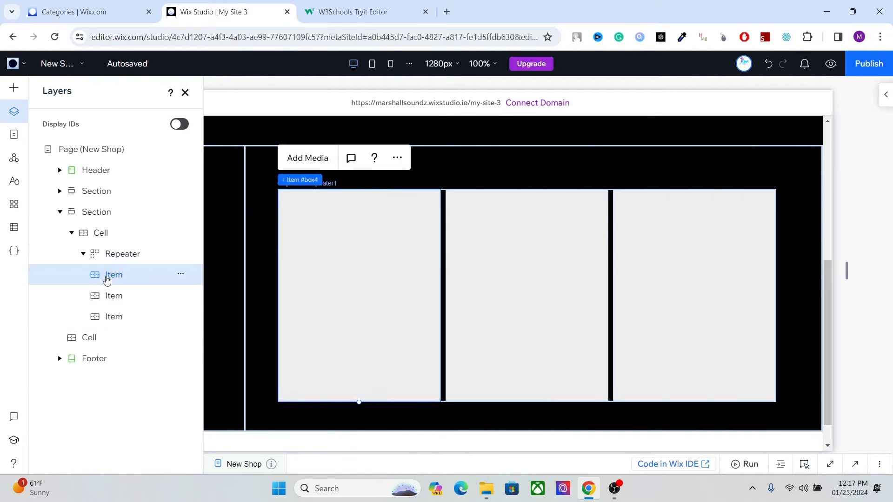
click(120, 299)
click(123, 275)
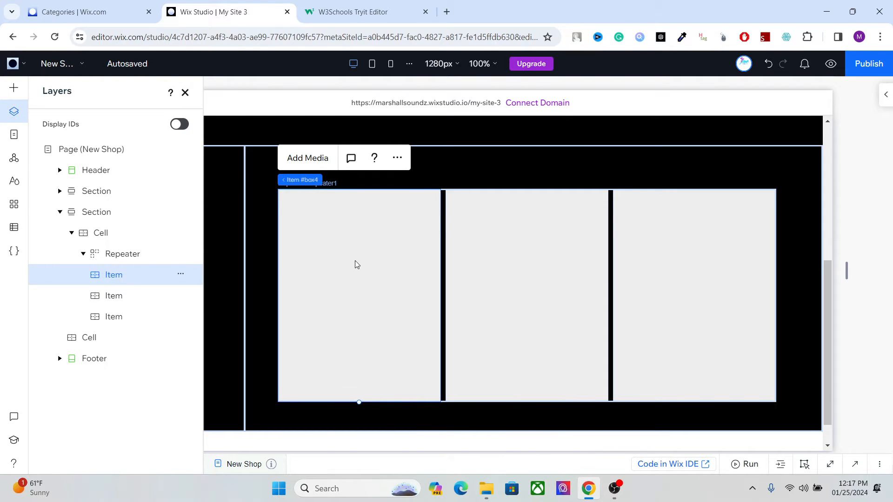
click(185, 92)
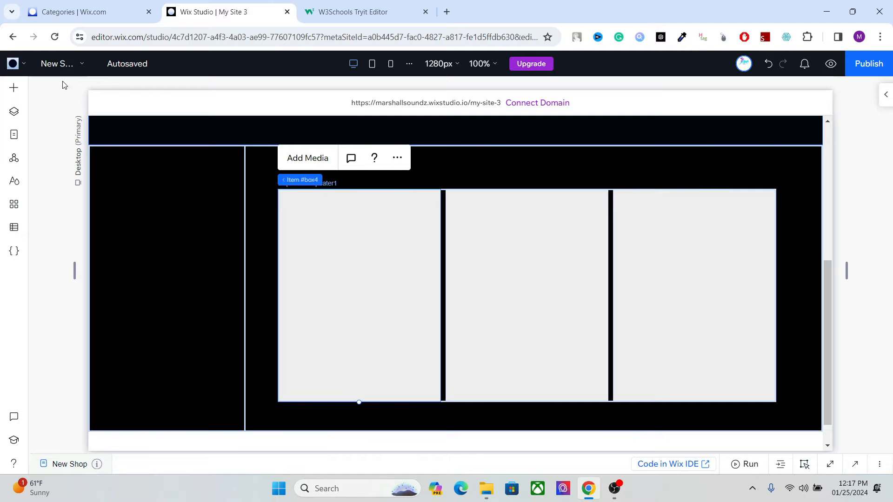
Step: Set the background of the repeater items to the dark gray theme color (#4F4F4F)
click(884, 95)
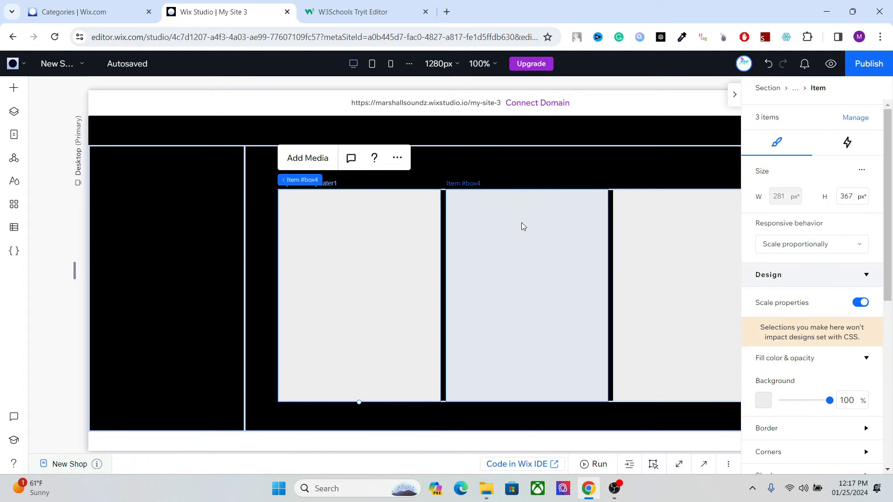
scroll(889, 219, down, 3)
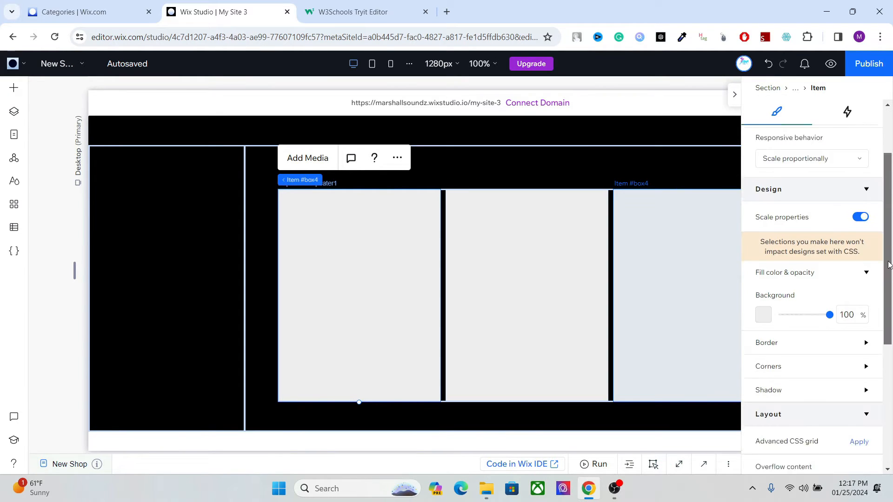
click(759, 260)
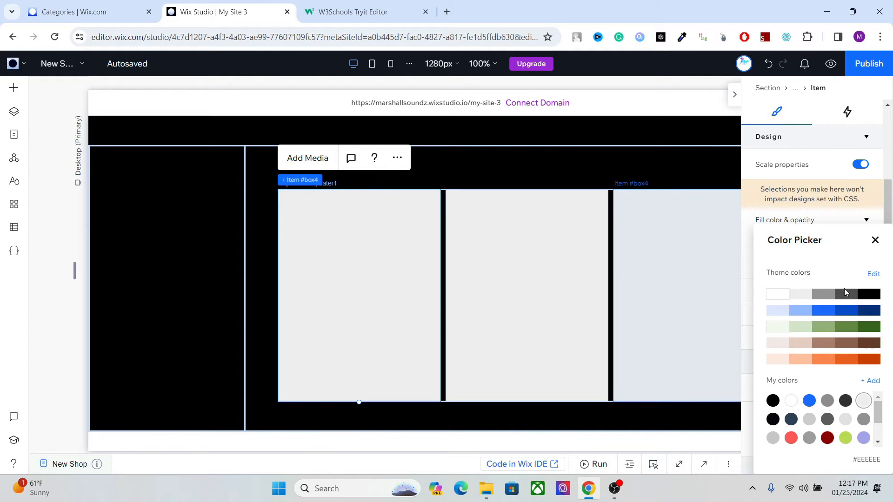
click(850, 295)
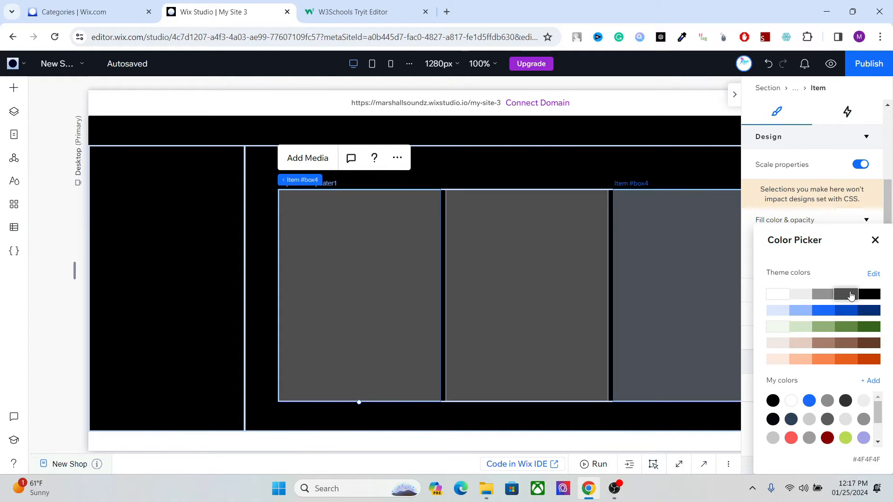
click(875, 240)
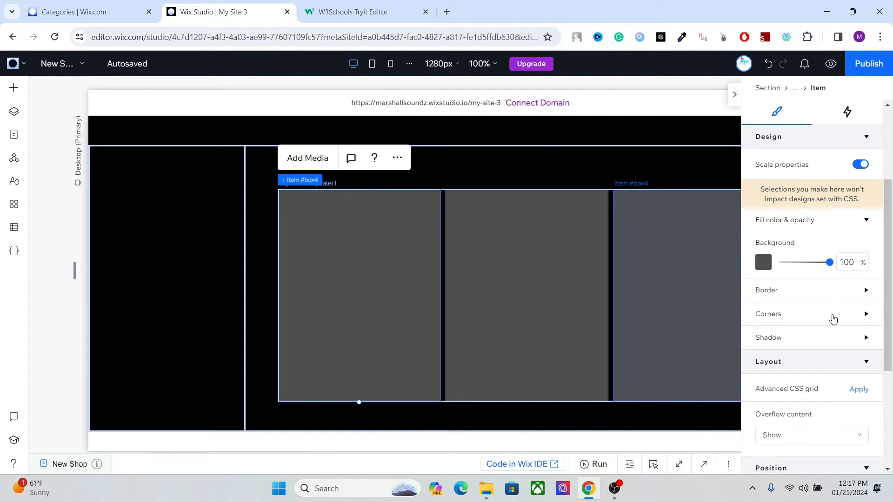
Step: Round all corners of the repeater items with a 20 px radius
click(832, 316)
click(768, 354)
text(2)
key(Return)
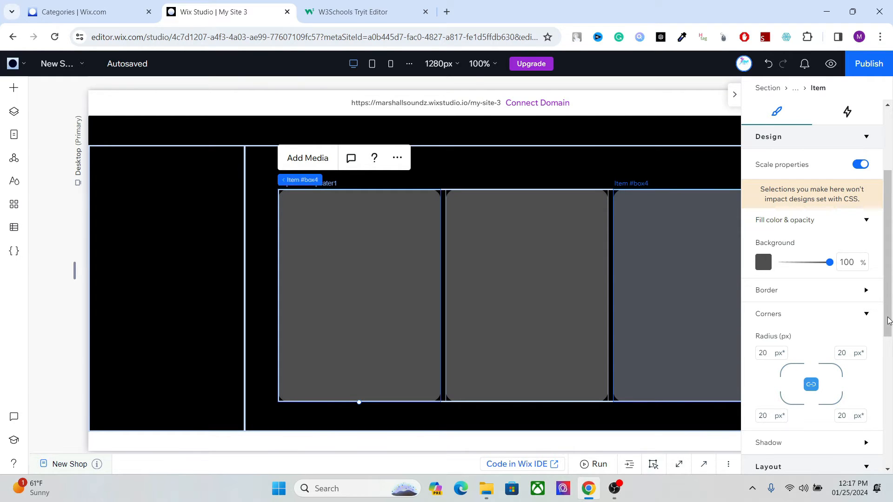
scroll(886, 333, down, 2)
click(866, 213)
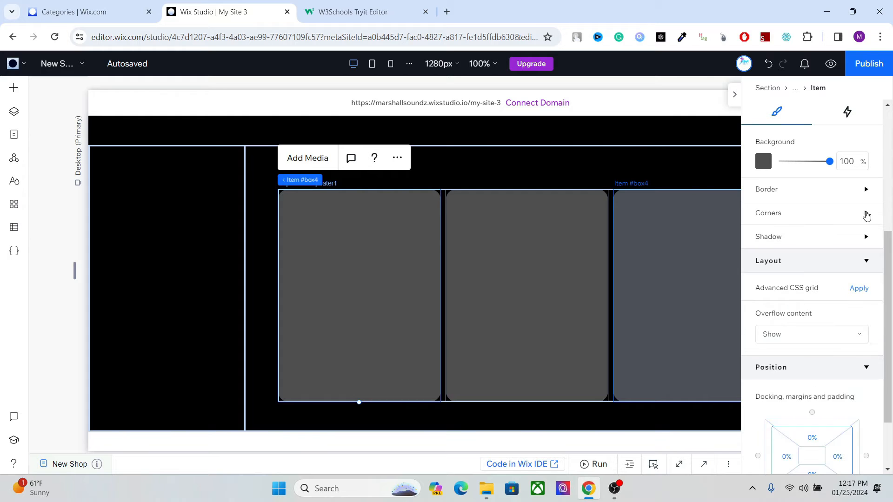
Step: Add a Fade scroll animation to the repeater item, with the item itself as the animated element
click(848, 112)
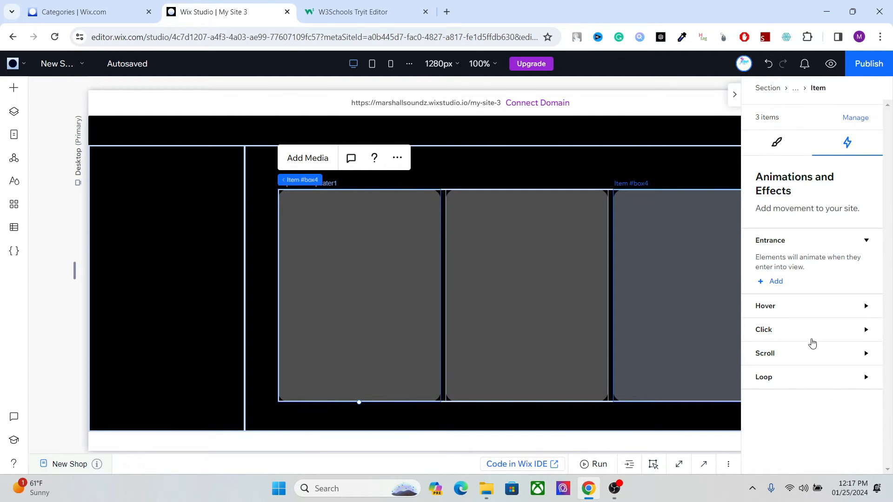
click(811, 355)
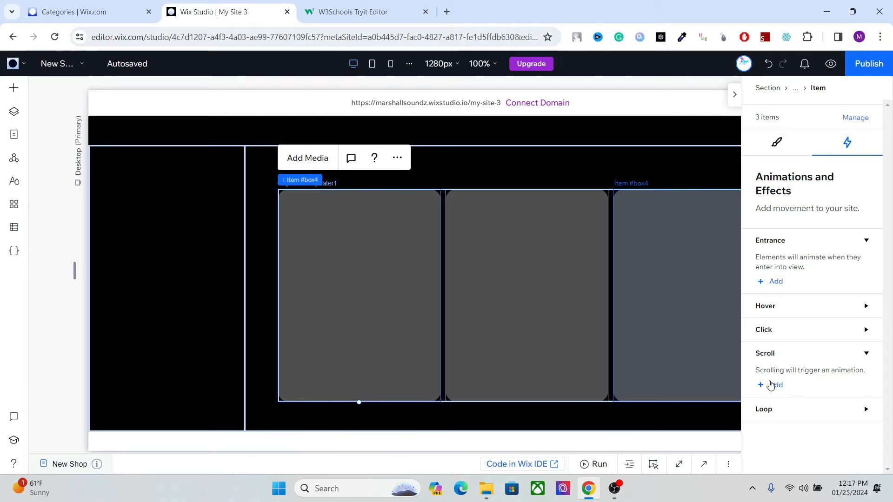
click(772, 385)
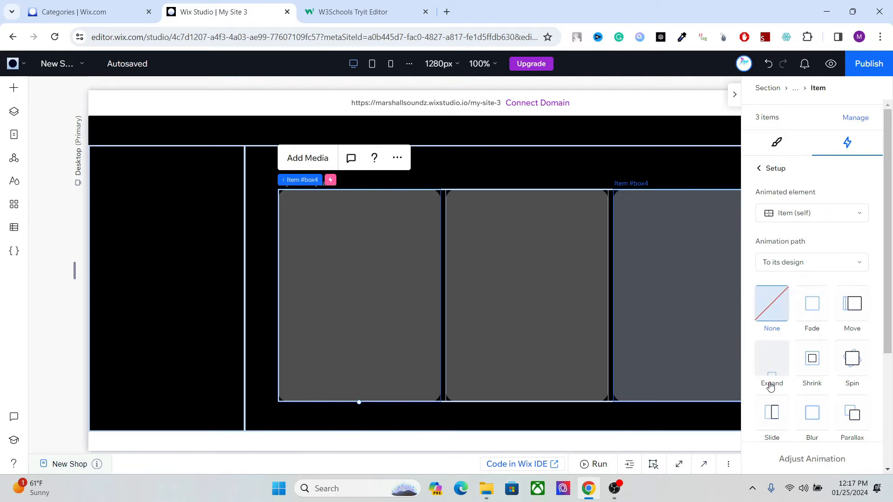
click(813, 312)
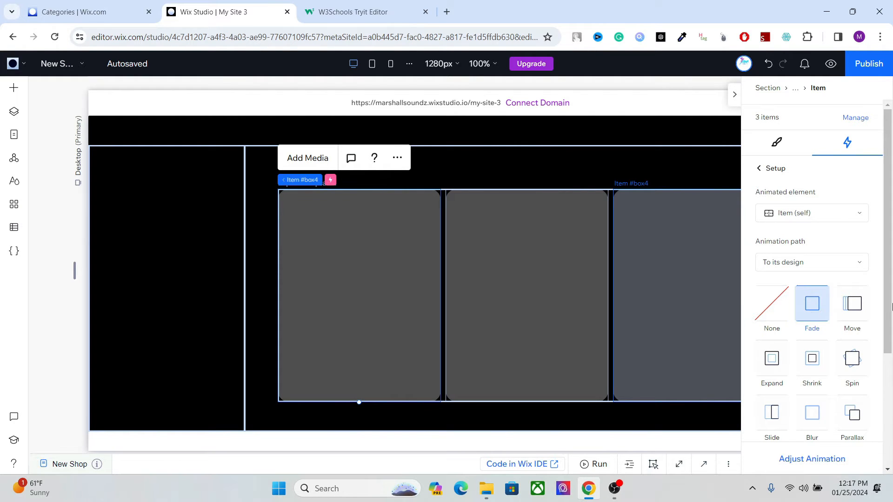
scroll(889, 314, down, 3)
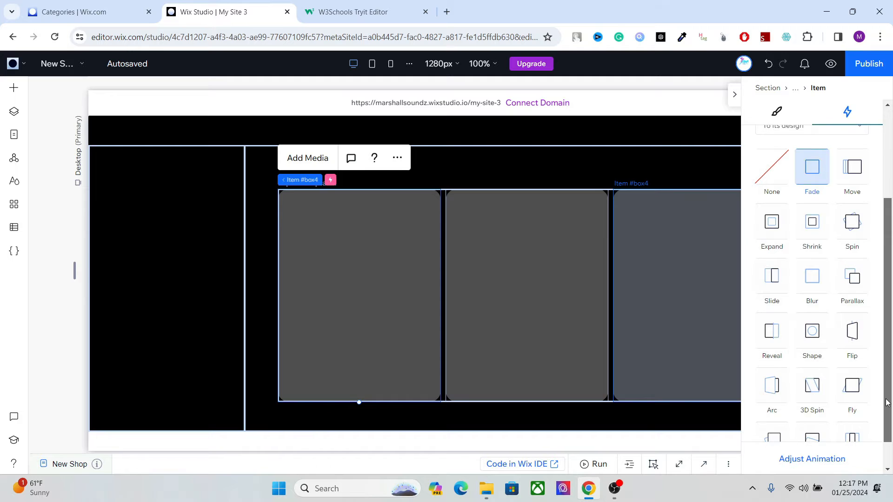
scroll(889, 325, up, 3)
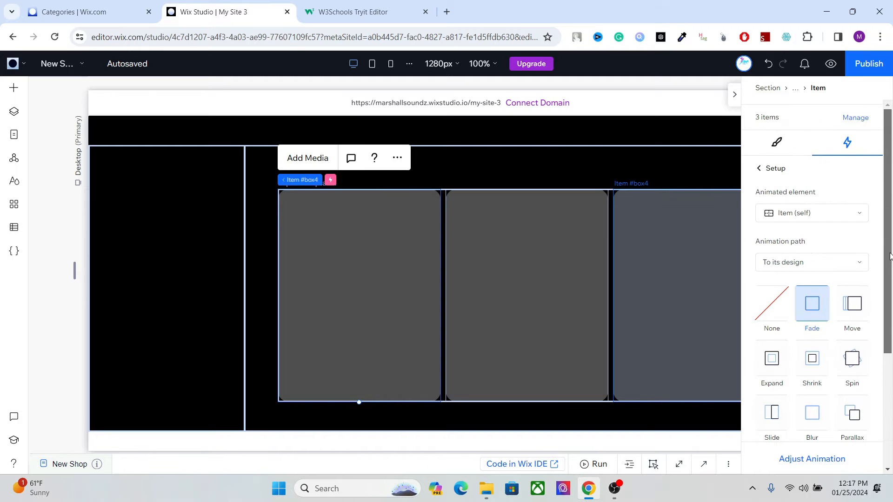
click(735, 96)
click(463, 171)
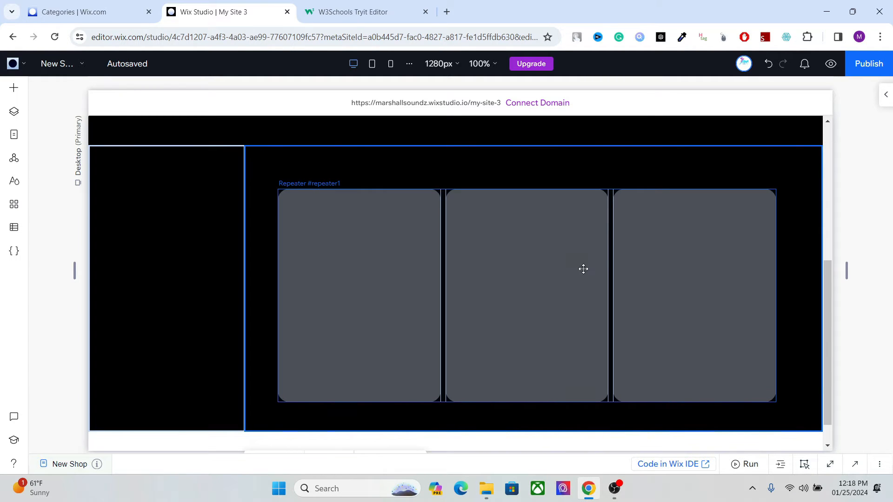
Step: Add an image to the first repeater item and narrow it to fit inside the card
click(21, 91)
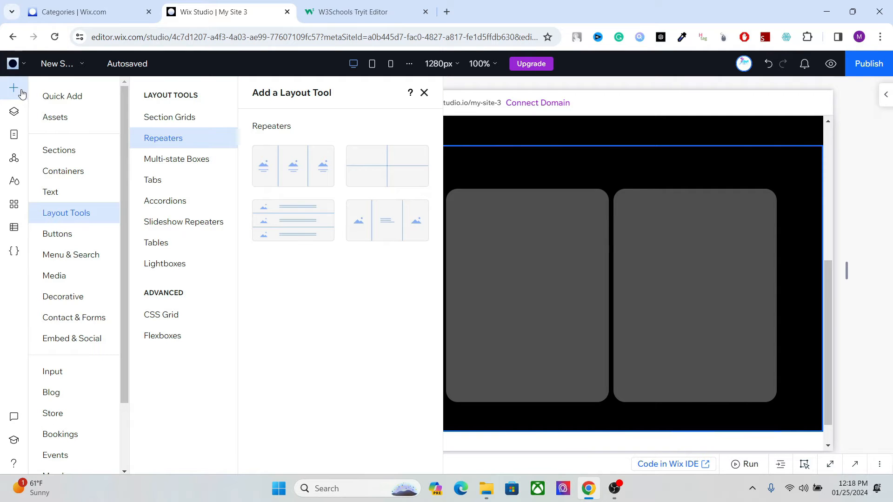
click(71, 98)
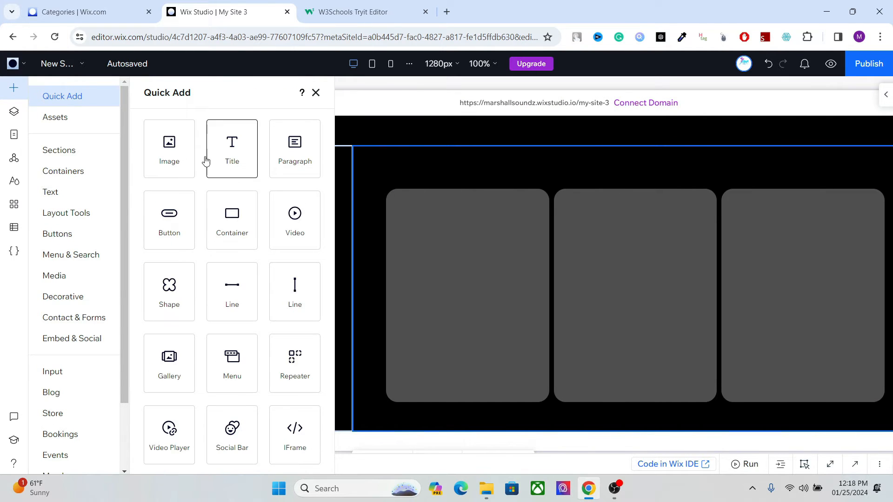
drag(169, 140, 361, 266)
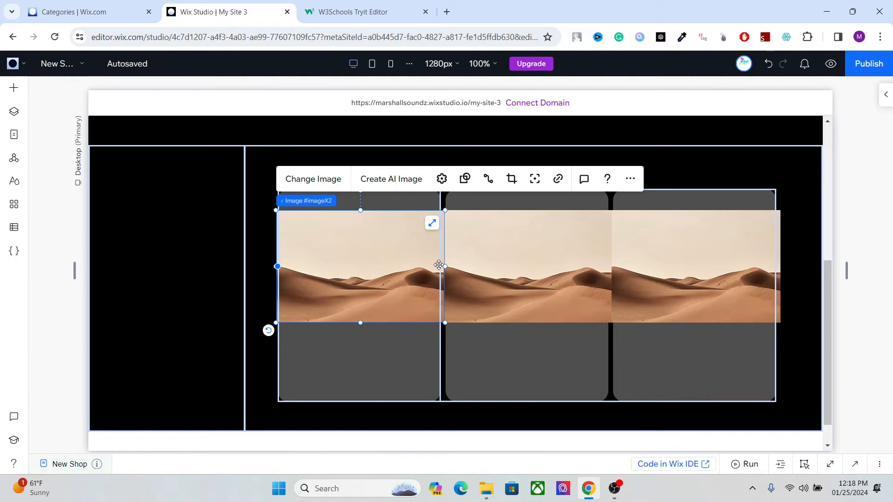
drag(445, 266, 390, 269)
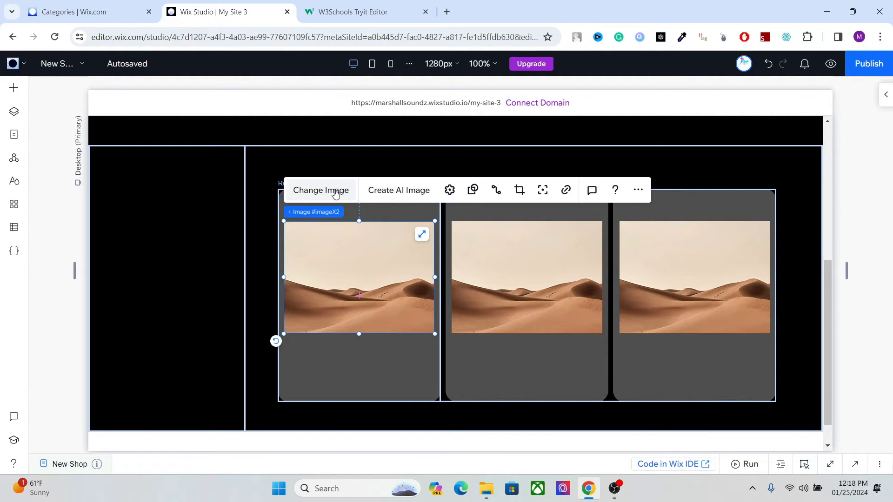
Step: Change the image's display mode so the whole picture fits inside its frame
click(448, 191)
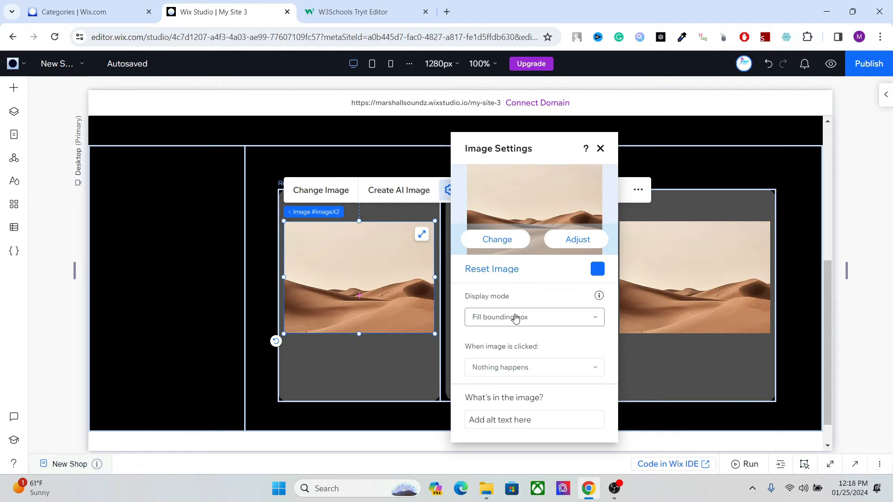
click(515, 318)
click(511, 360)
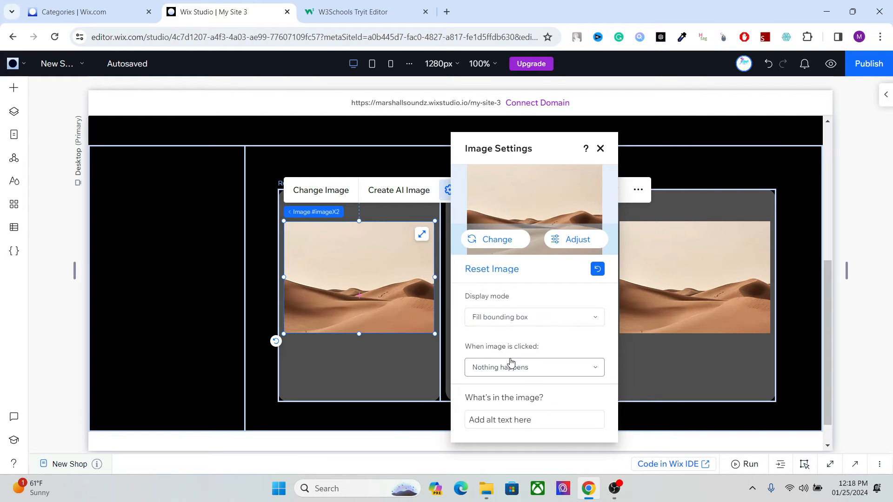
click(601, 148)
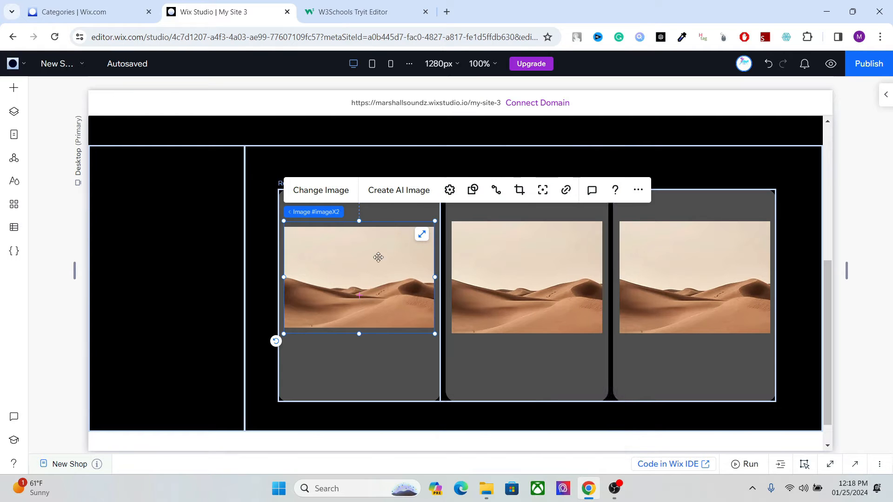
Step: Add a Heading 2 text to the first repeater item, placed directly below its image
click(355, 355)
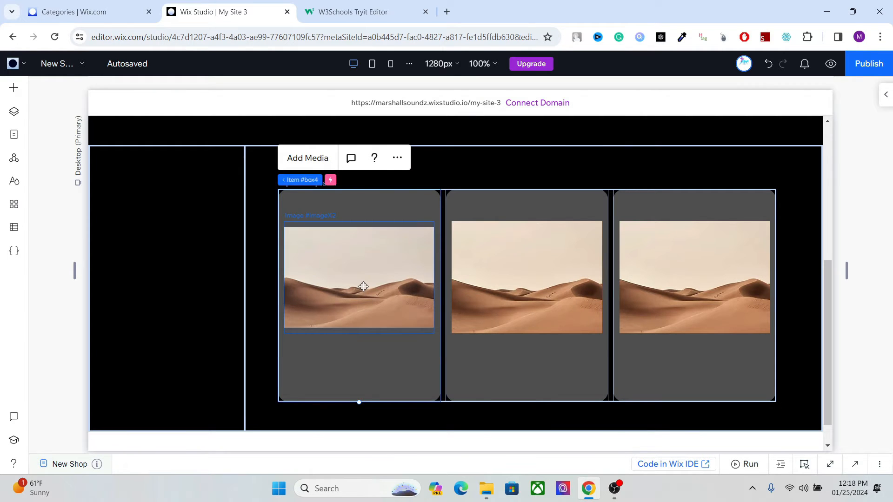
click(14, 89)
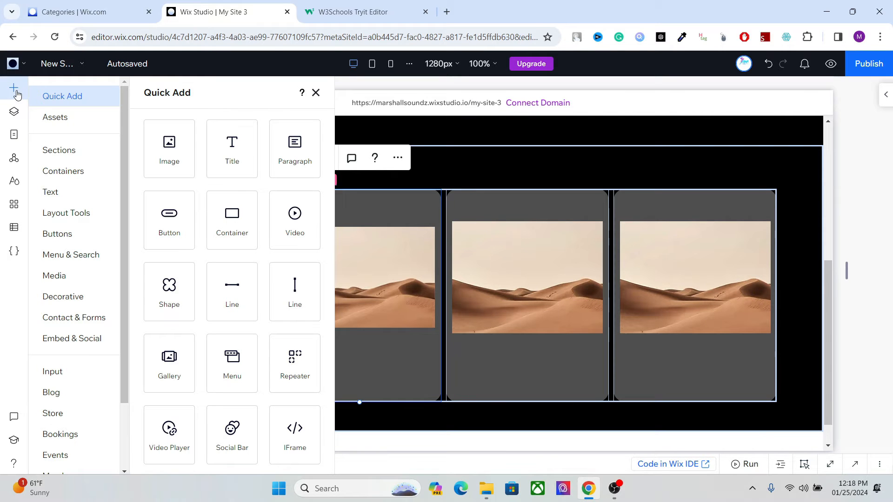
click(87, 195)
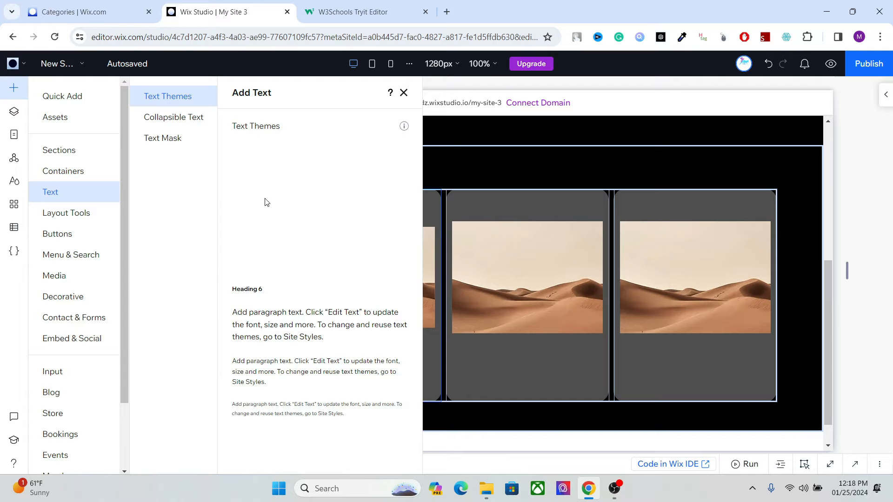
drag(255, 196, 398, 358)
drag(328, 356, 388, 341)
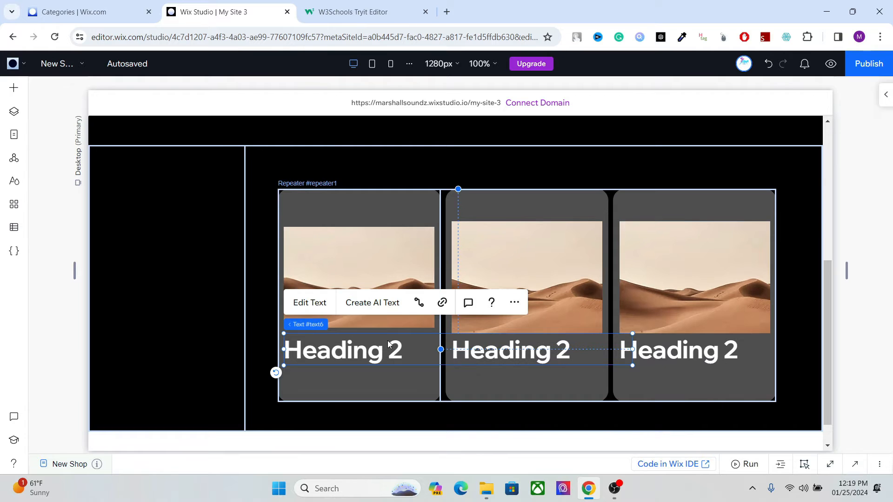
Step: Apply the Heading 3 theme to the card's heading and narrow its text box to about 217 px
click(886, 97)
click(761, 112)
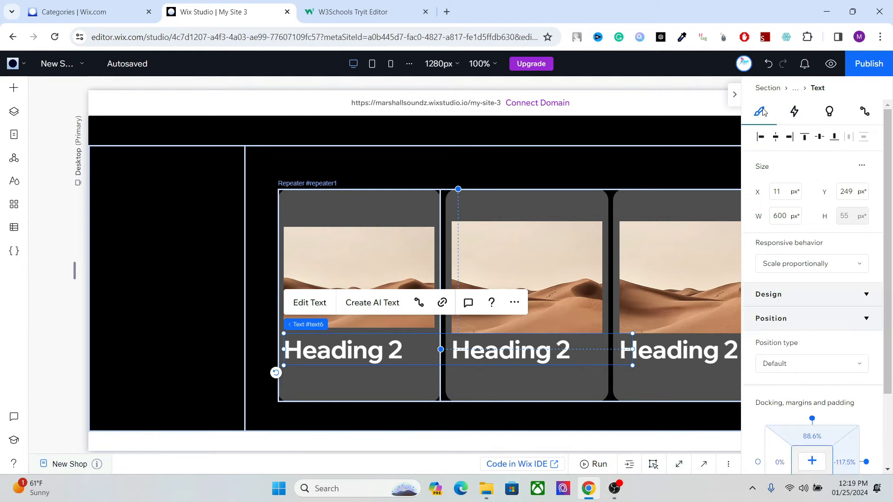
click(840, 342)
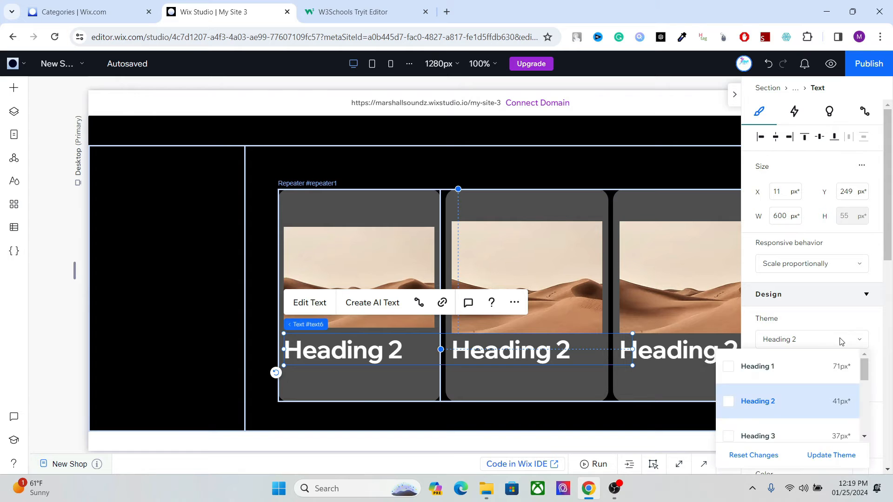
click(769, 429)
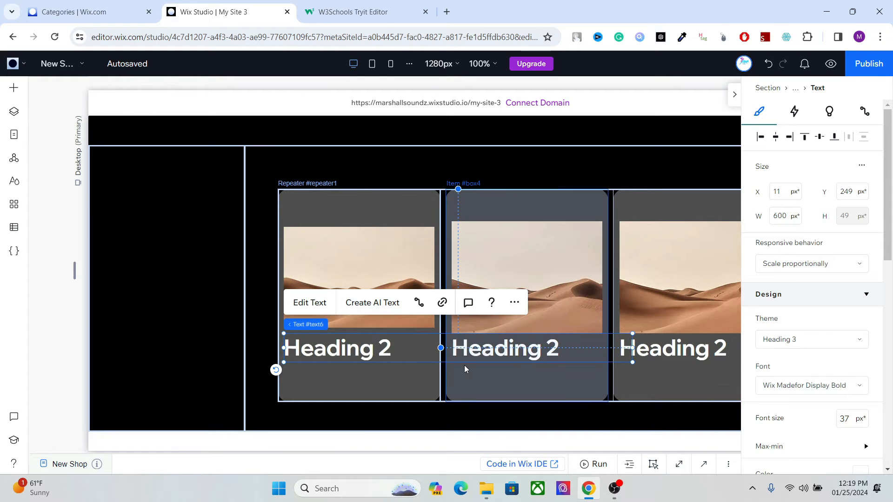
drag(633, 349, 363, 352)
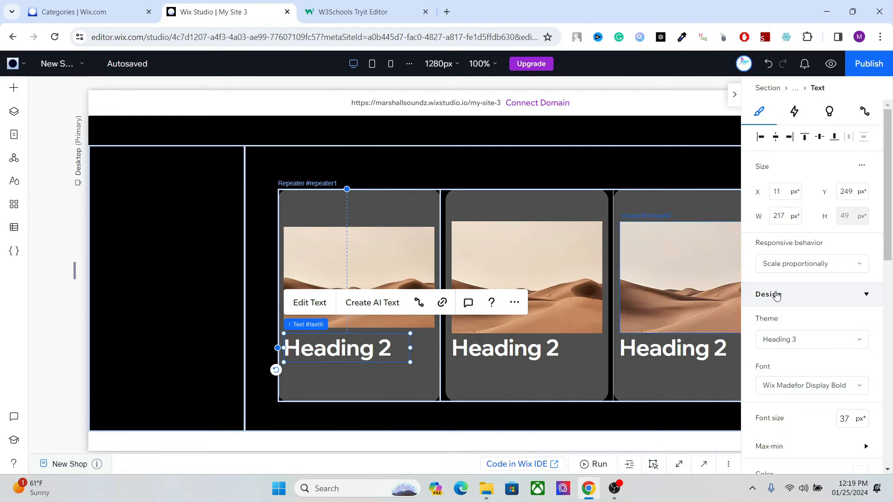
Step: Set the card heading's font size to 25 px and its responsive behavior to Wrap
click(845, 417)
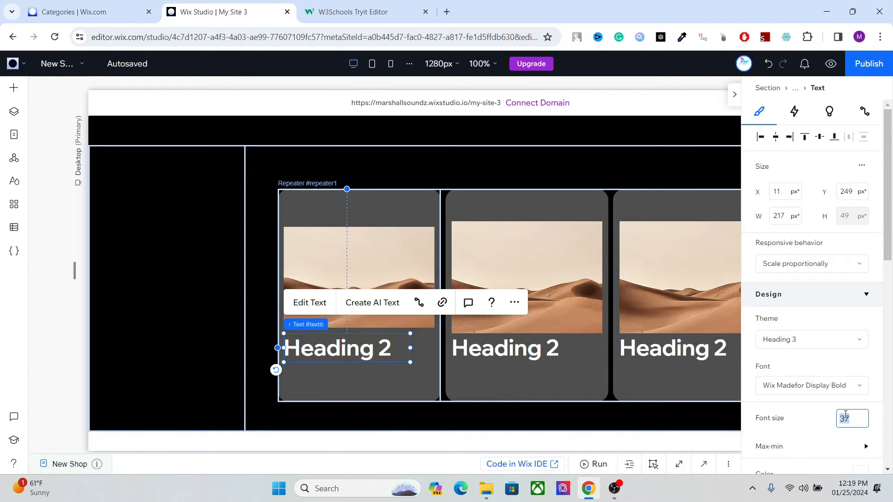
text(25)
key(Return)
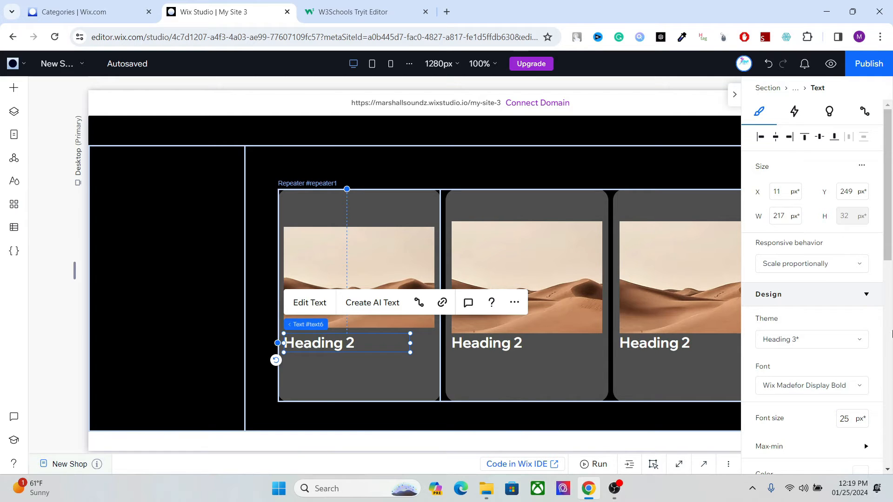
click(816, 265)
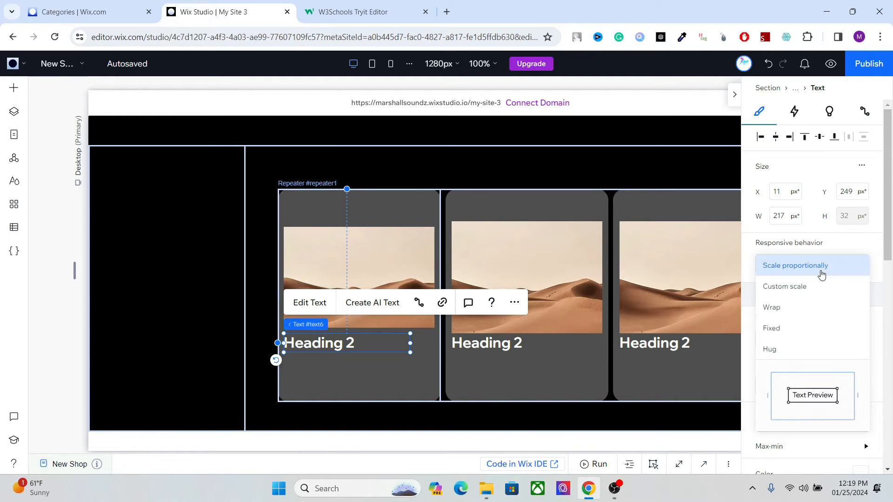
click(797, 309)
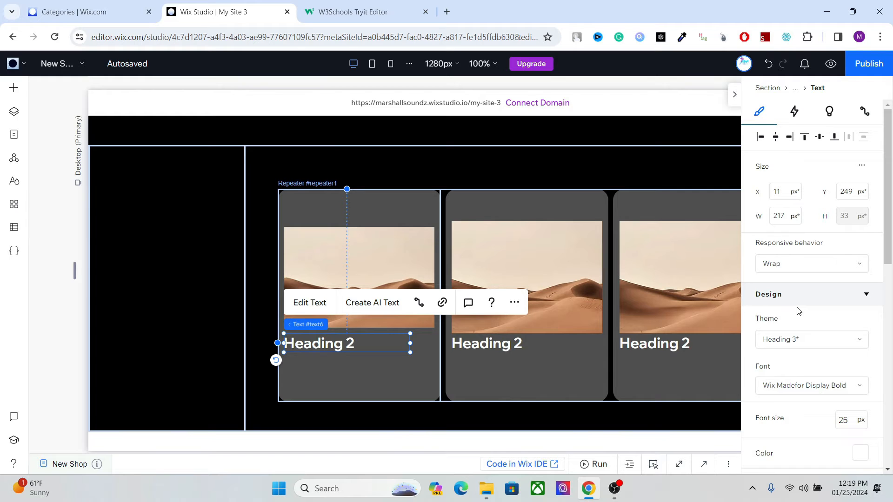
Step: Widen the card heading's box to about 259 px to match the image and center its text
drag(410, 343, 434, 343)
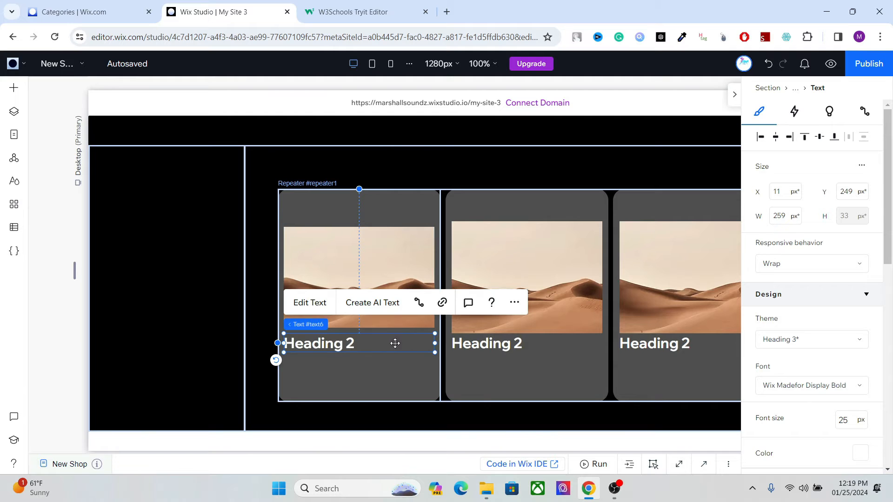
drag(889, 248, 889, 347)
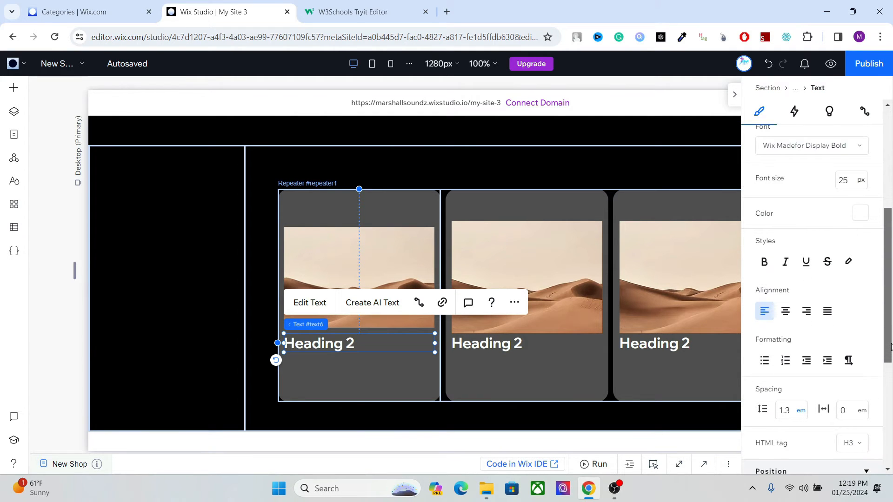
click(785, 312)
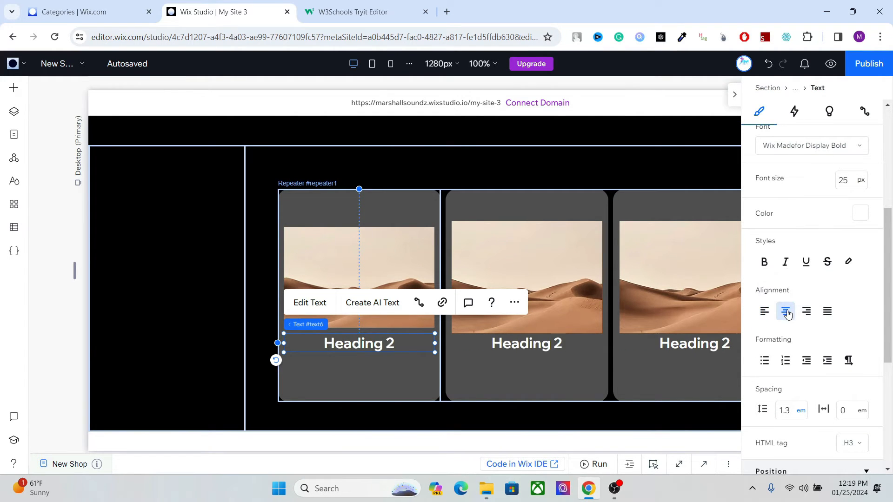
Step: Add a basic Add to Cart button to the first repeater item, centered below the heading
click(405, 376)
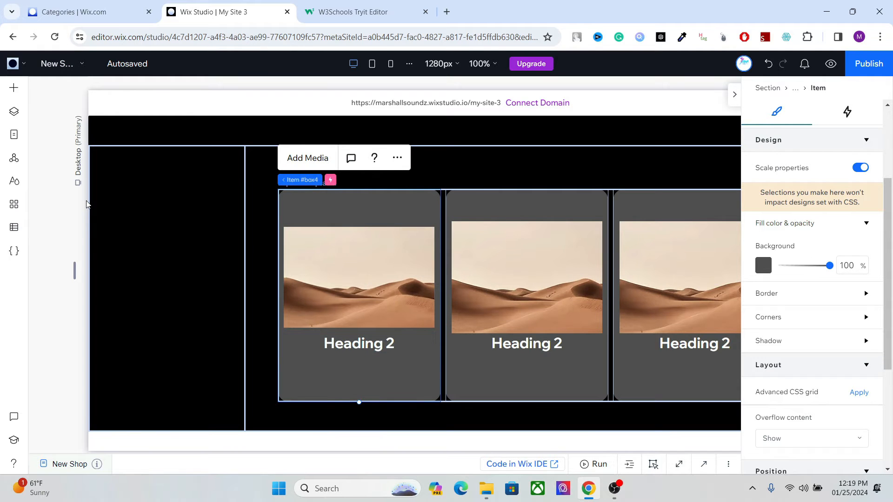
click(14, 91)
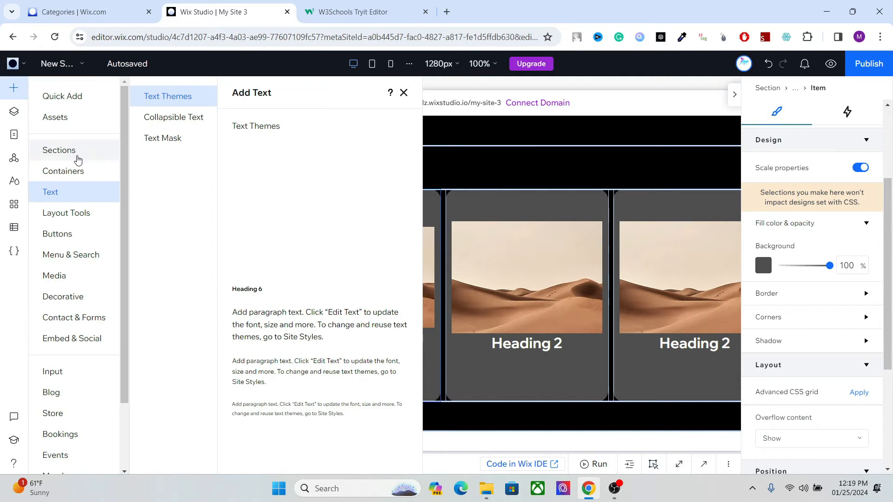
click(82, 236)
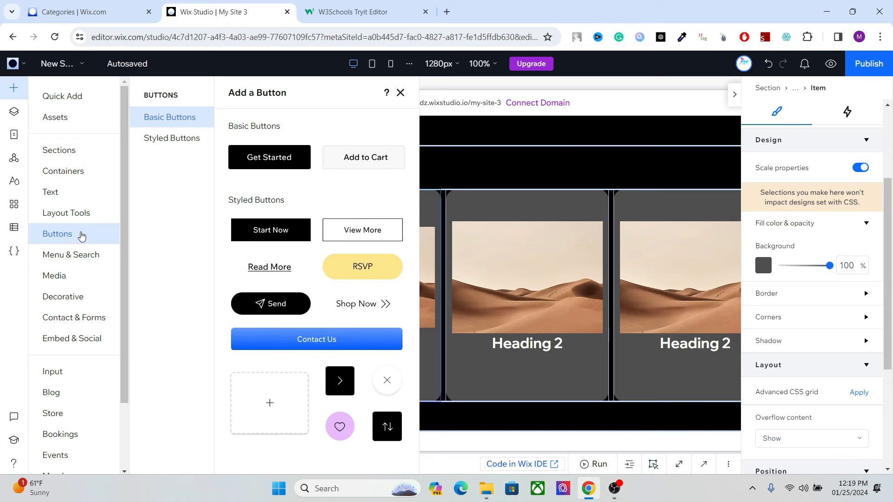
drag(370, 154, 369, 380)
click(361, 373)
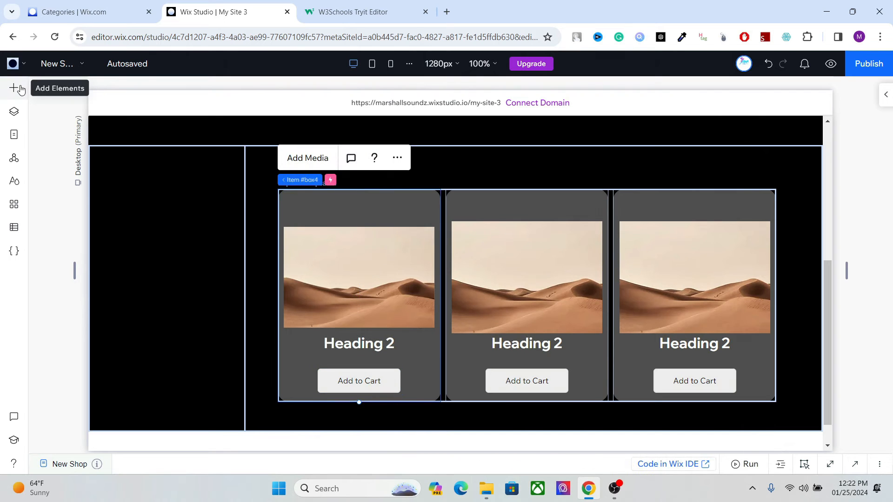
Step: Add a title text to the first repeater item, above its image
click(21, 89)
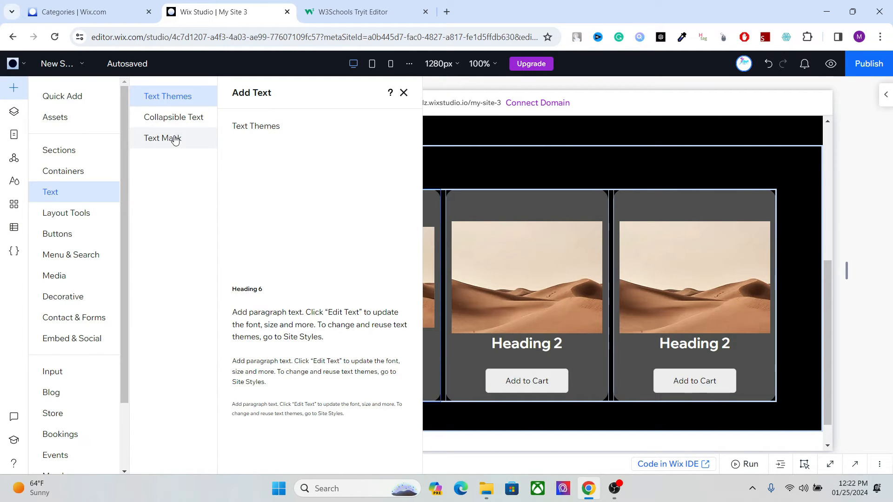
click(92, 100)
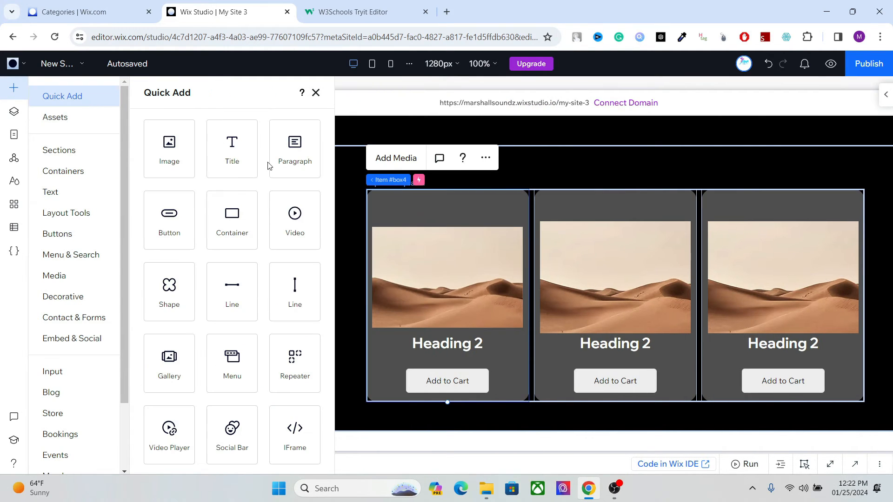
drag(293, 149, 348, 214)
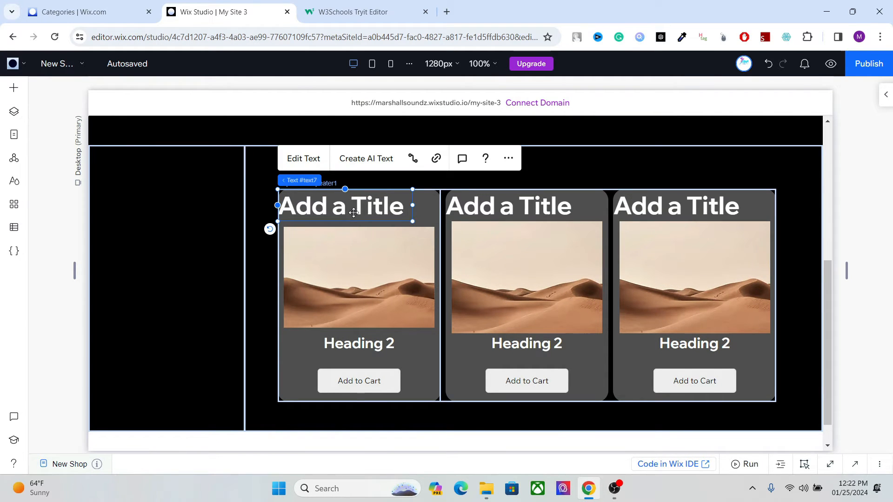
Step: Set the HTML tag of the title above the image to H5
click(879, 102)
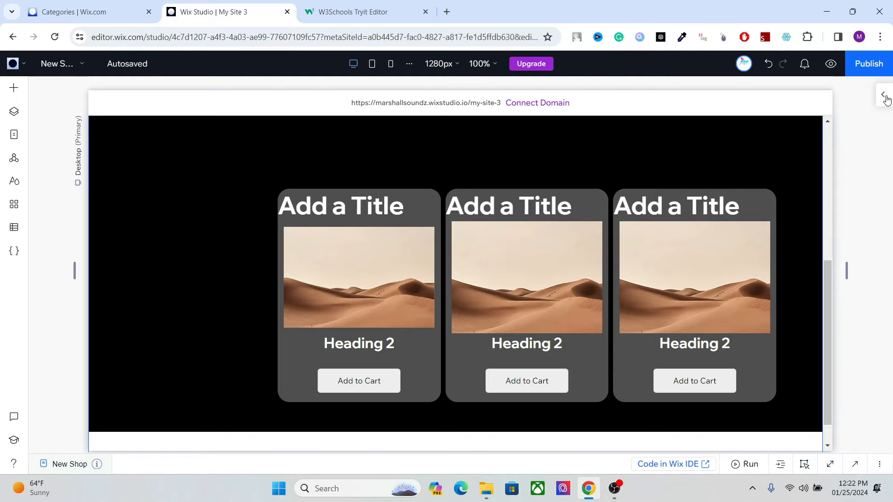
click(885, 95)
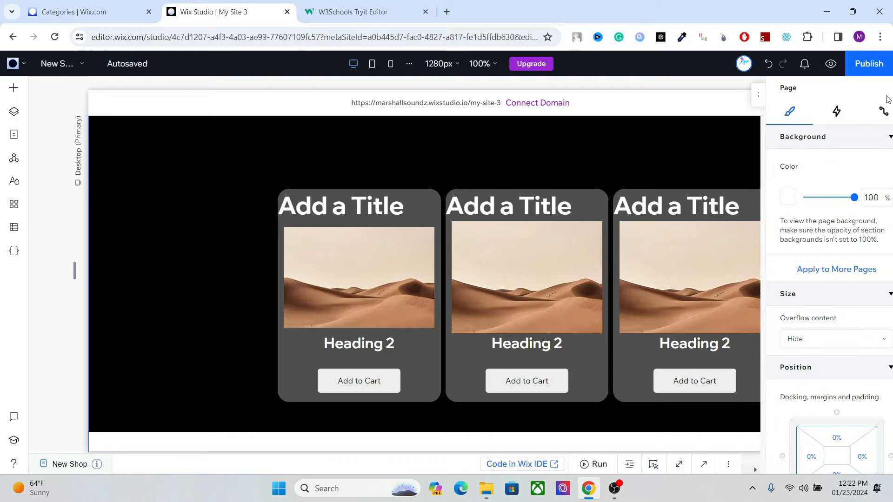
click(357, 203)
click(356, 203)
click(356, 204)
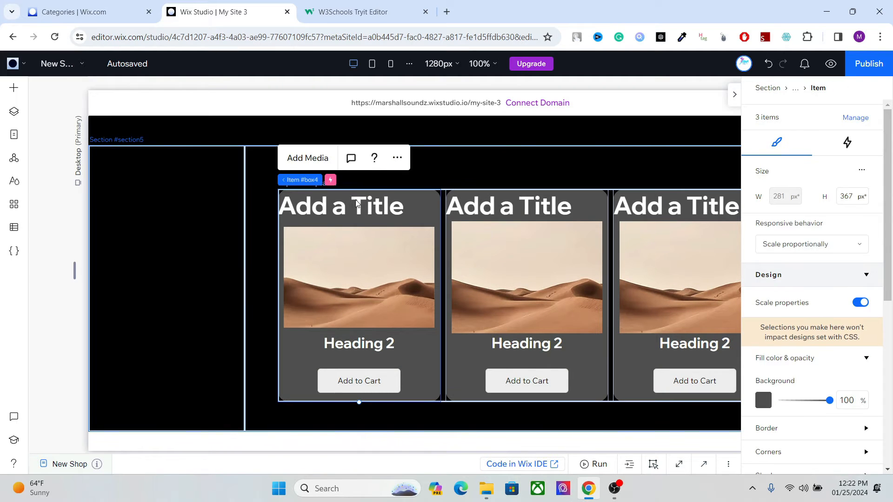
click(356, 203)
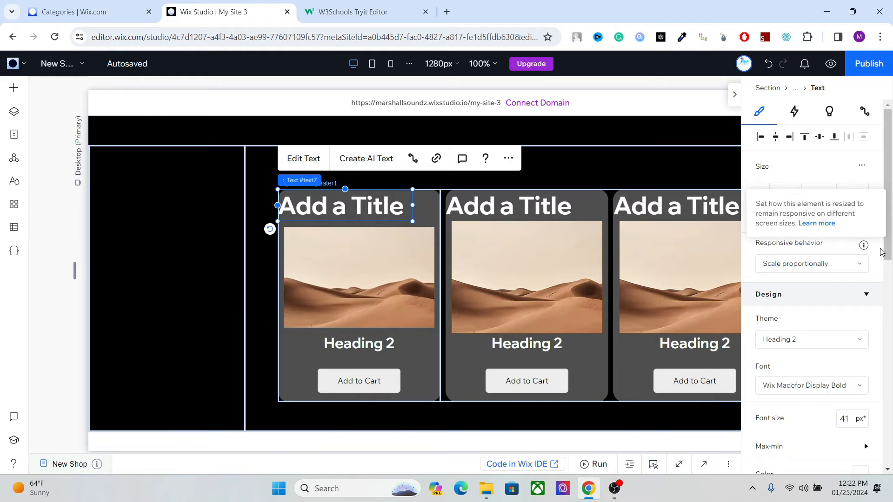
scroll(882, 252, down, 6)
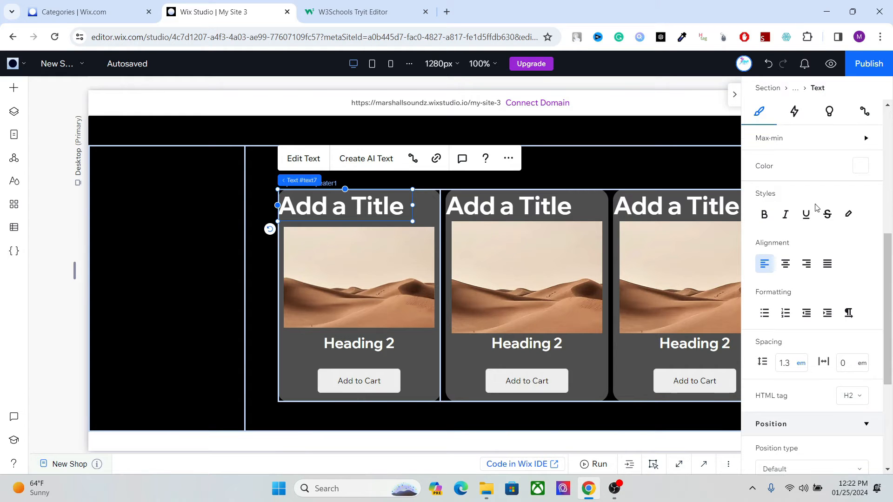
scroll(881, 318, up, 3)
scroll(885, 315, down, 4)
scroll(887, 314, down, 2)
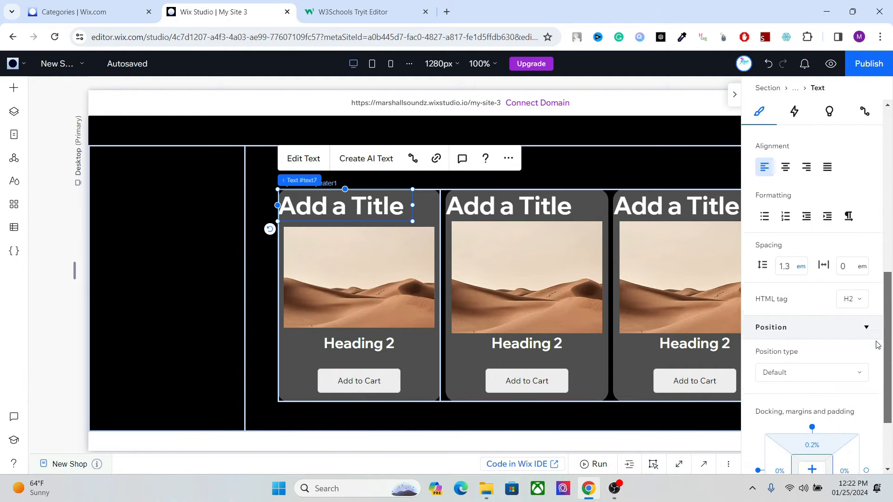
click(861, 300)
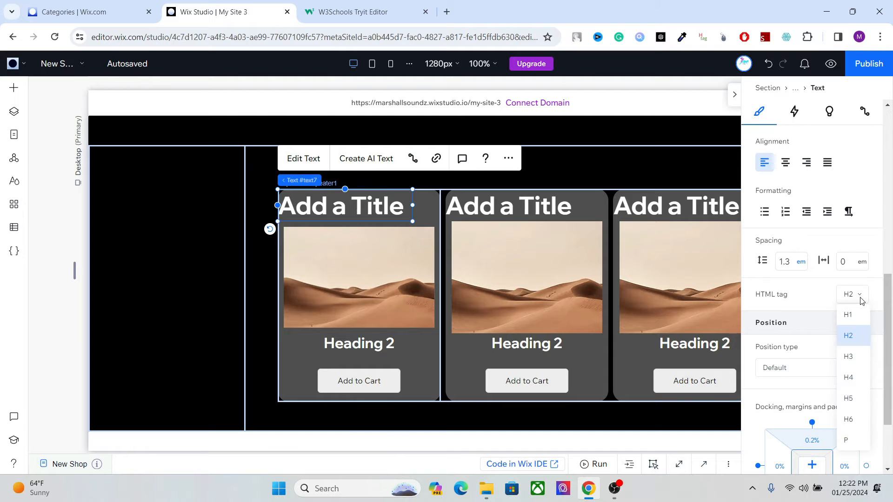
click(850, 399)
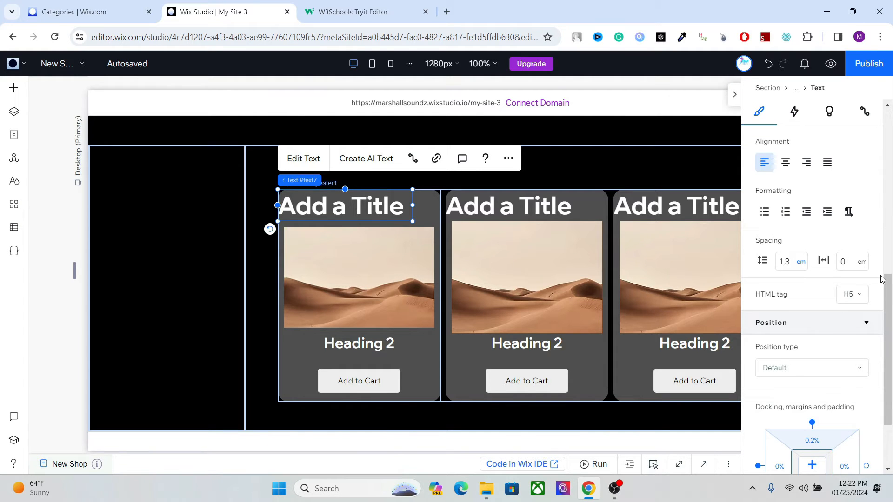
Step: Set the title's font size to 20 px and shrink its box to fit the text, aligned with the image's left edge
drag(889, 297, 886, 203)
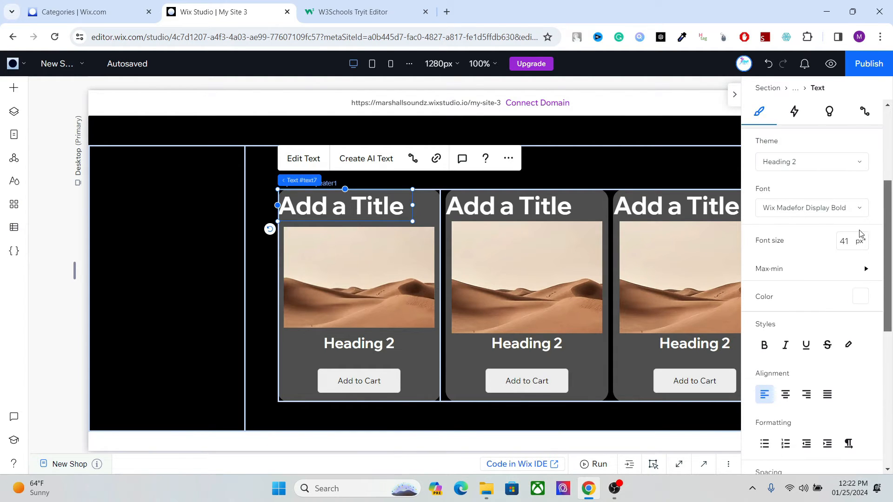
click(844, 242)
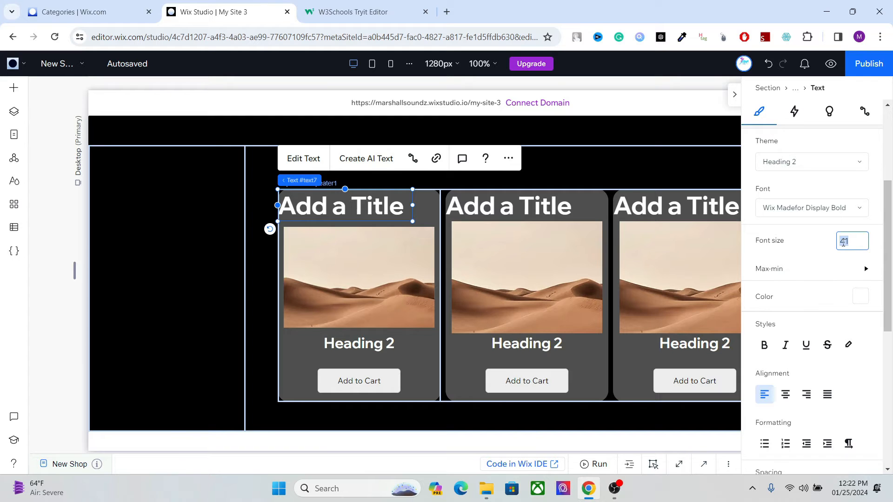
key(Return)
drag(412, 199, 332, 206)
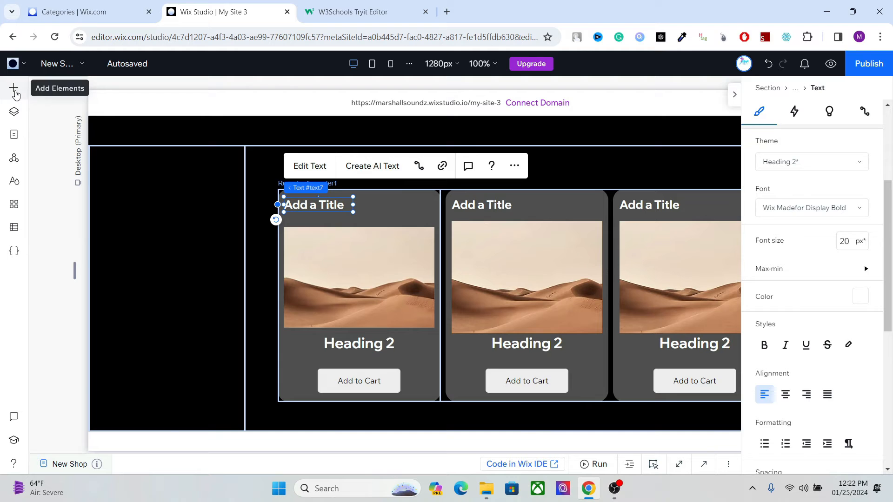
Step: Search the decorative vector art icons for "Lens" and add the black camera shutter icon to the page
click(14, 91)
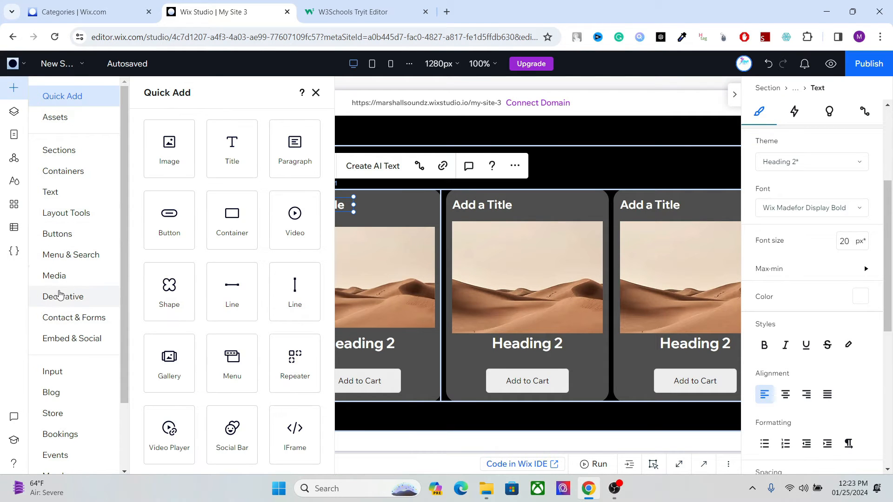
click(59, 299)
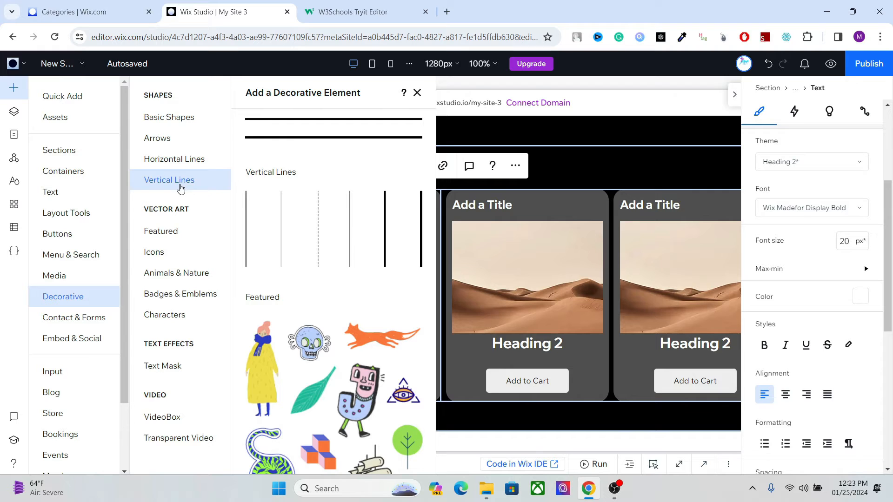
click(162, 255)
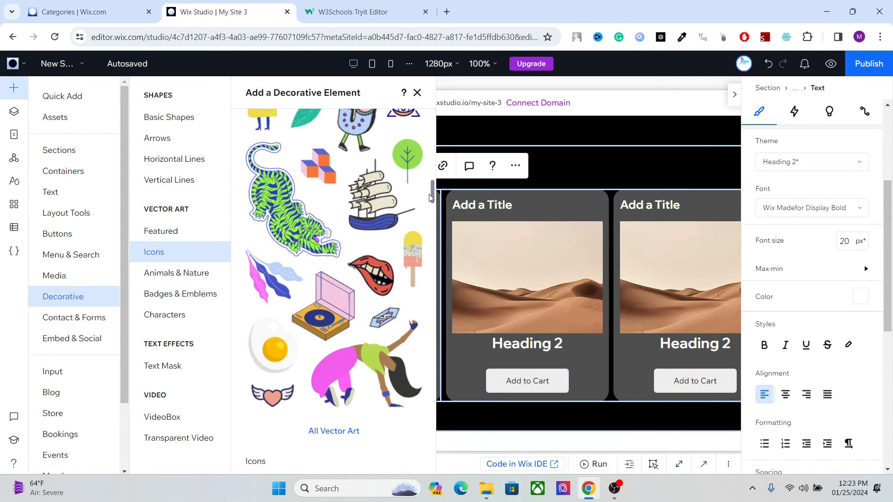
click(217, 252)
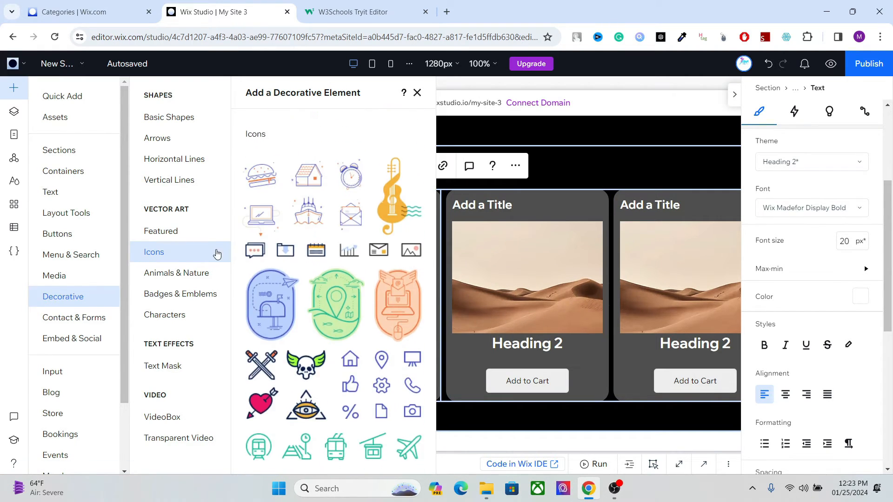
drag(431, 223, 430, 245)
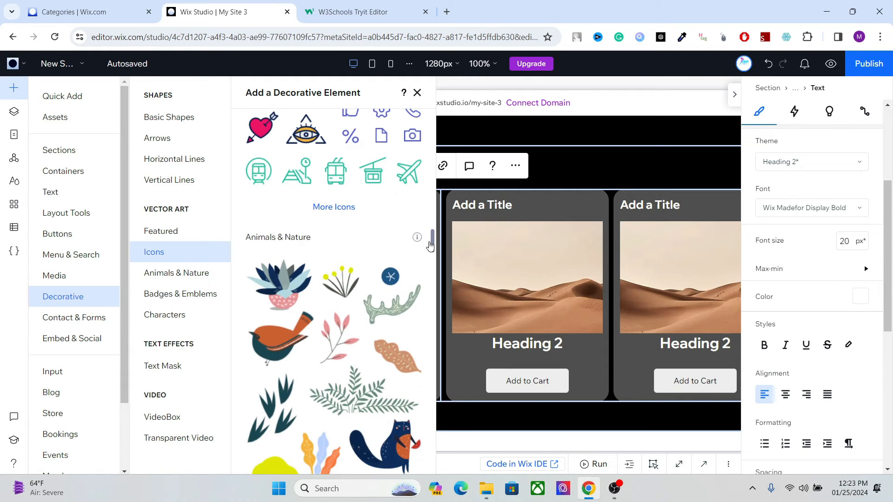
click(345, 211)
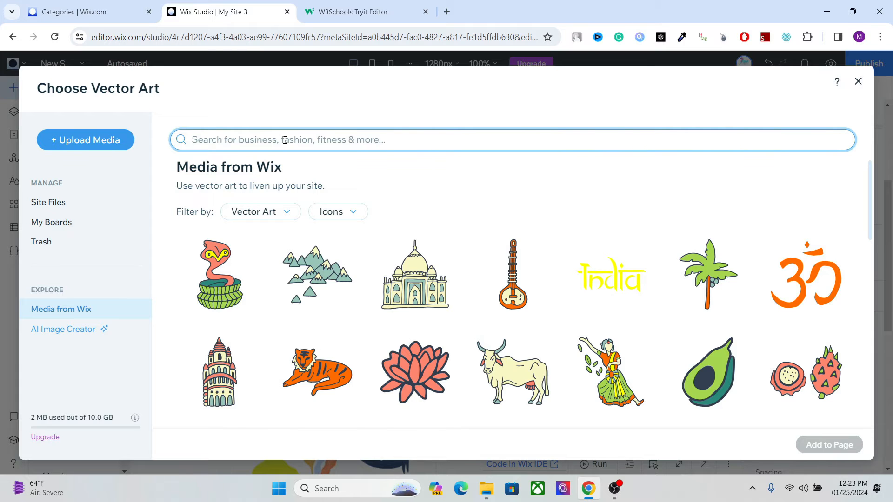
text(Lens)
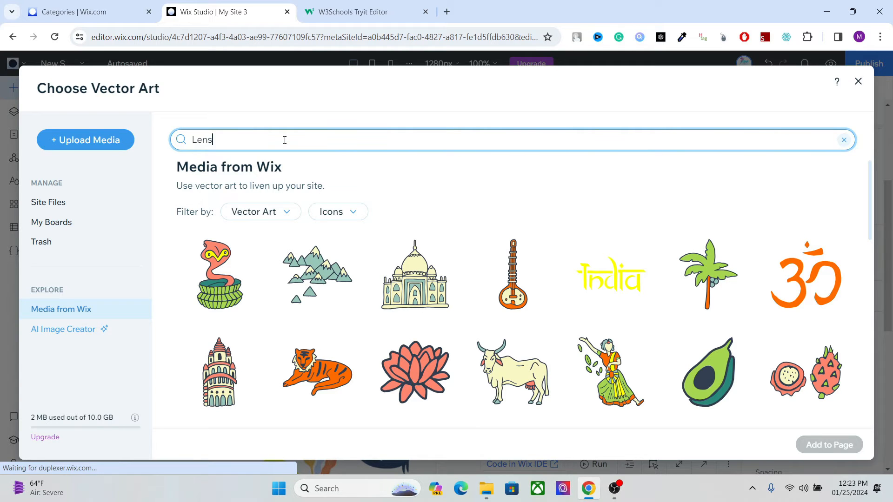
key(Return)
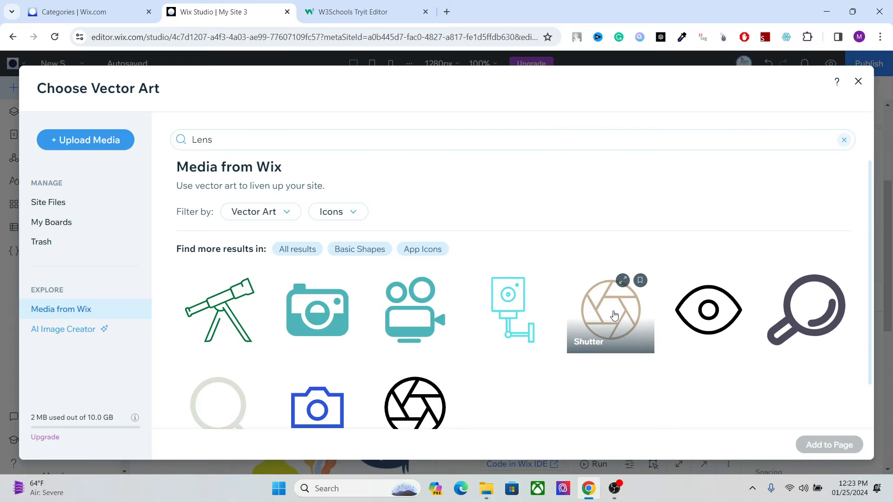
click(415, 408)
click(823, 446)
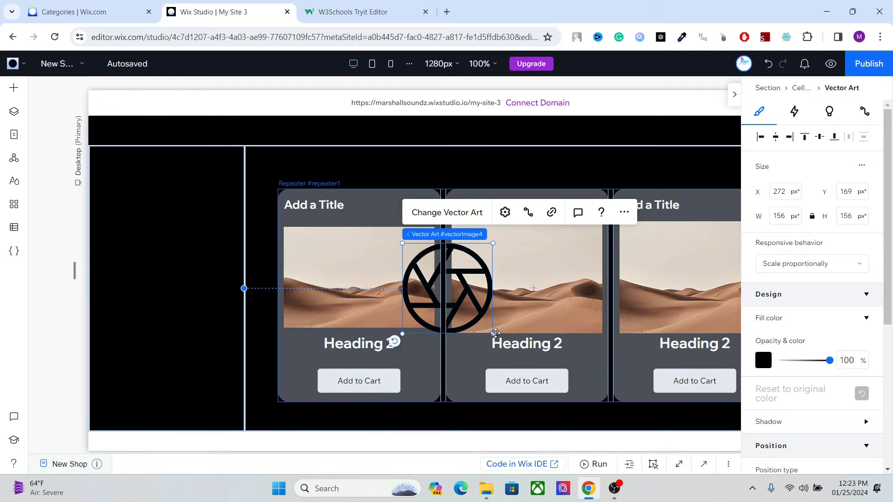
Step: Shrink the shutter icon to 48 × 48 px, place it in the first repeater item's upper-right corner, and fill it white
drag(492, 334, 421, 212)
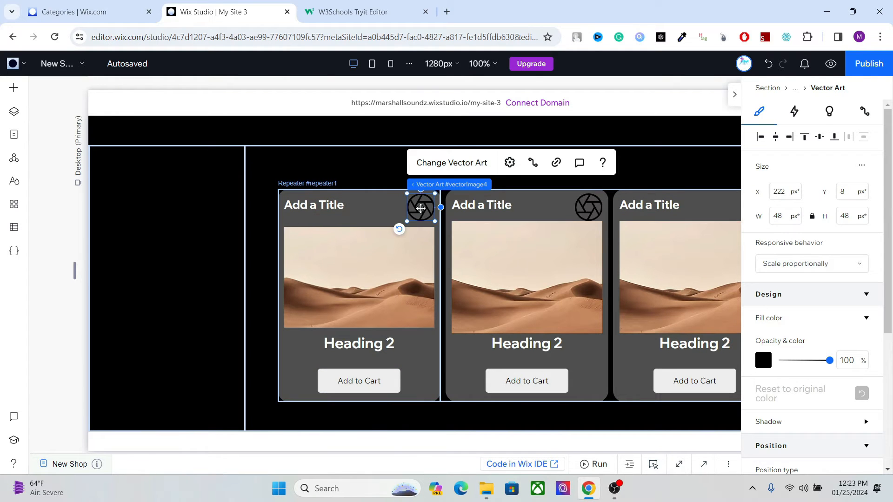
click(768, 368)
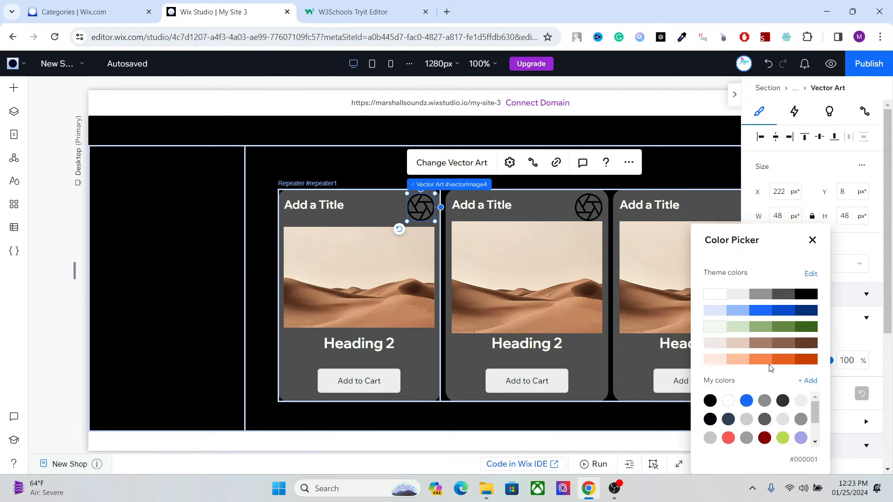
click(708, 296)
click(417, 261)
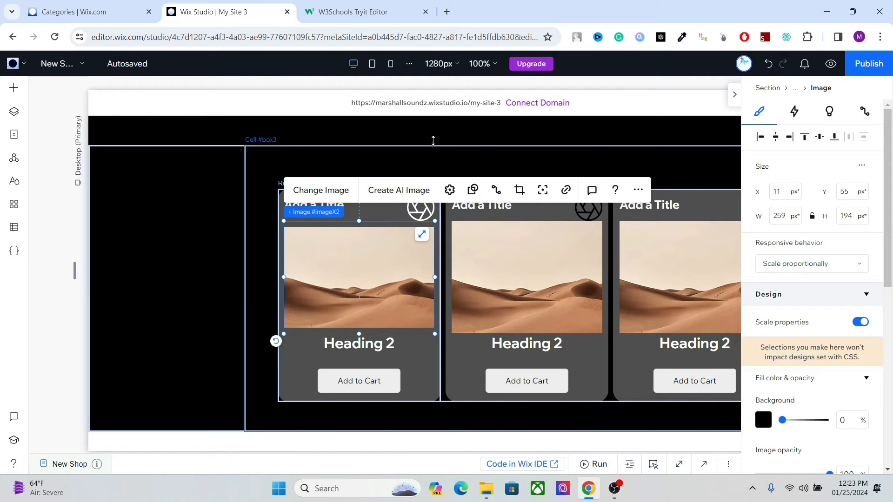
click(431, 154)
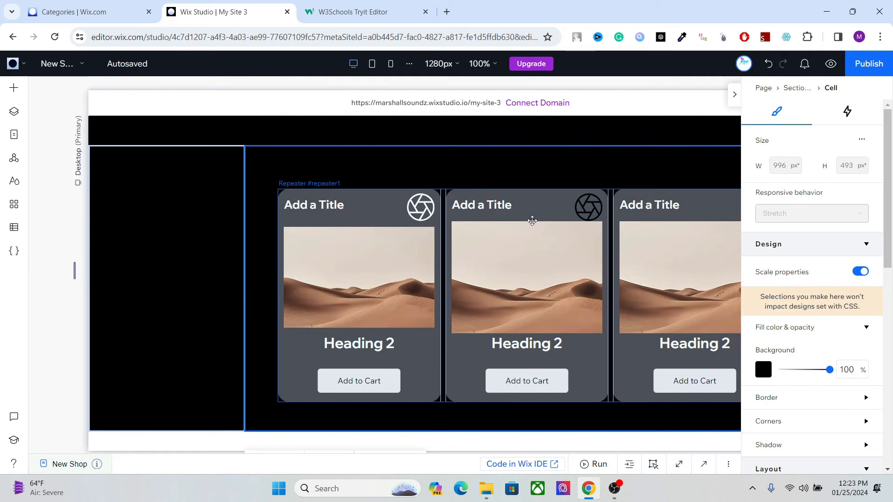
Step: Connect the first repeater item's image to the Stores/Products dataset with Main Media (Image) as its source
click(341, 207)
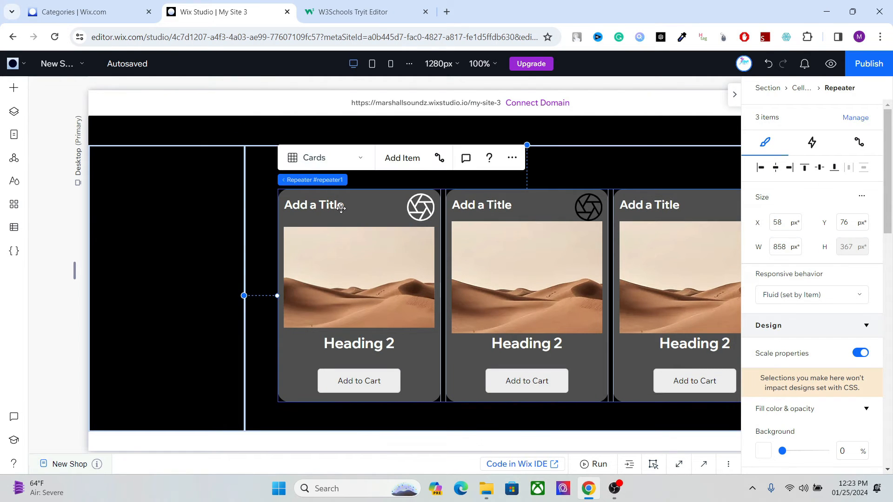
click(341, 277)
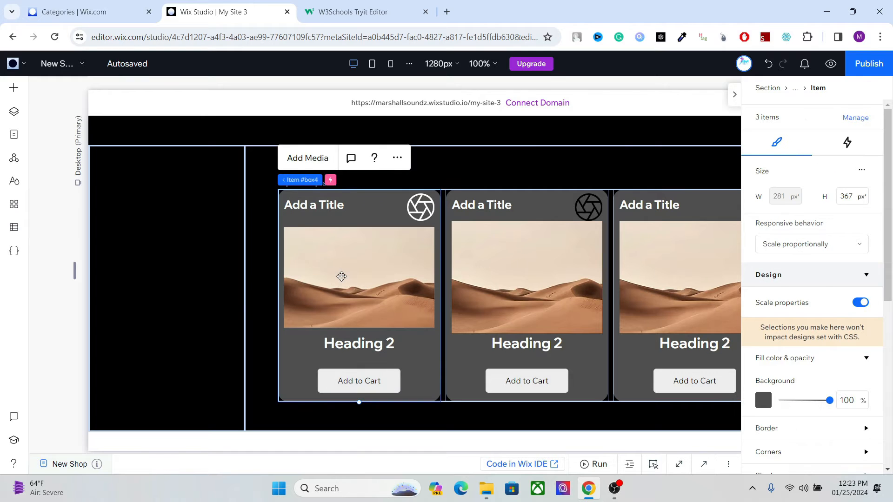
click(342, 276)
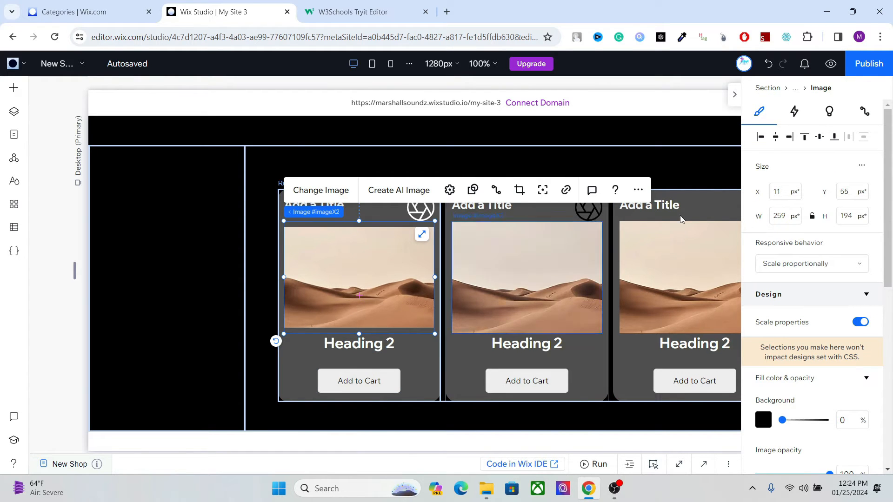
click(497, 194)
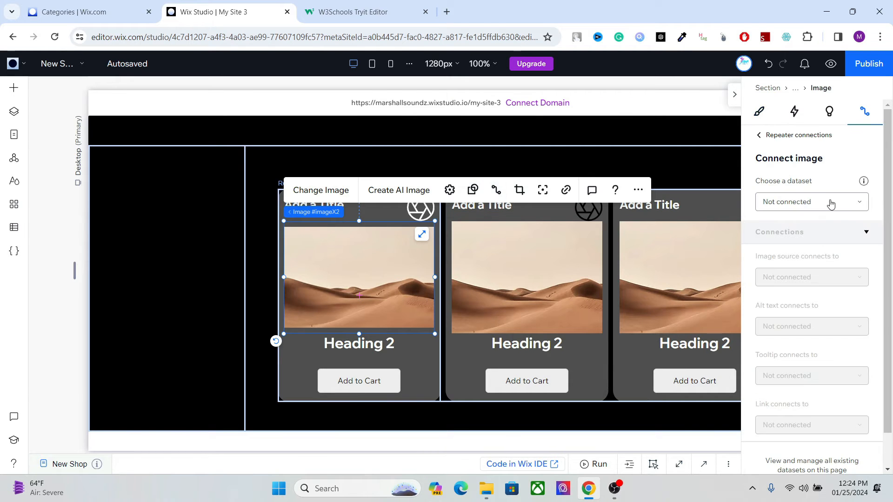
click(831, 204)
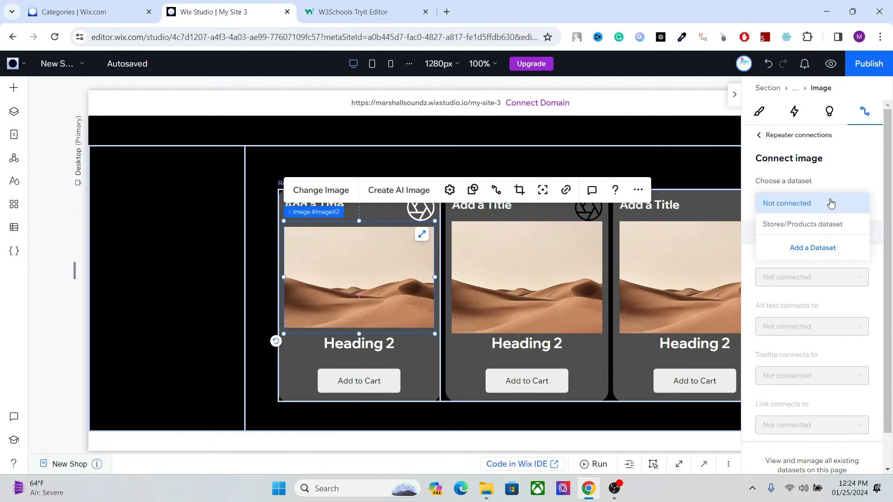
click(823, 225)
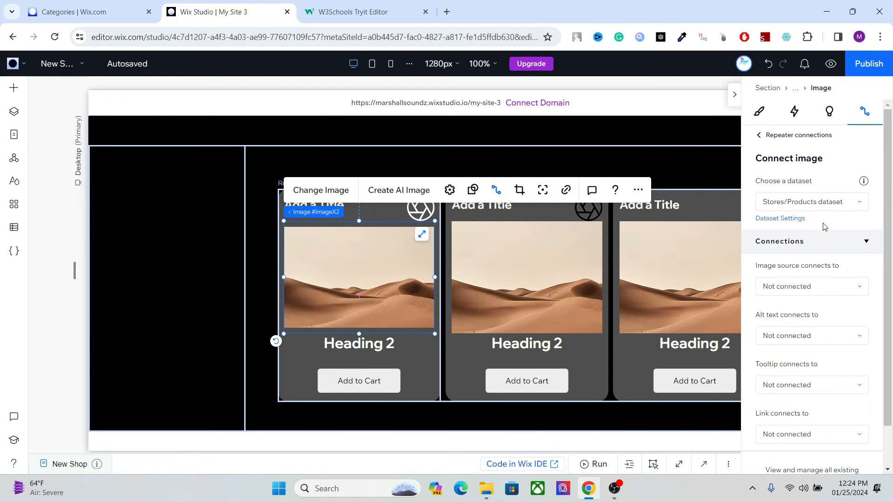
click(793, 284)
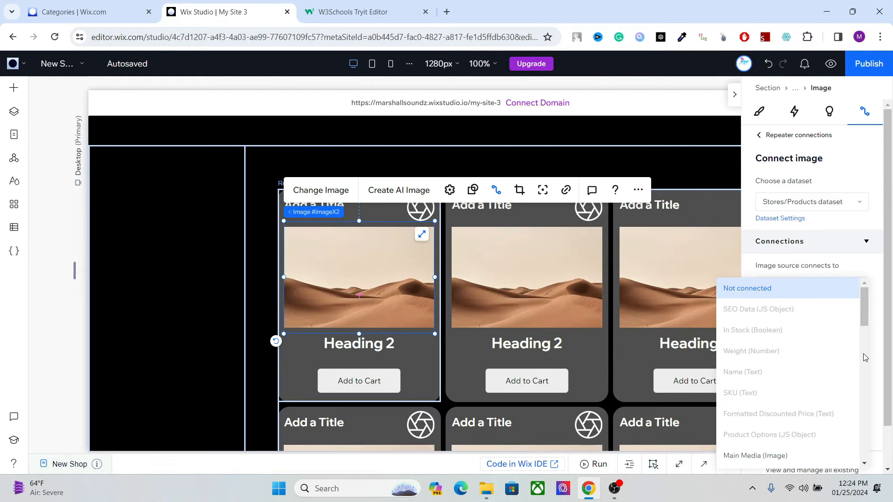
click(755, 456)
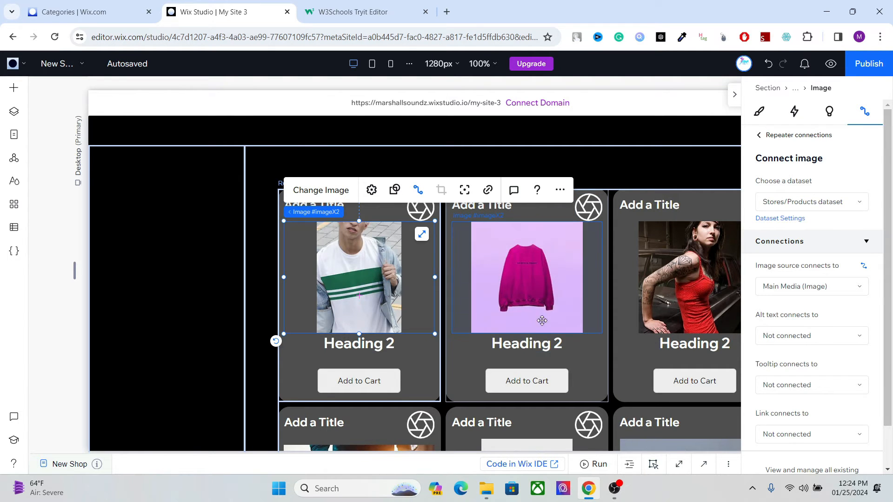
Step: Move the heading below the image slightly down and connect its text to the Name (Text) field
drag(527, 342, 528, 347)
click(377, 356)
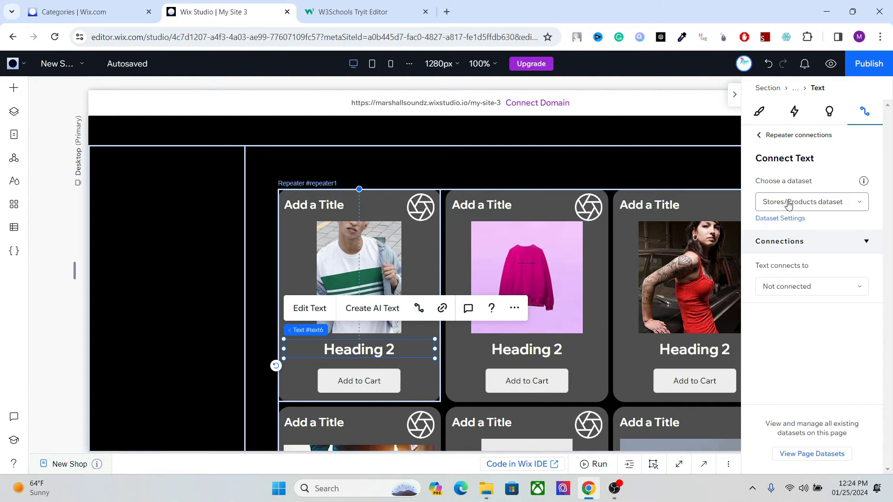
click(787, 286)
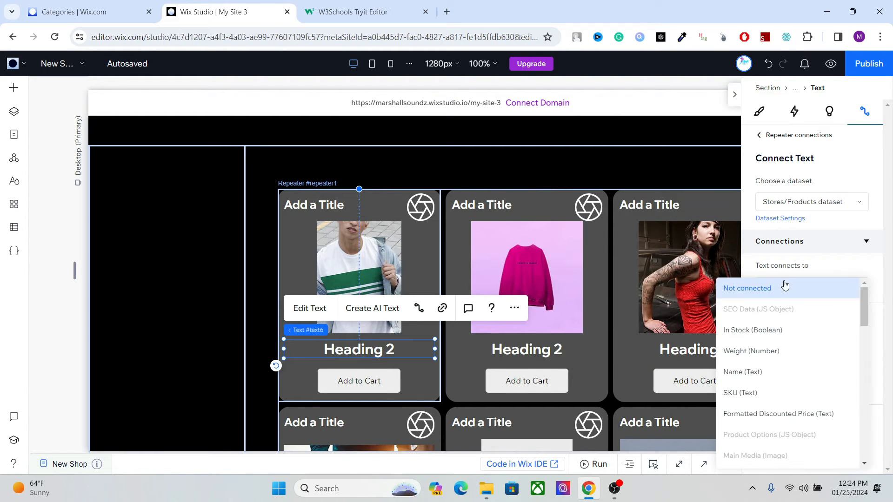
click(772, 373)
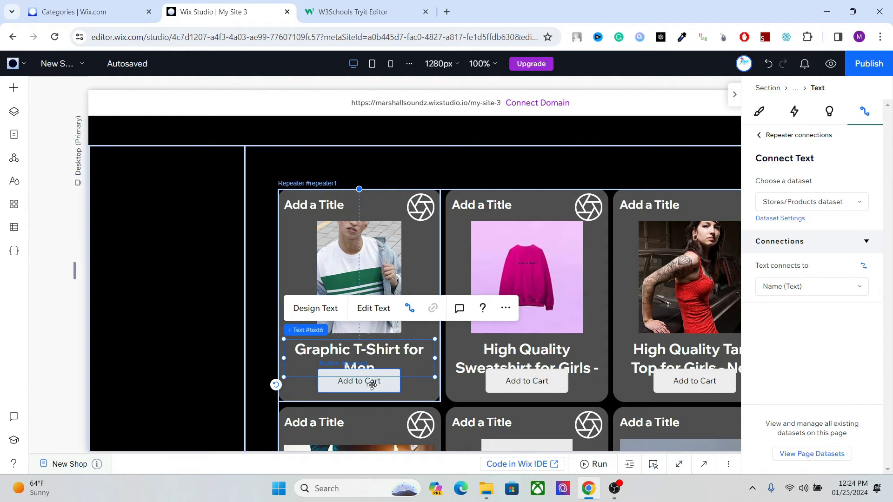
Step: Extend the first repeater item's height downward to make room for multi-line product names above the button
click(417, 395)
click(357, 404)
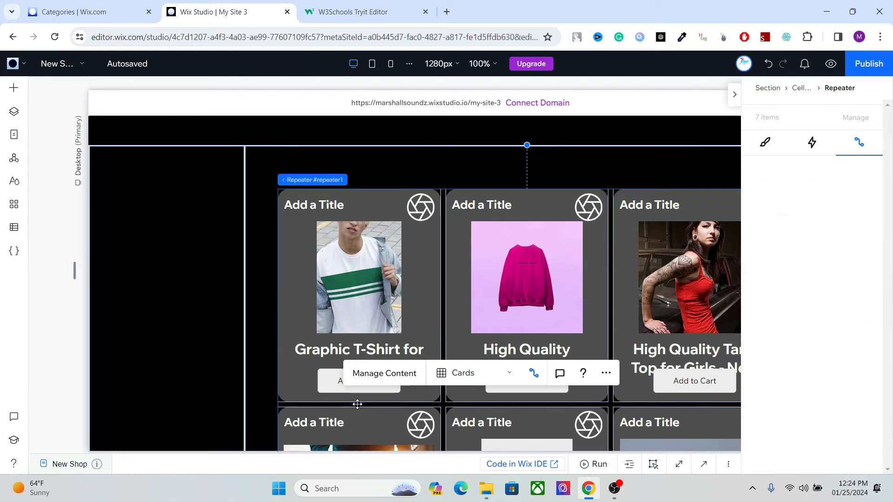
click(423, 300)
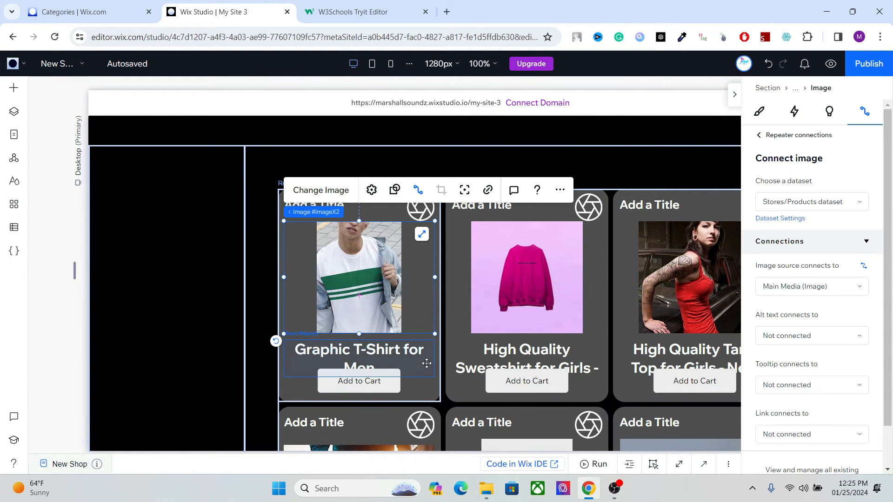
click(423, 384)
drag(361, 403, 359, 450)
Step: Move the Add to Cart button down clear of the product name and connect its click action to Add to cart
click(362, 384)
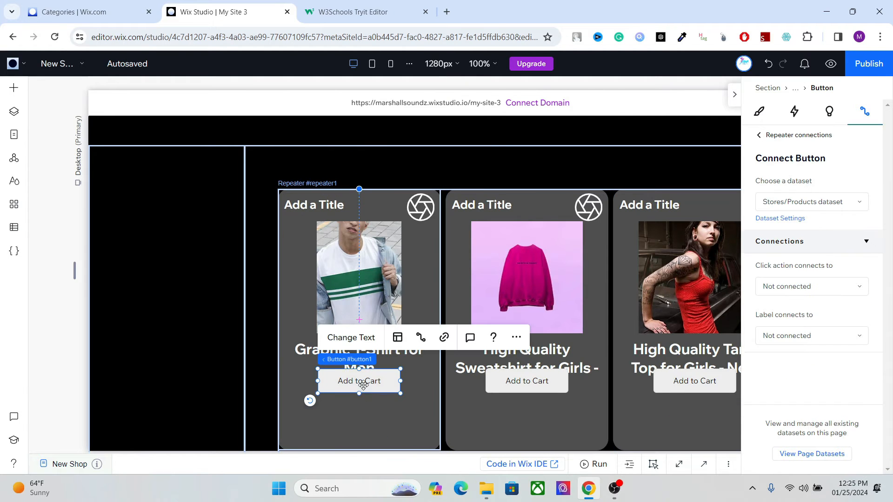
drag(363, 384, 361, 417)
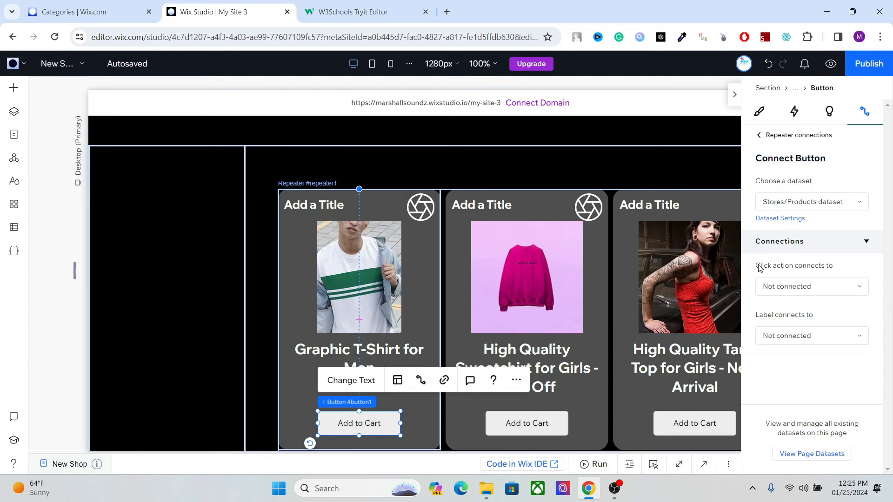
click(768, 285)
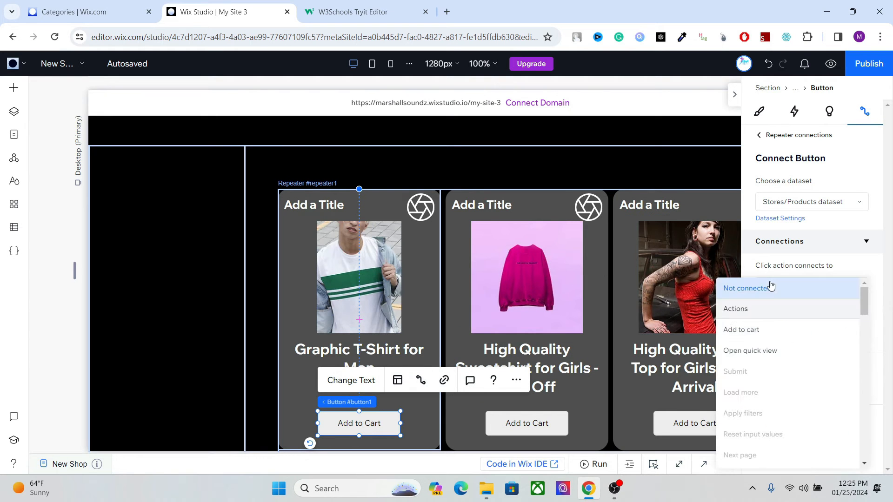
click(766, 330)
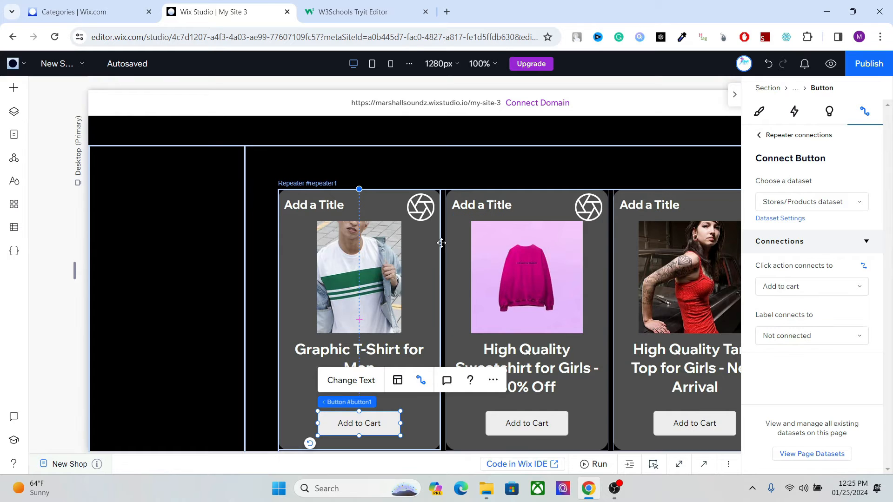
Step: Connect the title above the product image to the Formatted Discounted Price (Text) field and dismiss the driver notification
click(309, 200)
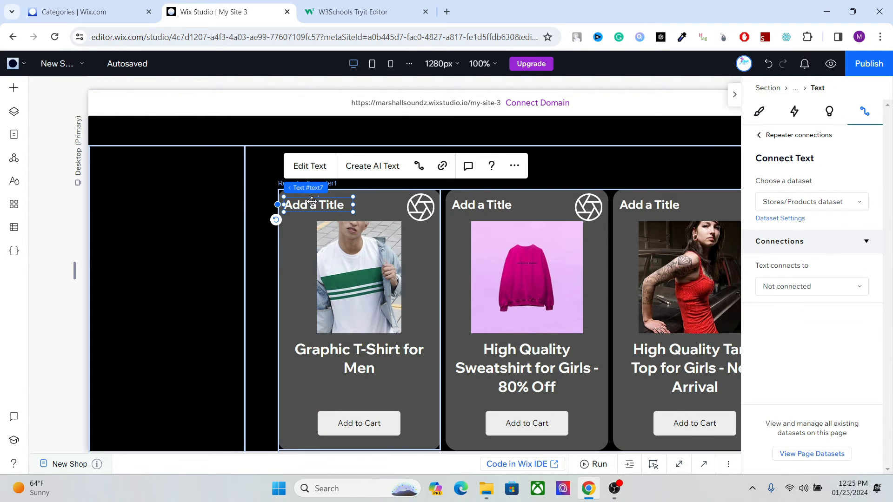
click(797, 287)
mouse_move(863, 318)
mouse_down()
mouse_move(860, 350)
mouse_move(867, 314)
mouse_up()
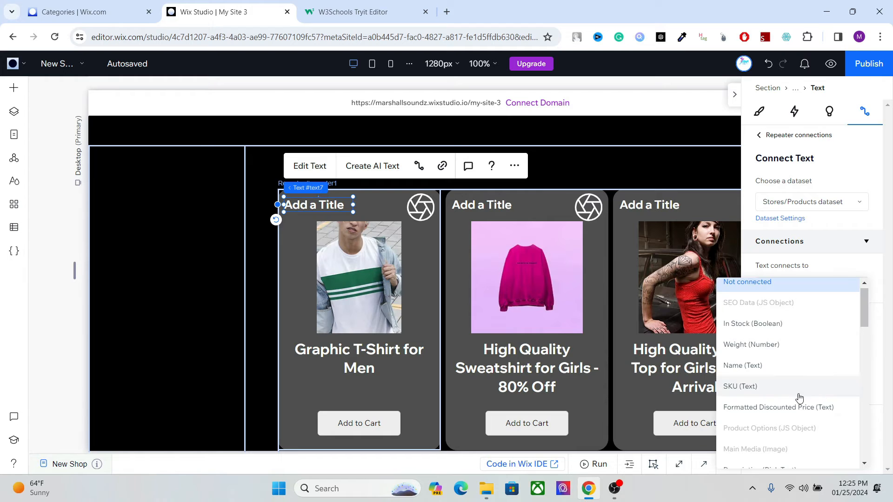
click(784, 408)
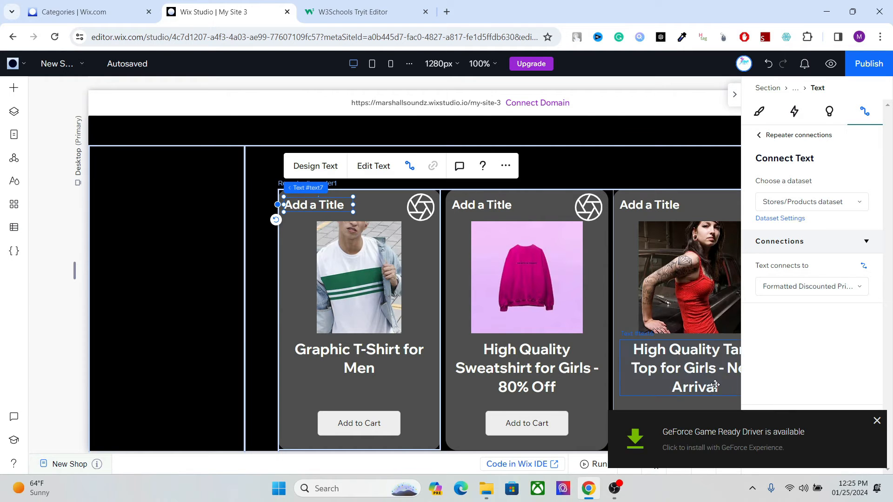
click(877, 421)
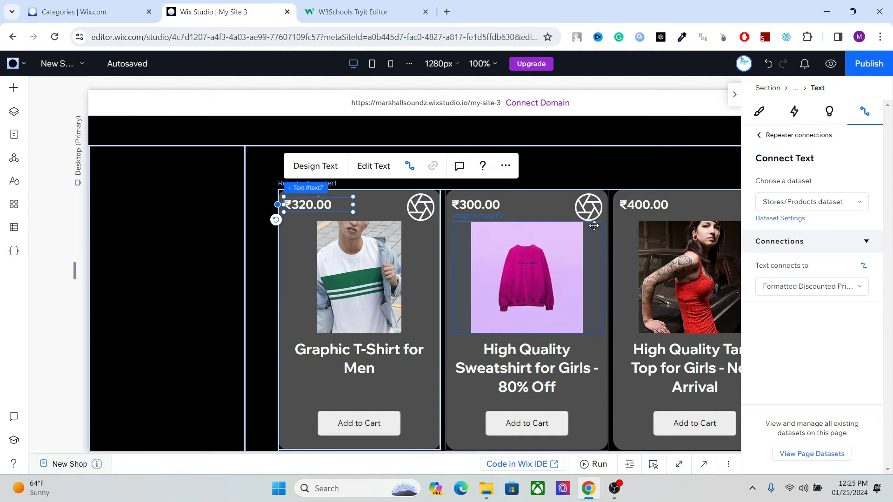
Step: Connect the link of the vector art icon on the Graphic T-Shirt card to Open quick view
click(412, 207)
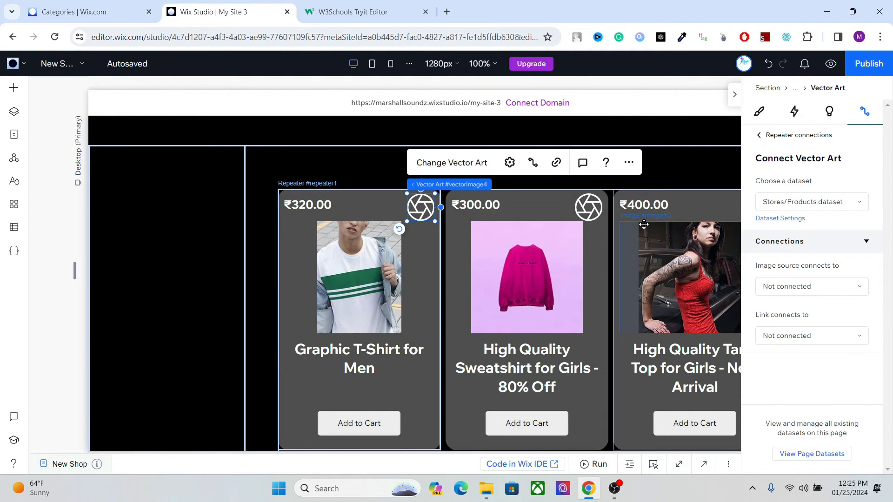
click(832, 287)
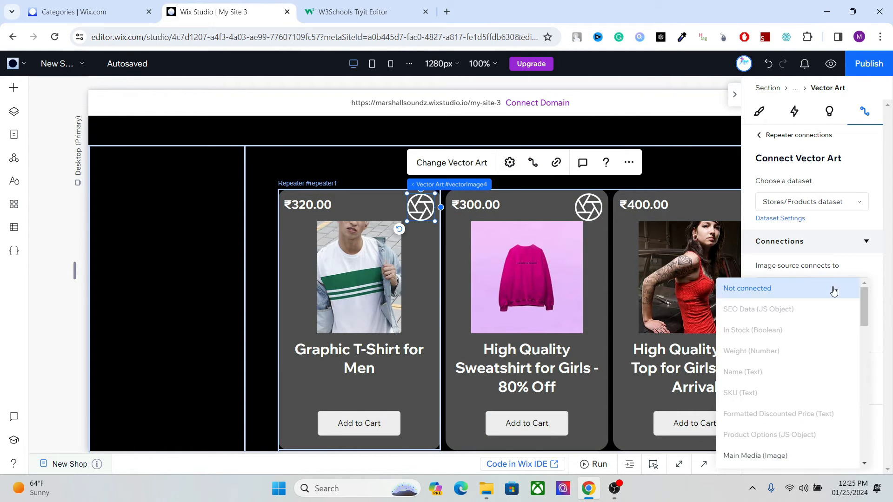
click(872, 262)
click(831, 337)
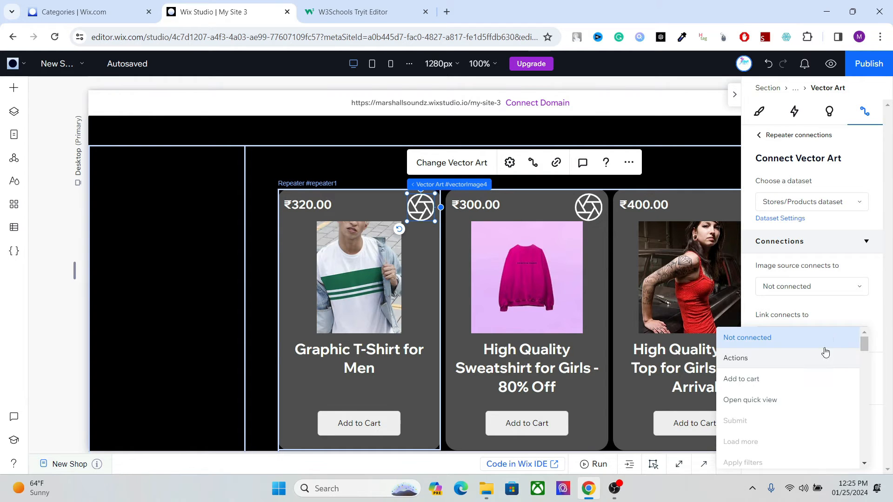
click(771, 401)
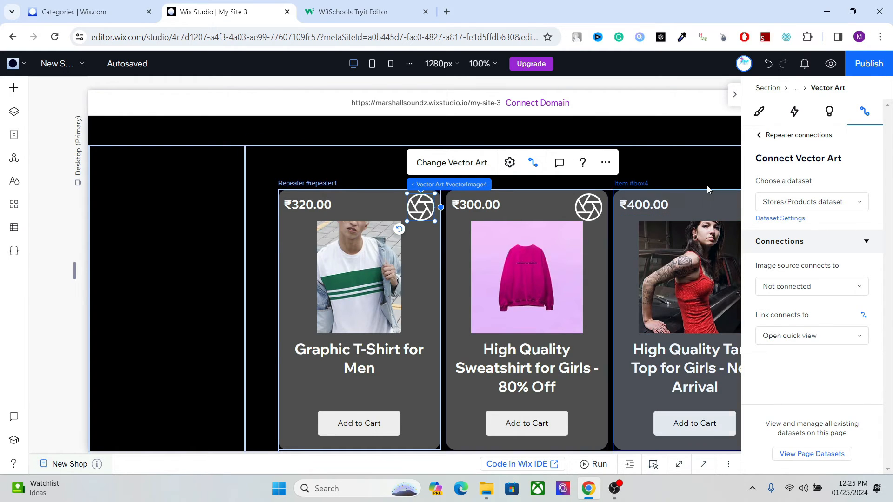
Step: Publish the site and dismiss the publishing confirmation
click(863, 65)
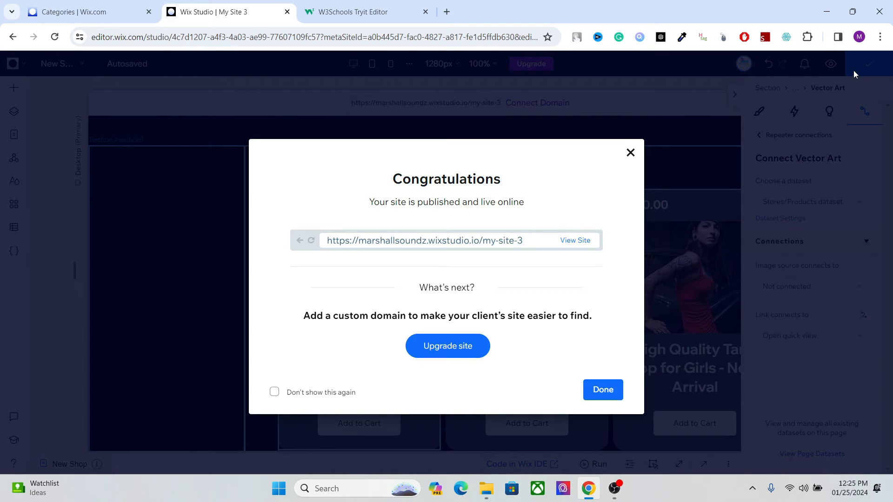
click(630, 153)
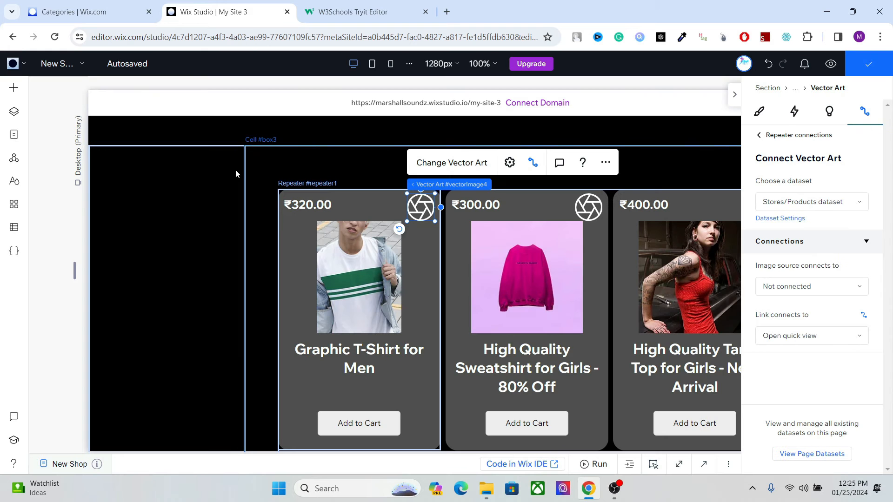
Step: Add the New Shop main page to the horizontal menu in the site header
click(18, 134)
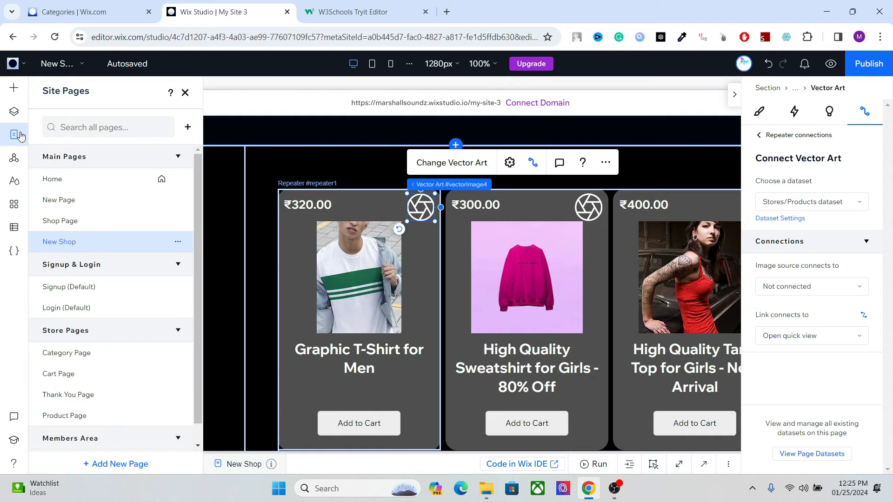
click(734, 95)
drag(827, 240, 827, 166)
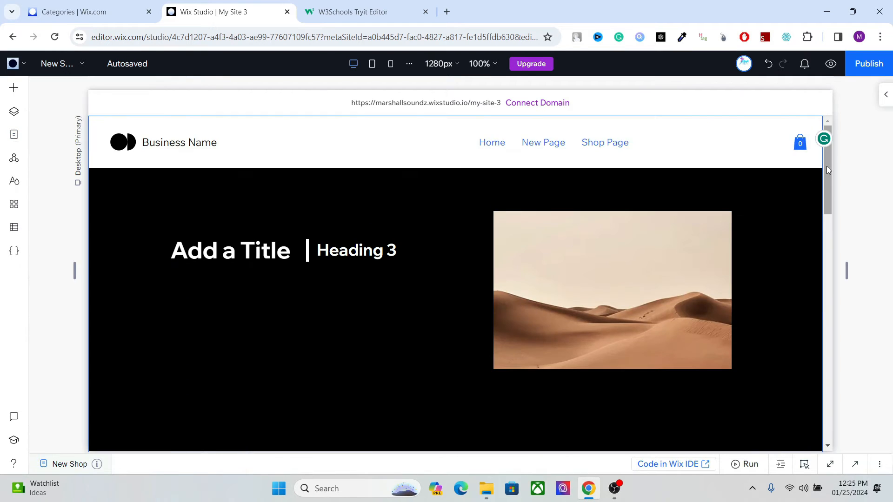
click(614, 149)
click(614, 148)
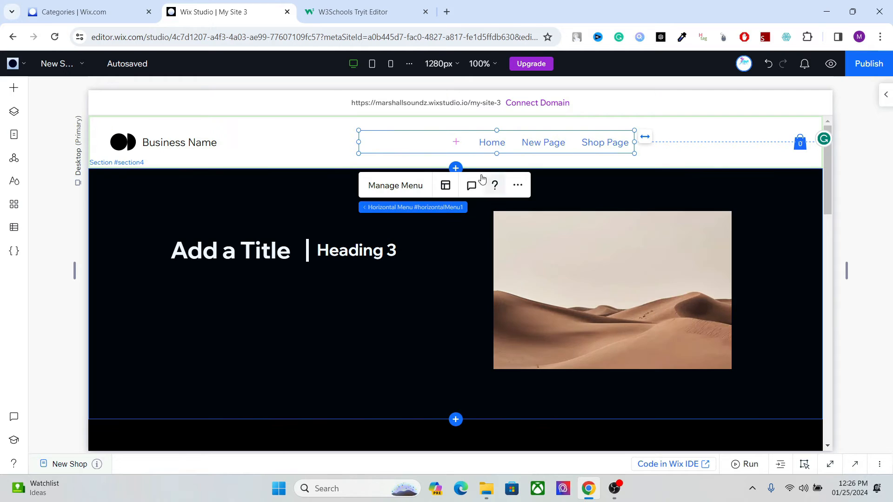
click(411, 188)
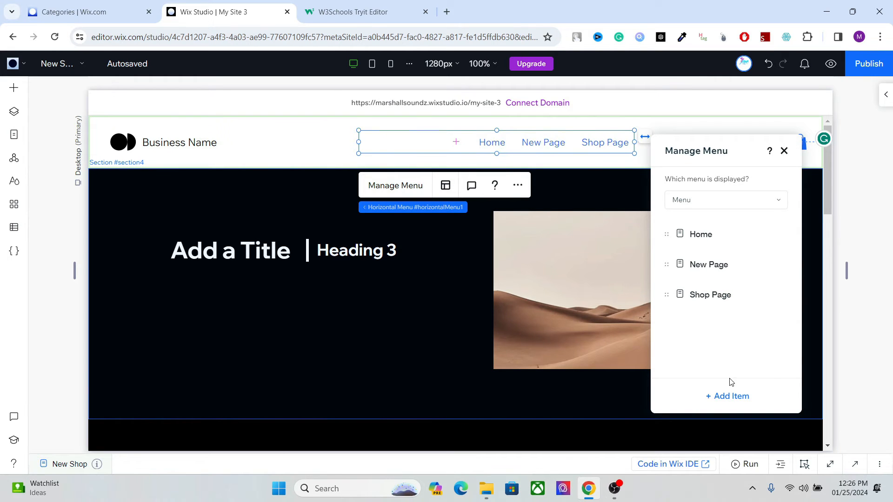
click(727, 398)
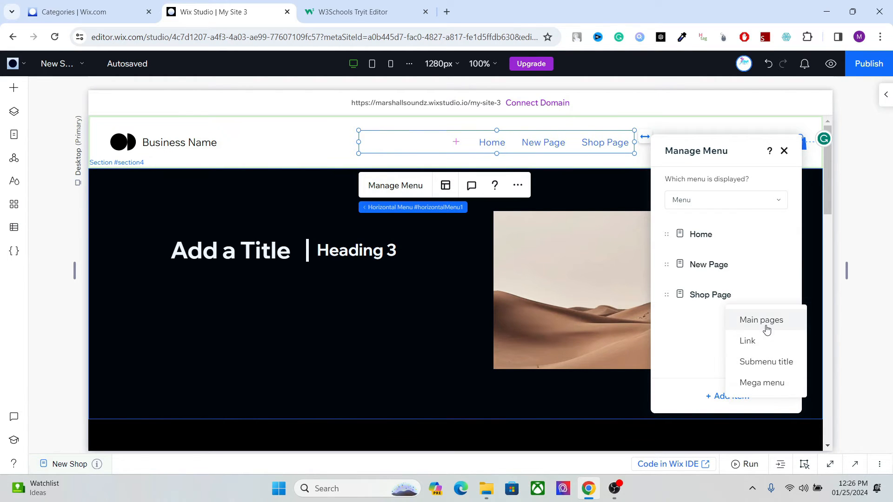
click(741, 321)
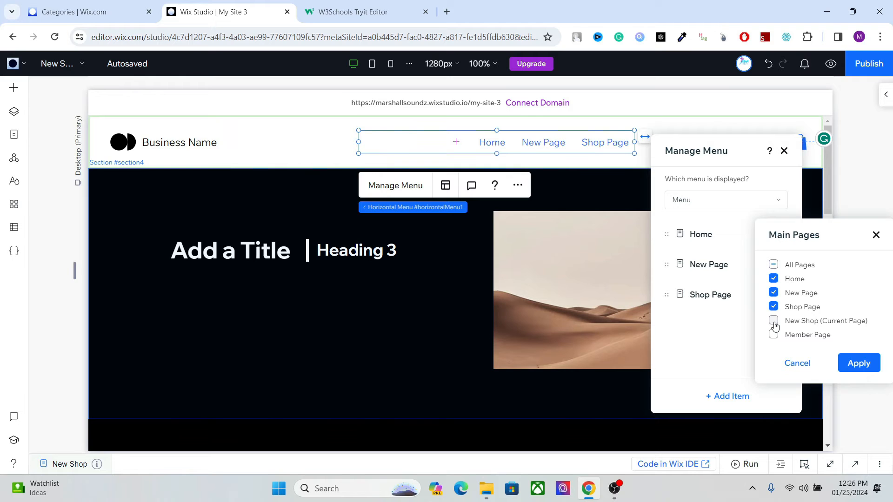
click(858, 363)
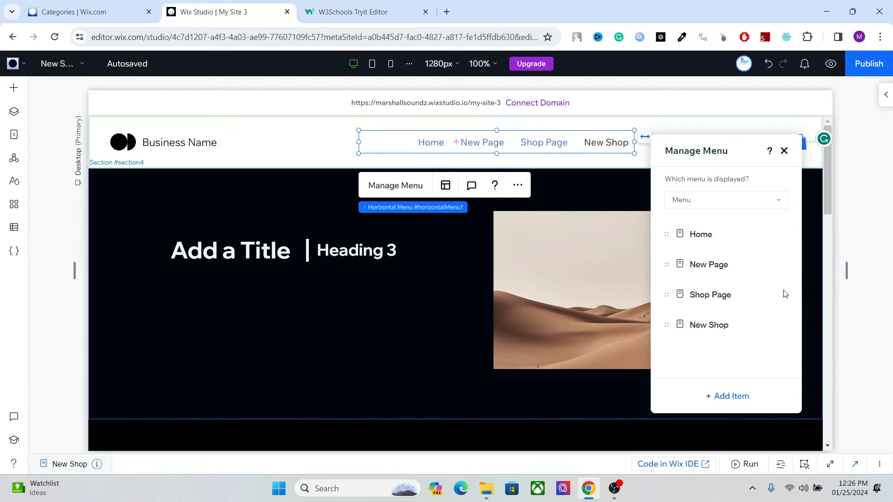
Step: Publish the site with the updated menu and view the New Shop page on the live site
click(867, 58)
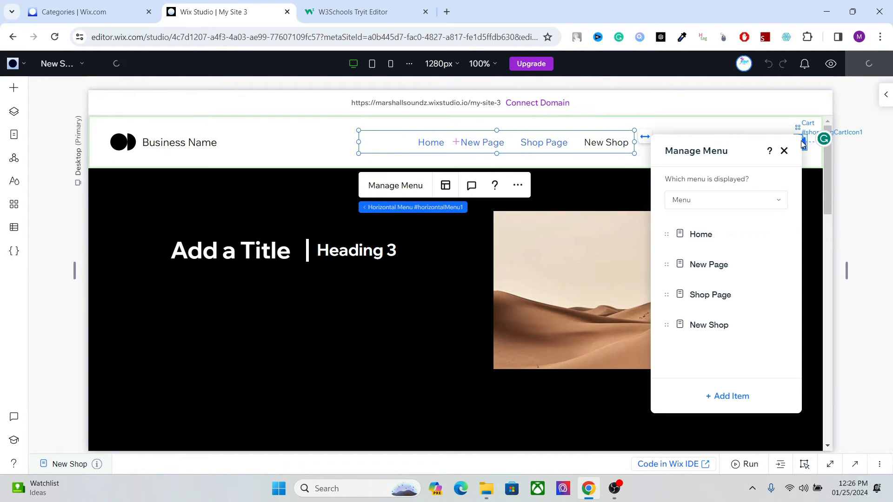
click(784, 151)
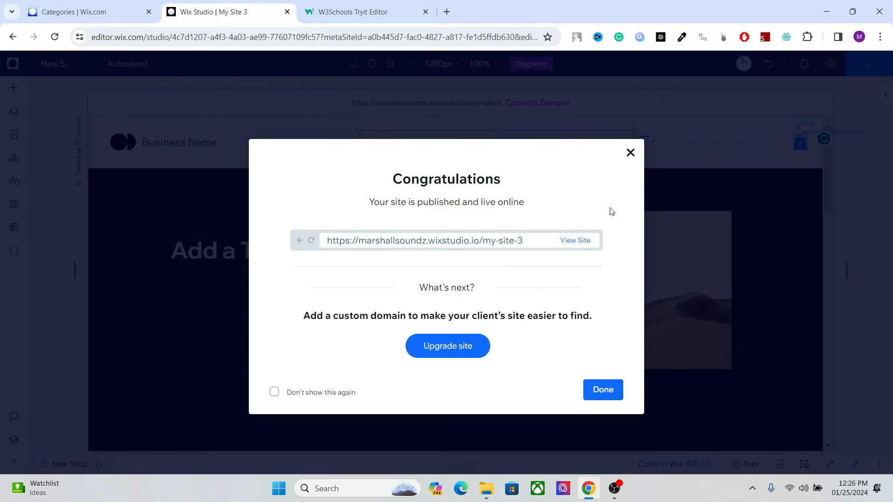
click(575, 241)
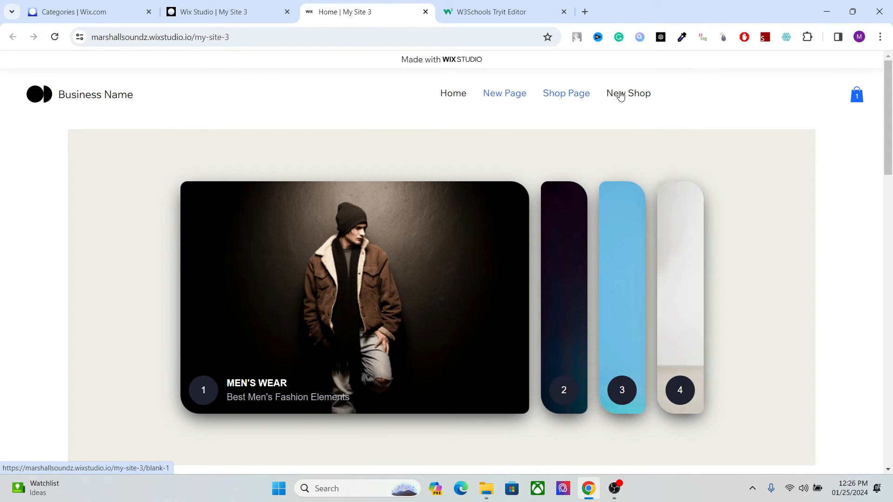
click(620, 95)
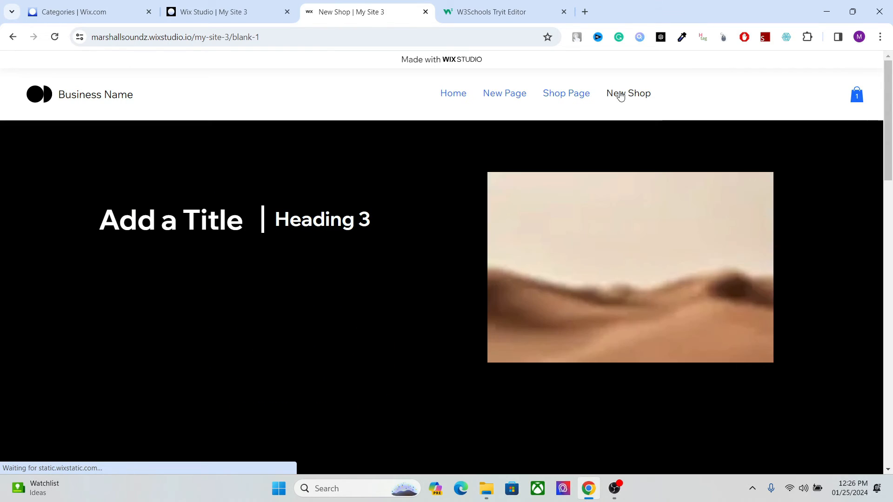
Step: Add the High Quality Tank Top for Girls to the cart from its product card and close the cart
scroll(860, 144, down, 8)
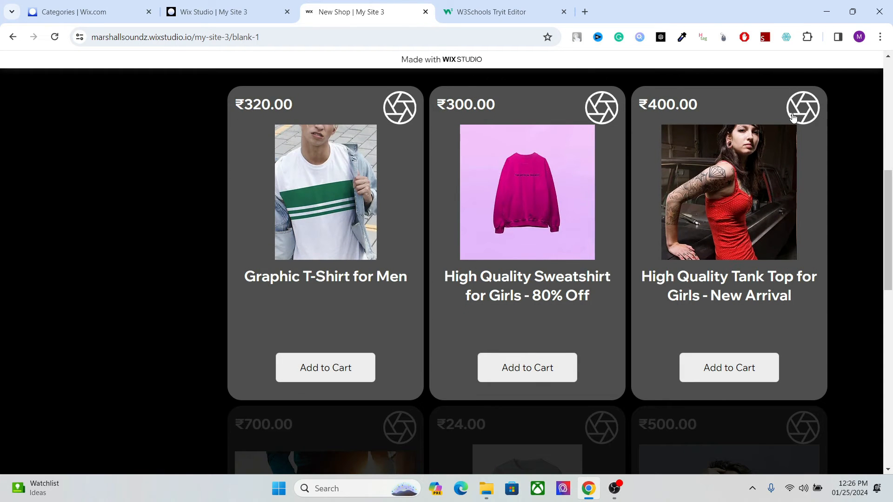
click(729, 367)
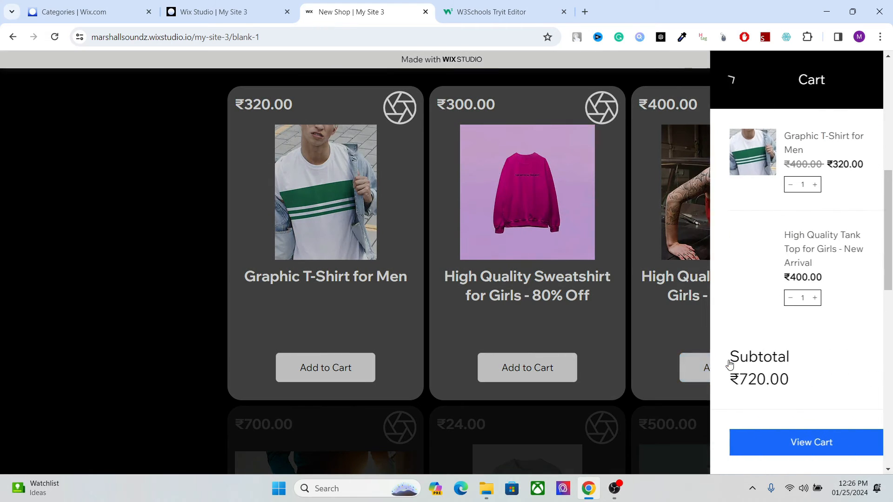
click(704, 84)
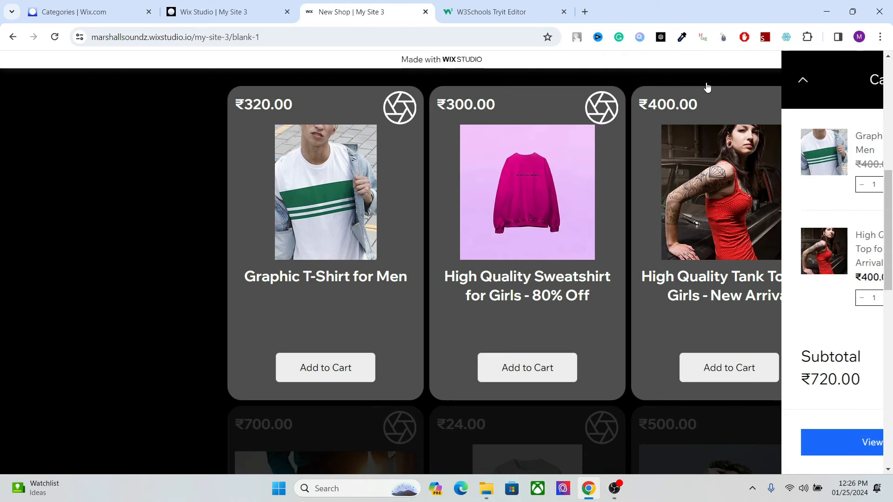
Step: Check the quick view of the High Quality Tank Top through its card icon, and close it
click(791, 100)
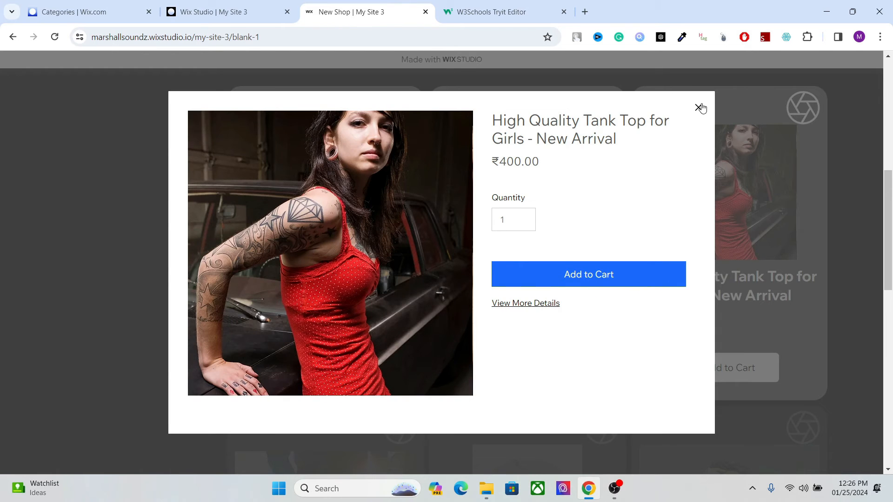
click(699, 107)
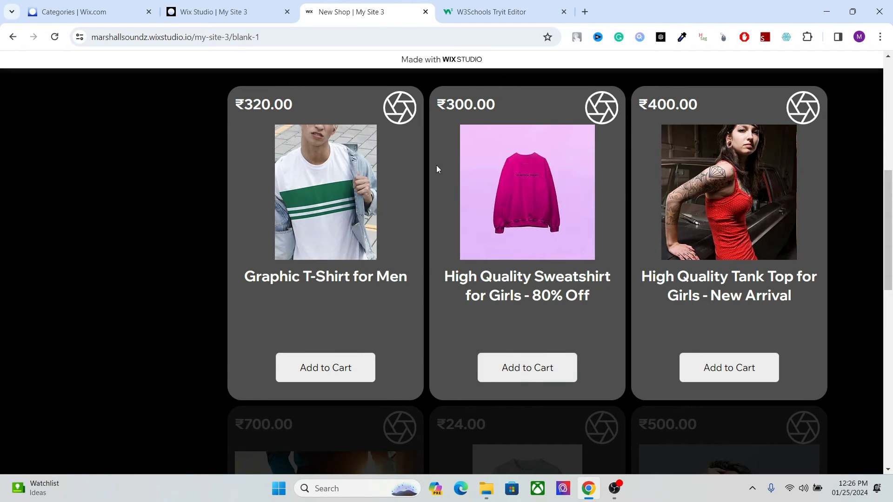
drag(885, 218, 886, 70)
scroll(851, 175, down, 1)
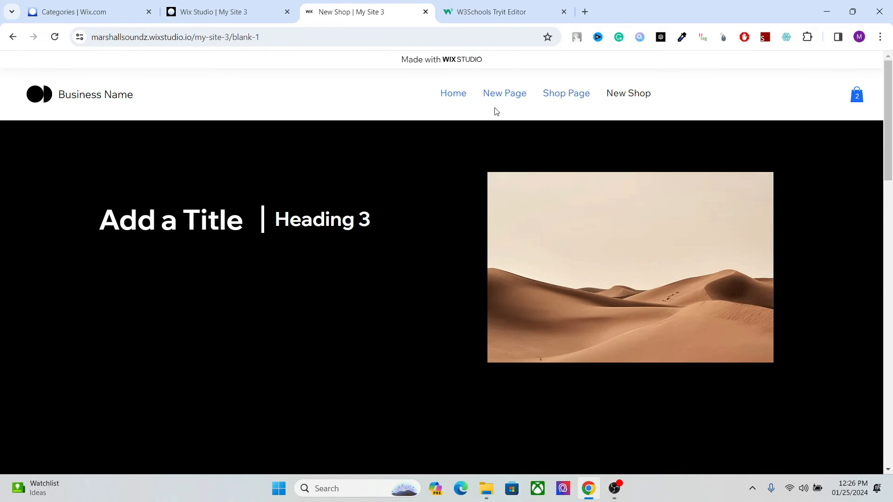
Step: Switch back to the Wix Studio editor, dismiss the publishing confirmation and return to the product repeater
click(263, 4)
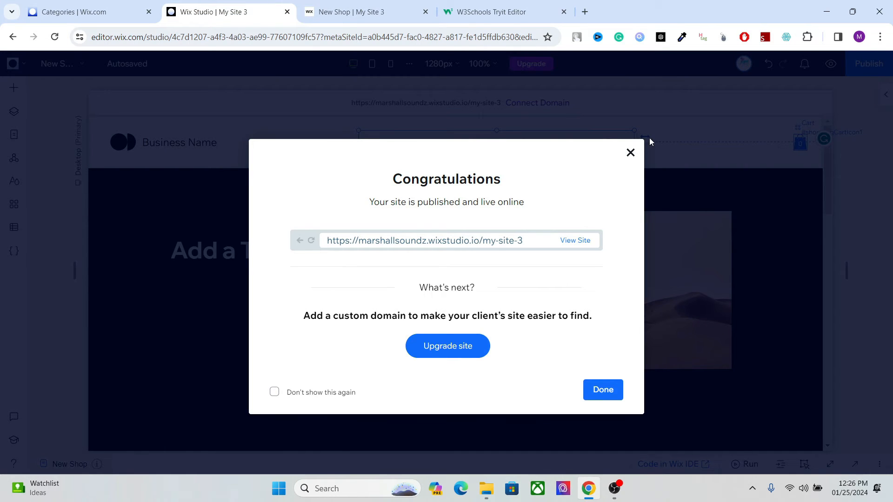
click(630, 153)
drag(828, 209, 817, 288)
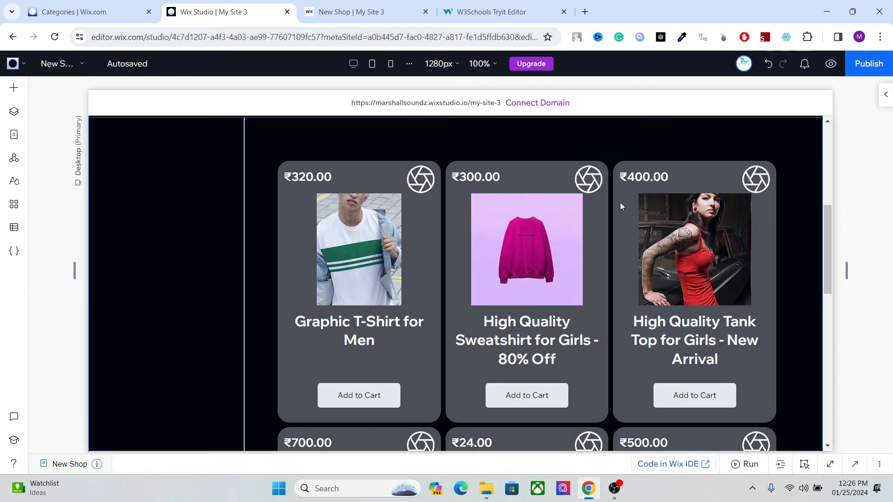
Step: Add a Spin scroll animation to the vector art icon on the sweatshirt card and review its adjustment settings
click(592, 183)
click(573, 183)
click(576, 183)
click(584, 182)
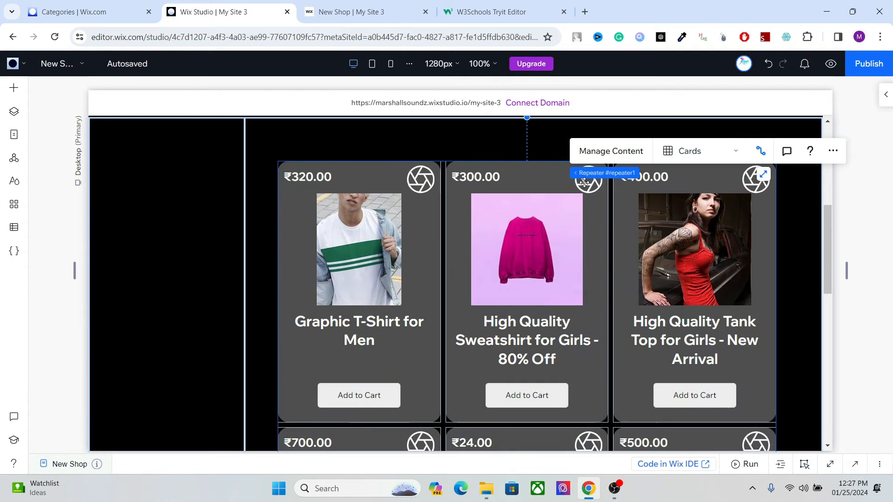
click(584, 181)
click(588, 178)
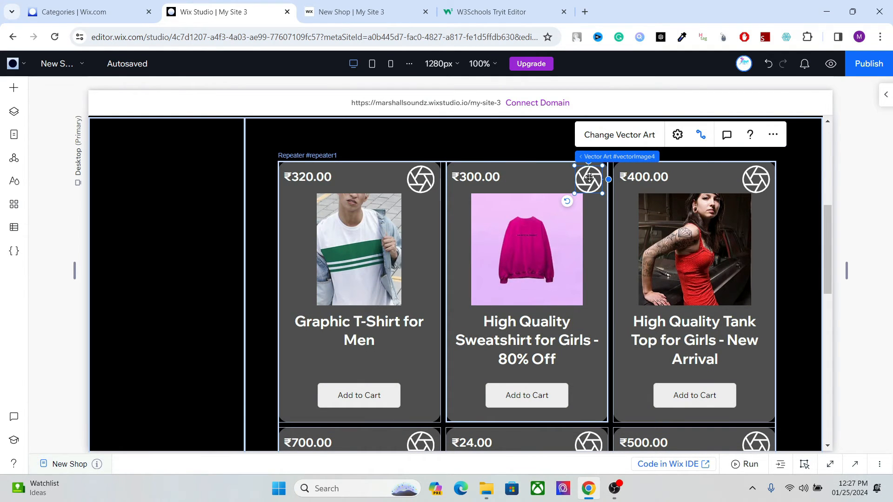
click(701, 135)
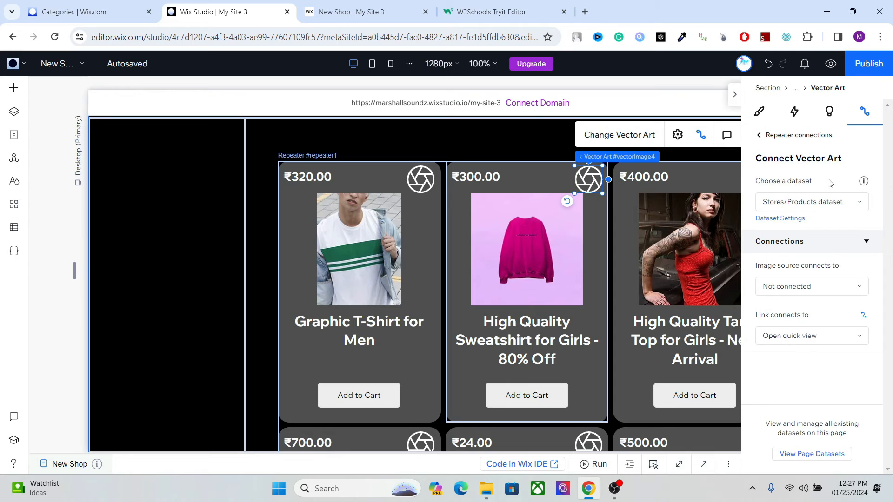
click(794, 119)
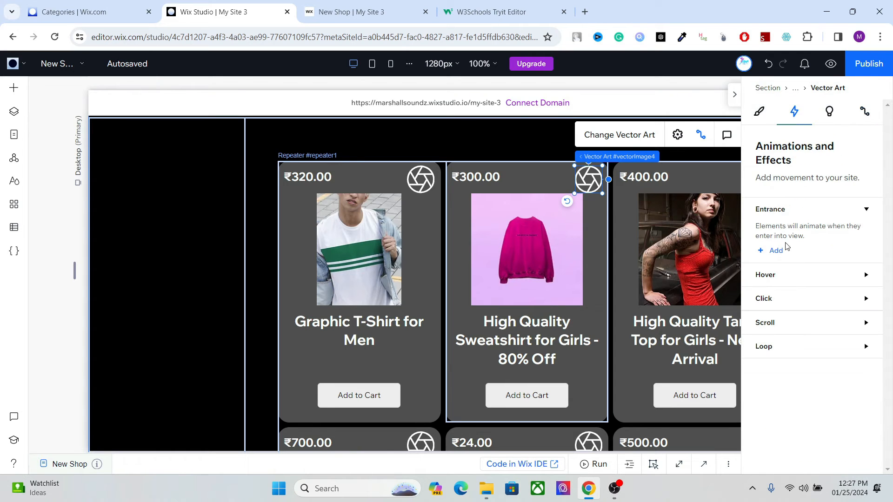
click(788, 323)
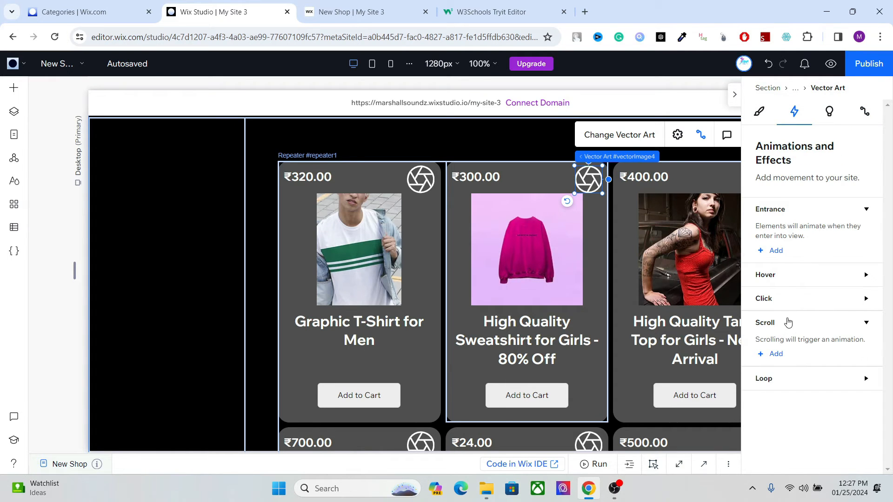
click(774, 355)
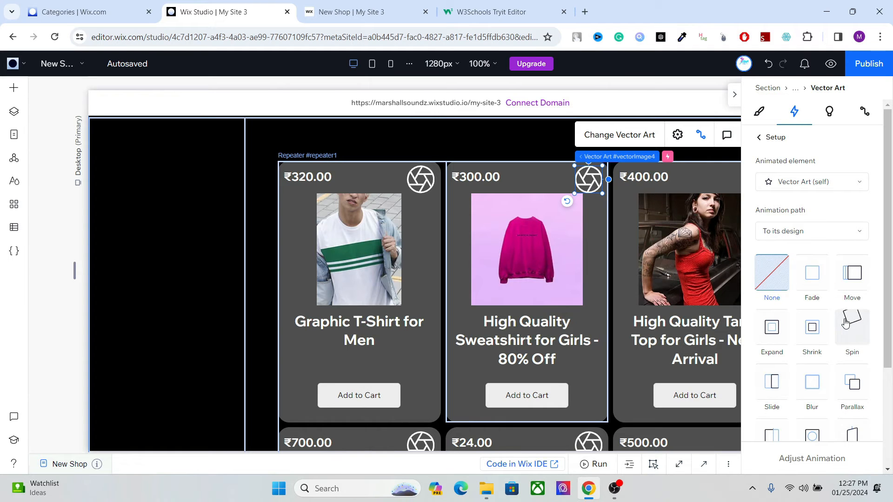
click(854, 330)
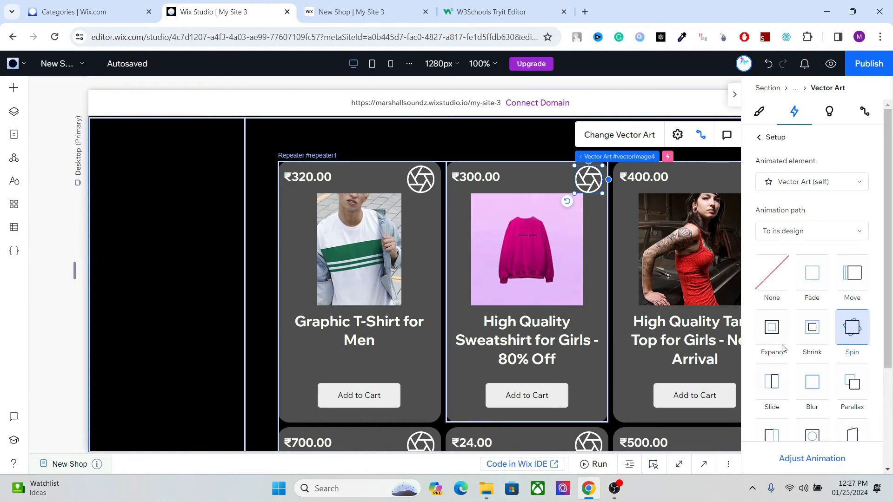
click(792, 459)
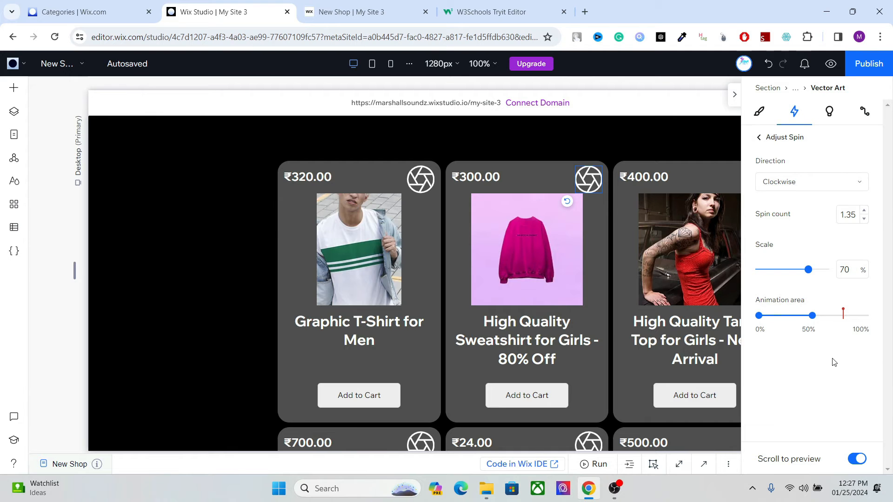
click(735, 97)
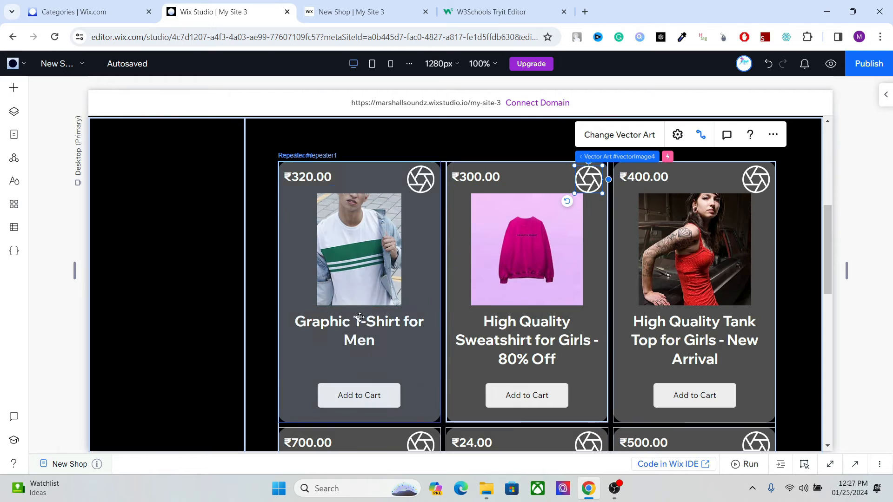
Step: Add a Reveal scroll animation to the product title text on the Graphic T-Shirt for Men card
click(353, 333)
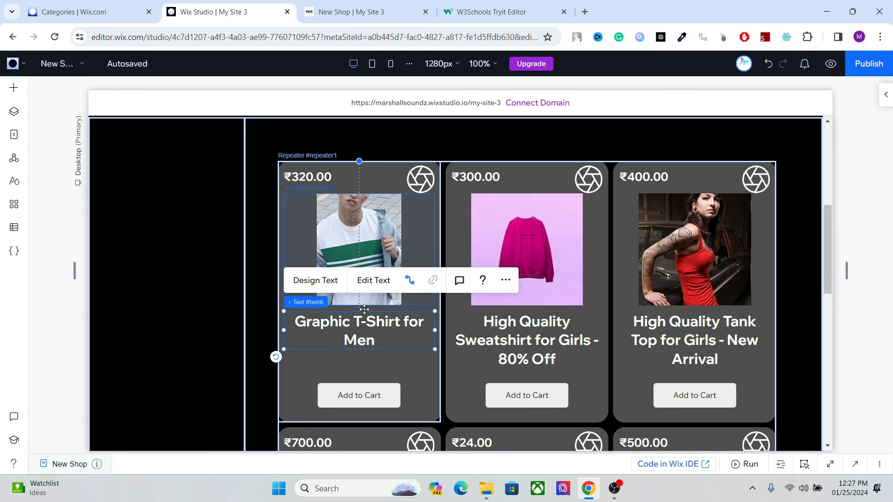
click(884, 95)
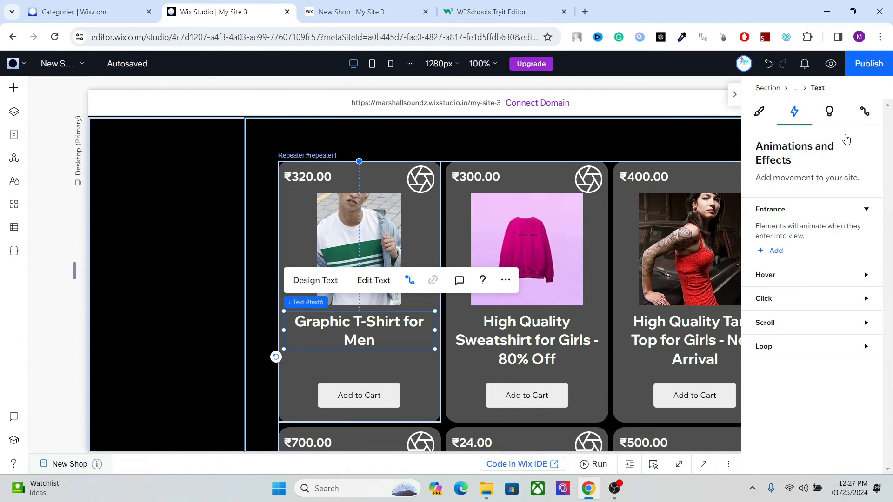
click(787, 327)
click(774, 357)
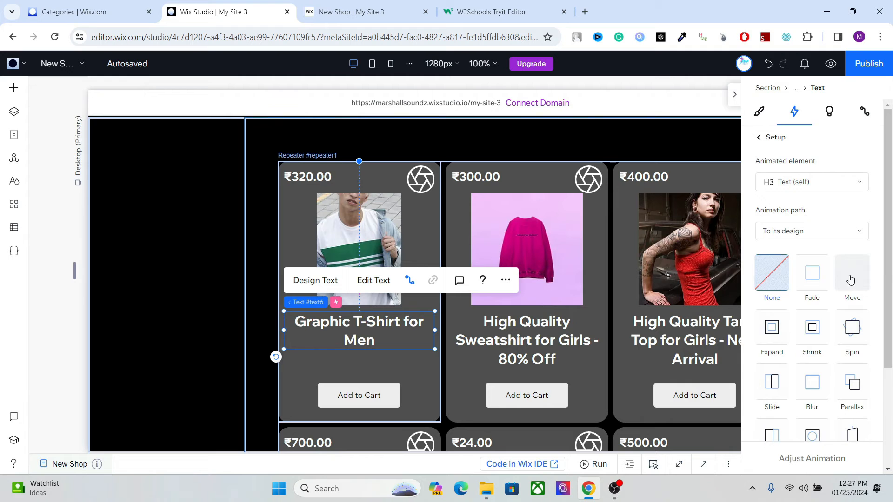
scroll(781, 261, down, 3)
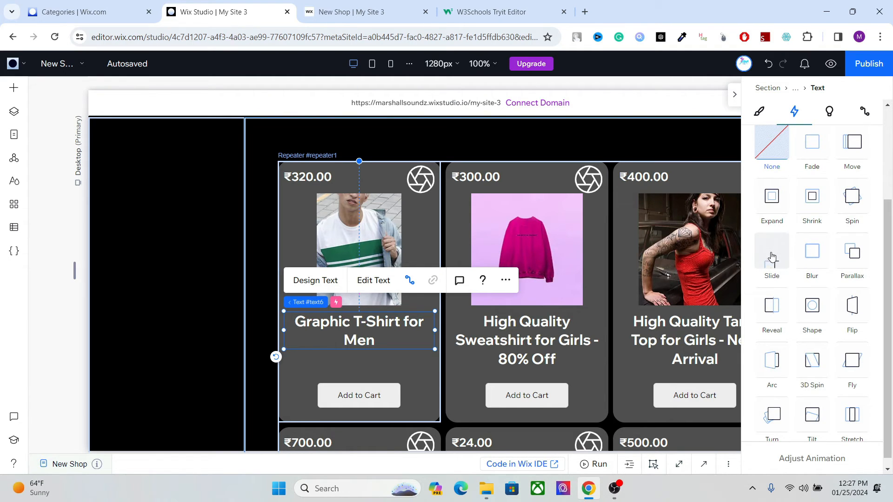
click(776, 315)
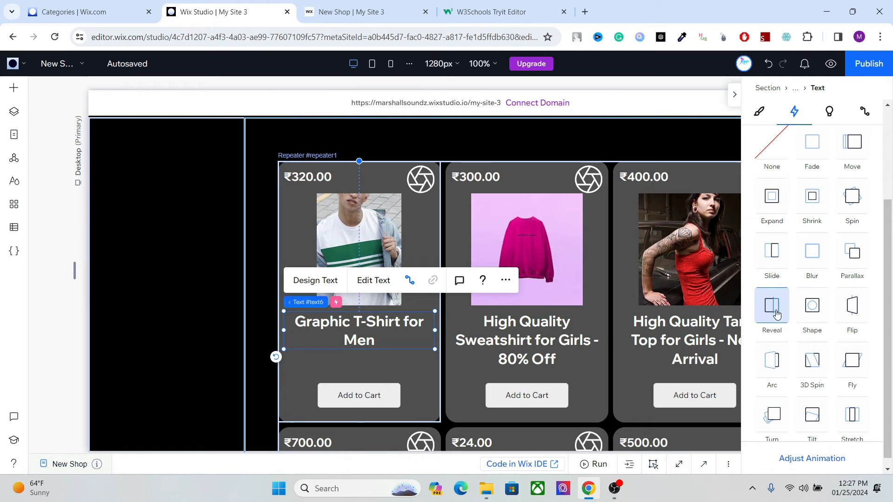
click(734, 96)
Step: Publish the site and reload the live New Shop page
click(858, 70)
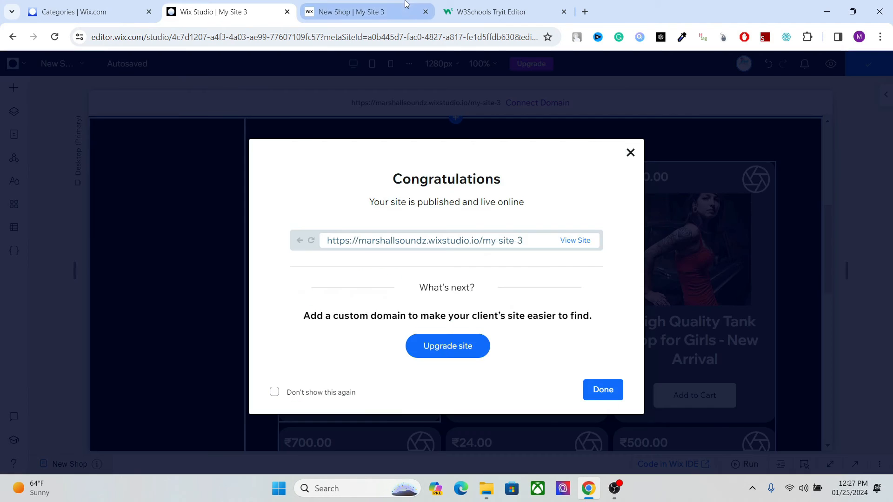
click(406, 7)
click(55, 37)
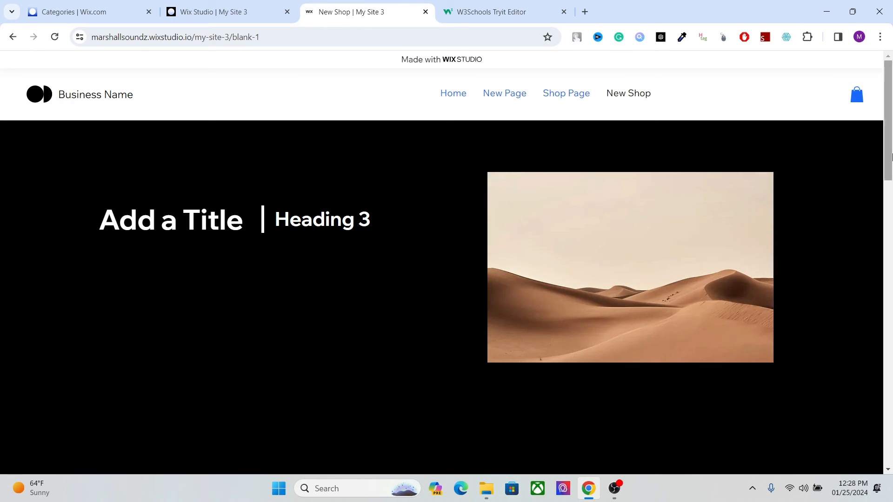
Step: Check the scroll animations of the product cards and the tank top's Add to Cart button on the live page
drag(887, 174, 883, 214)
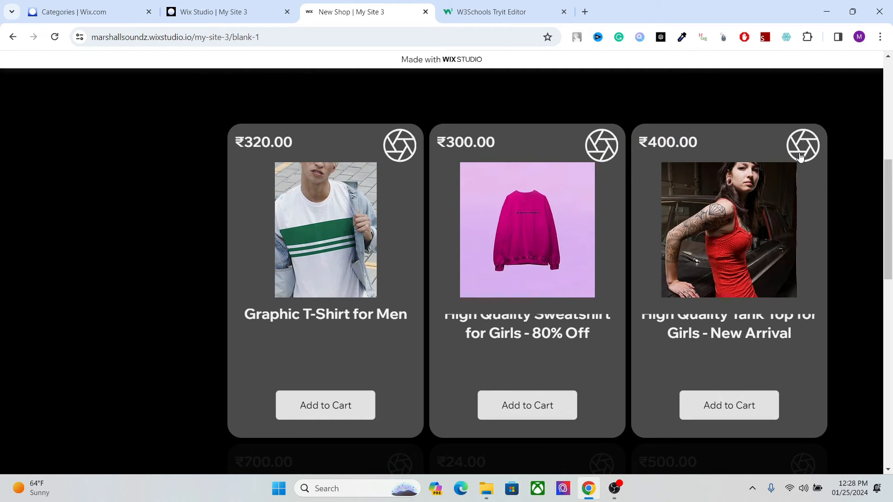
scroll(790, 162, down, 3)
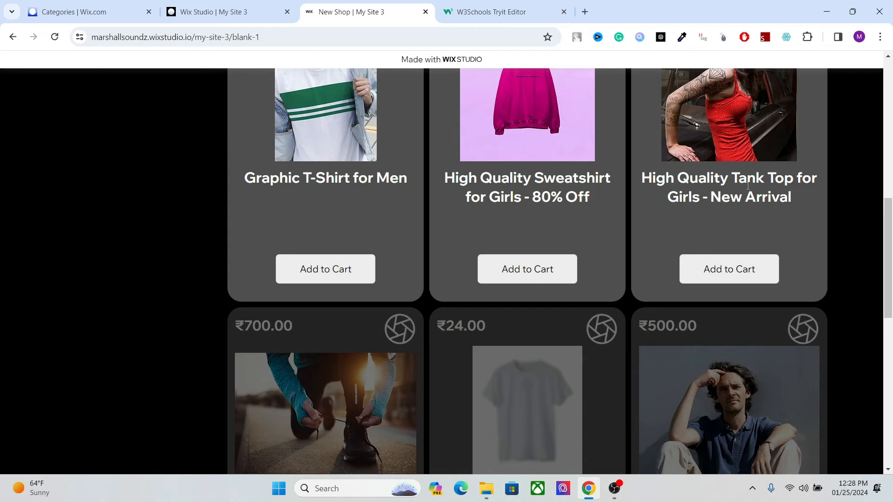
click(743, 270)
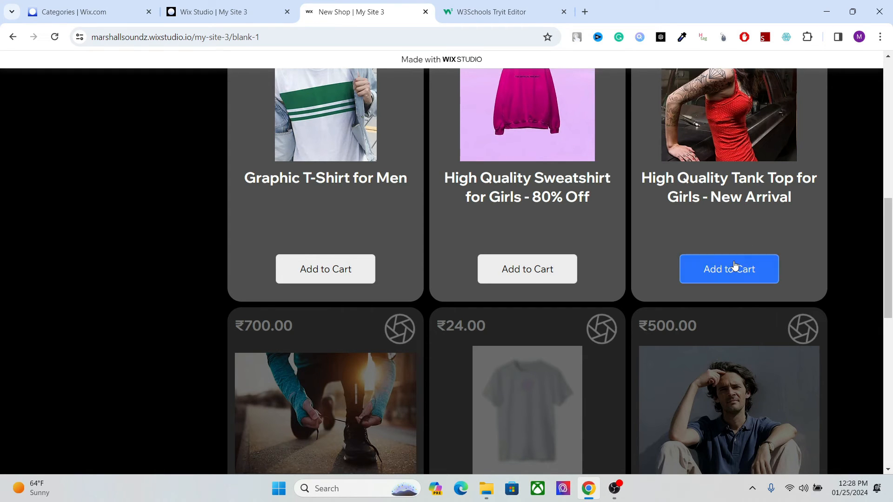
Step: Return to the Wix Studio editor, dismiss the publishing confirmation and open the code editor for the New Shop page
click(249, 6)
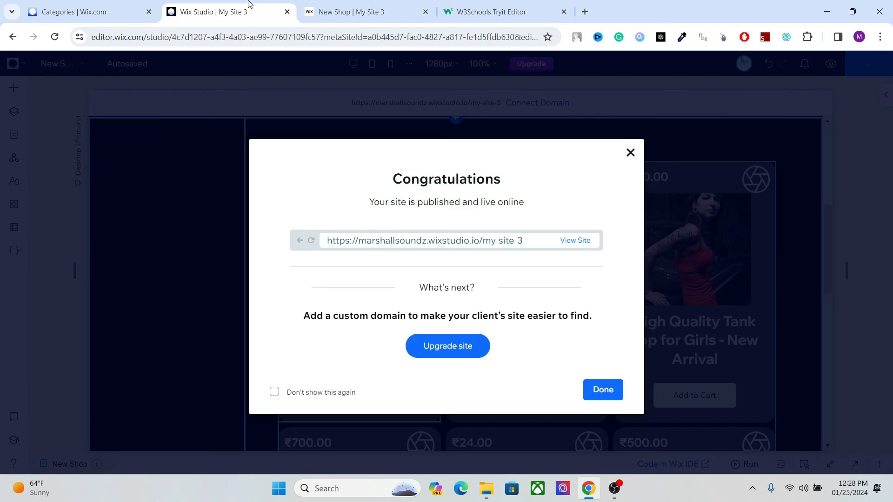
click(646, 151)
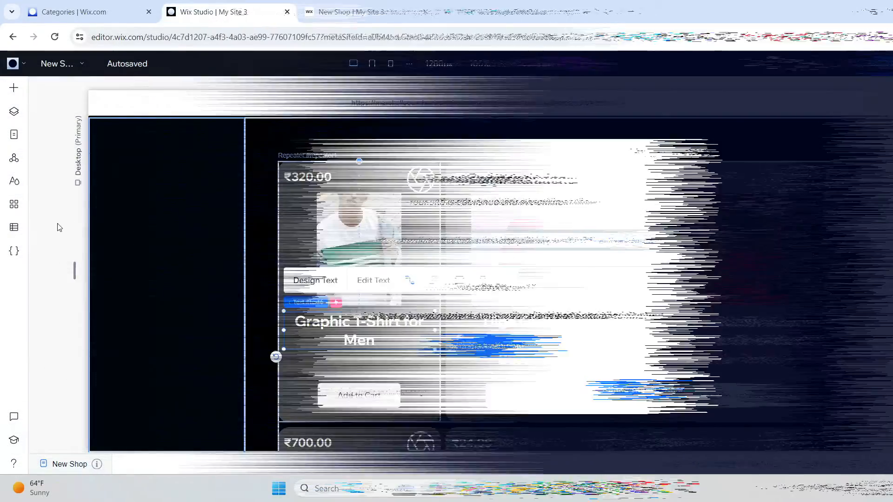
click(19, 251)
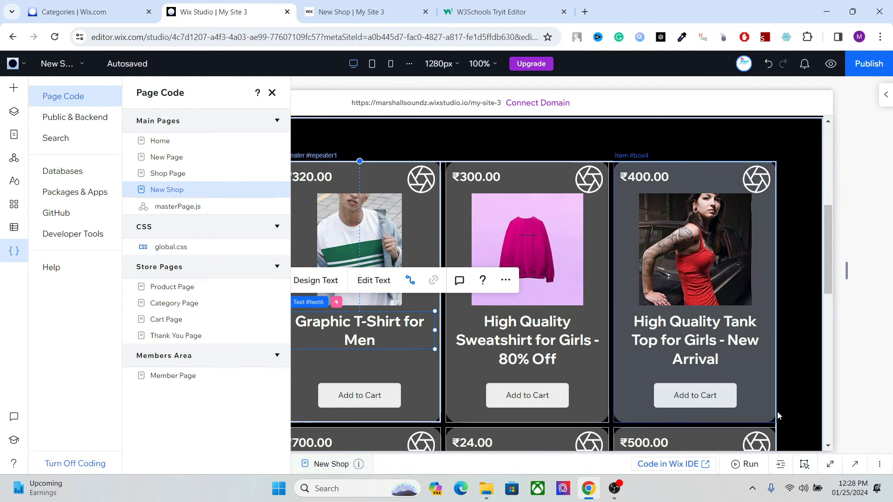
click(855, 464)
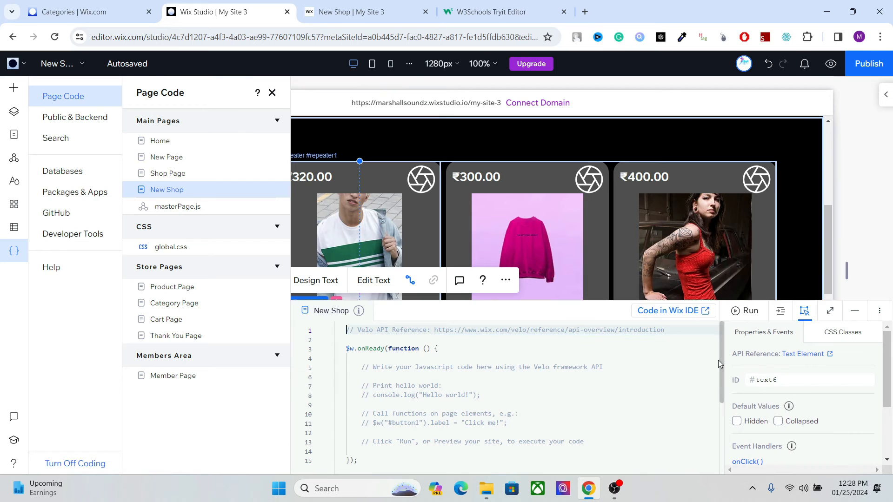
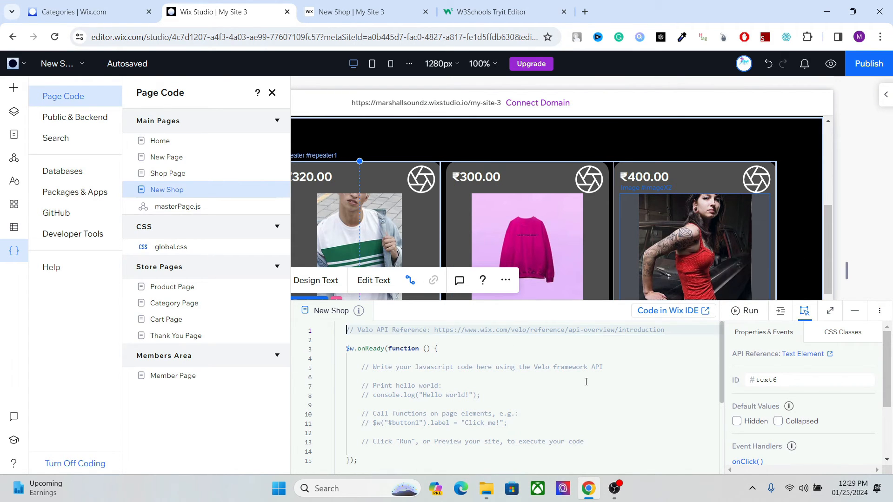
Step: Create the custom CSS class Button2 on the Add to Cart button of the sweatshirt card
drag(830, 221, 826, 256)
click(522, 259)
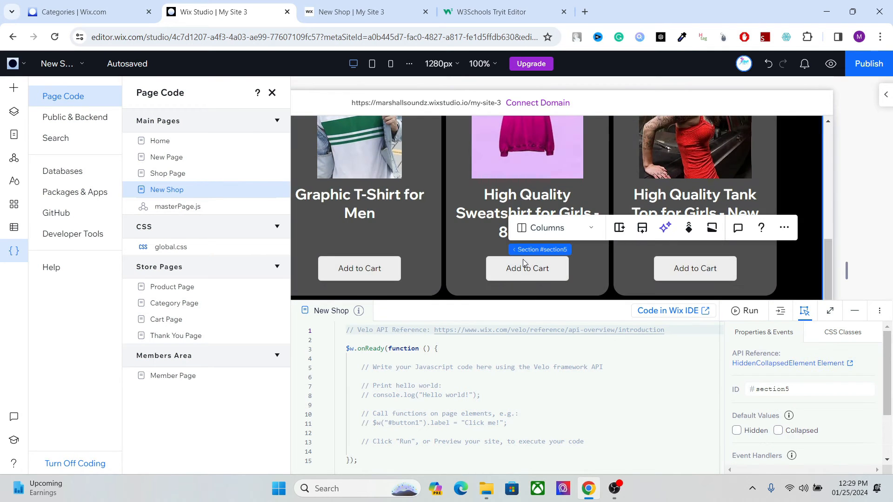
click(517, 270)
click(502, 269)
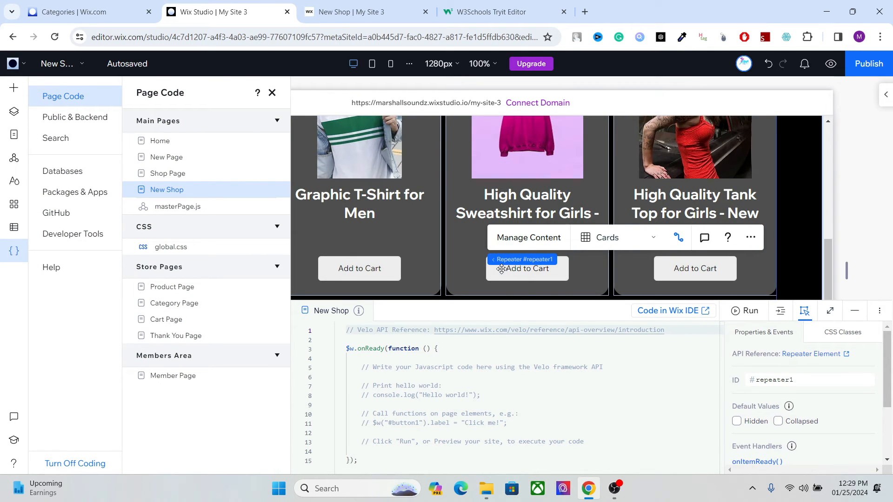
click(501, 269)
click(501, 268)
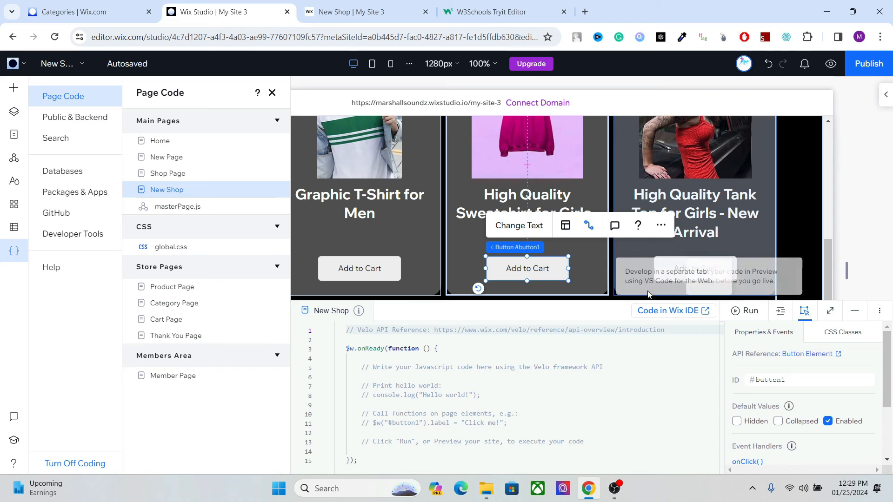
click(835, 333)
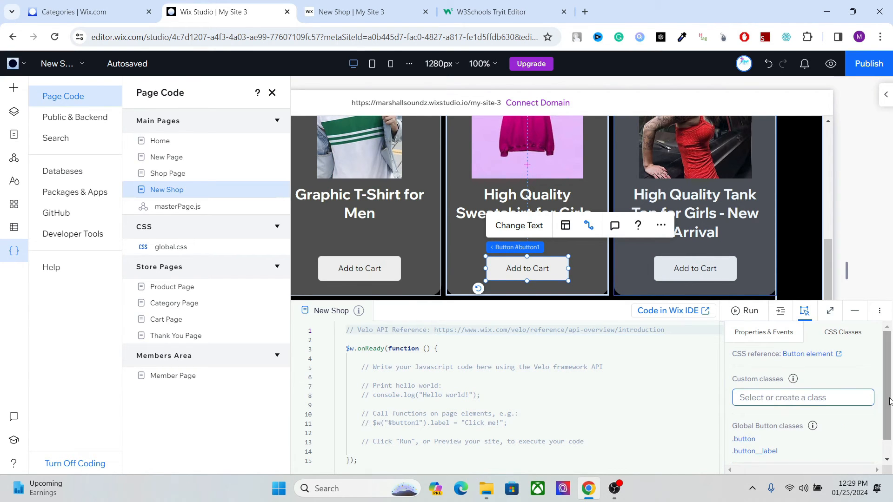
scroll(845, 396, down, 1)
click(802, 377)
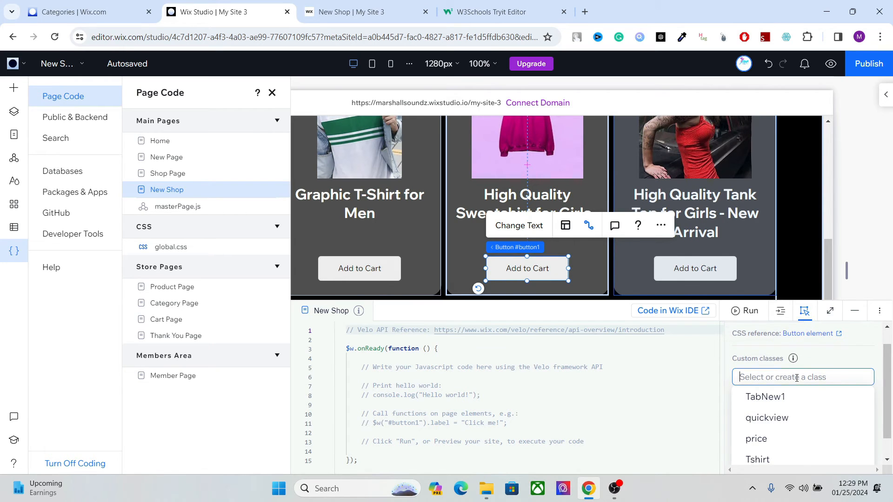
text(Button)
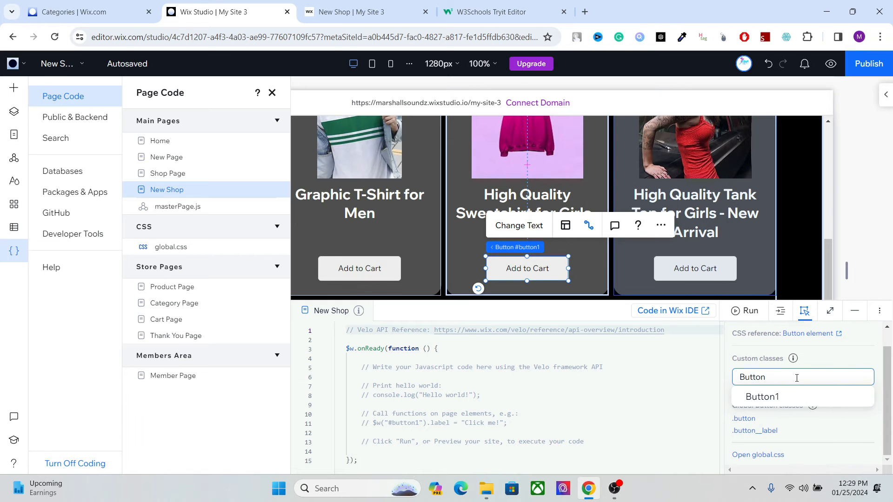
text(2)
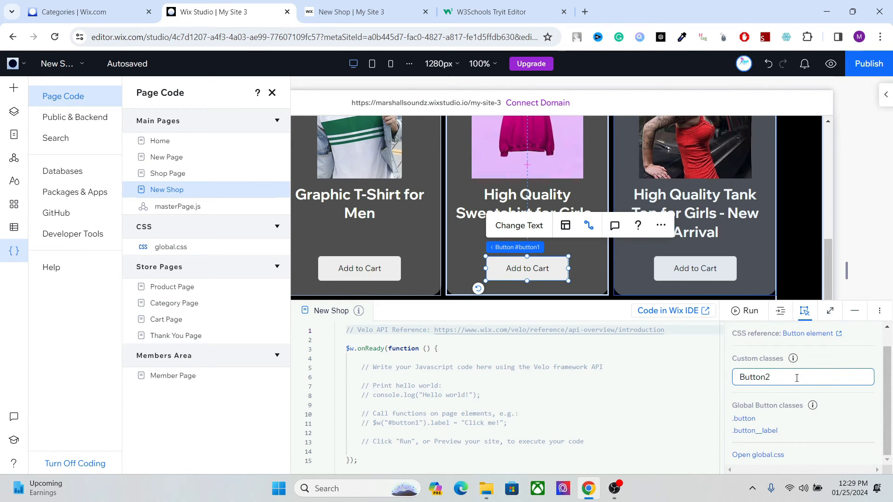
key(Return)
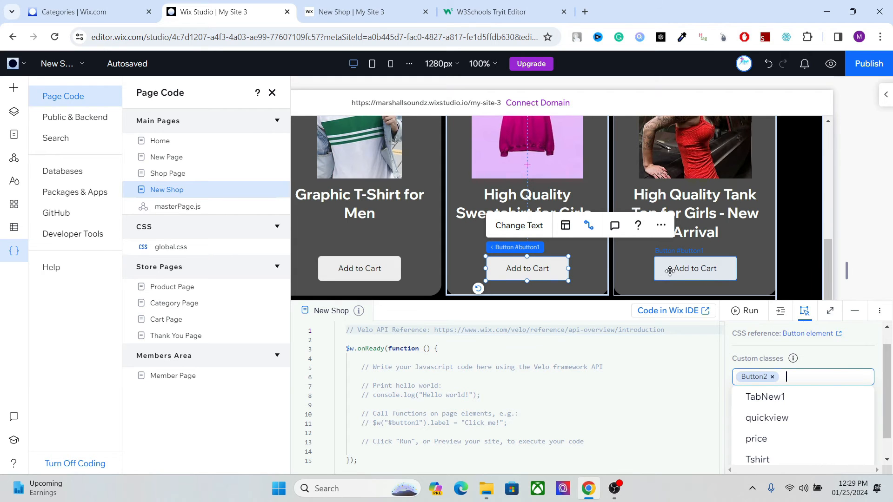
Step: Open global.css and insert a new empty line at the end of the stylesheet
click(176, 251)
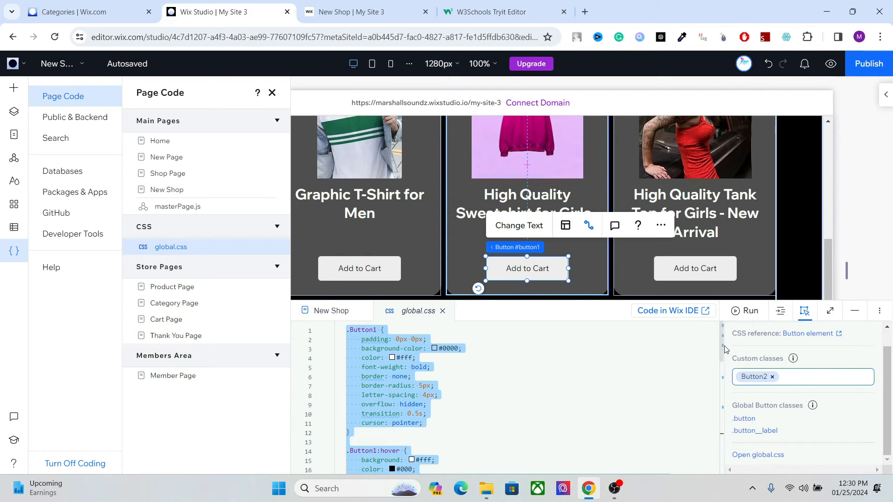
drag(722, 347, 709, 420)
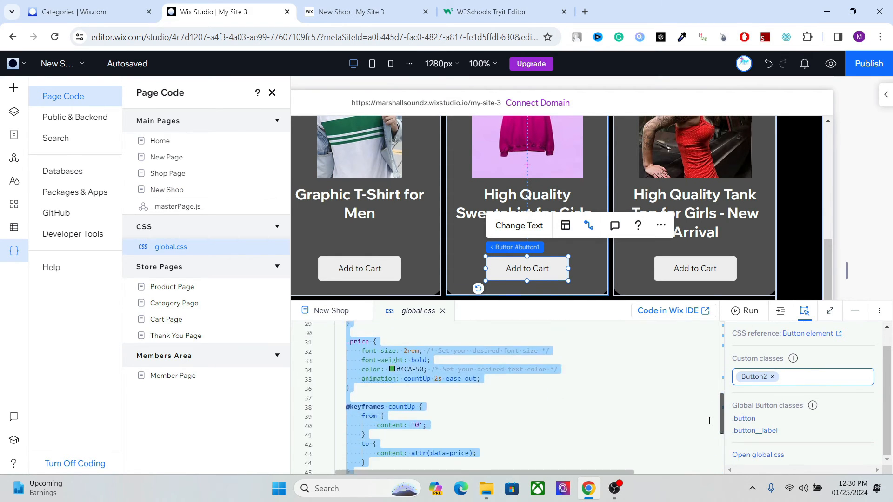
scroll(709, 421, down, 3)
click(379, 367)
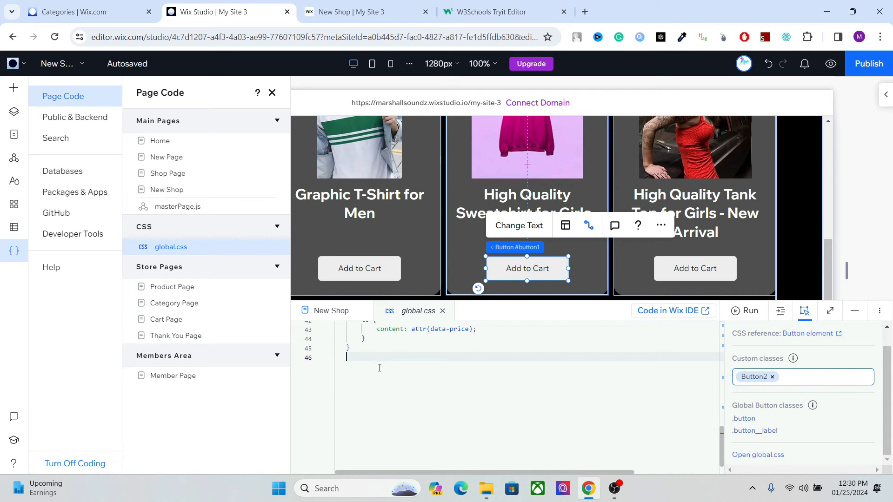
key(Return)
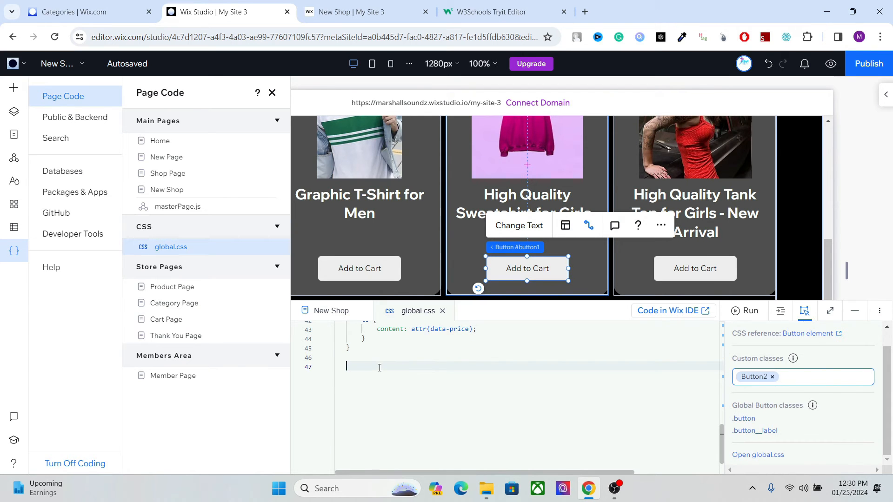
Step: Copy the .Button1 and .Button1:hover rules from the W3Schools Tryit Editor and paste them at the end of global.css in Wix Studio
click(476, 10)
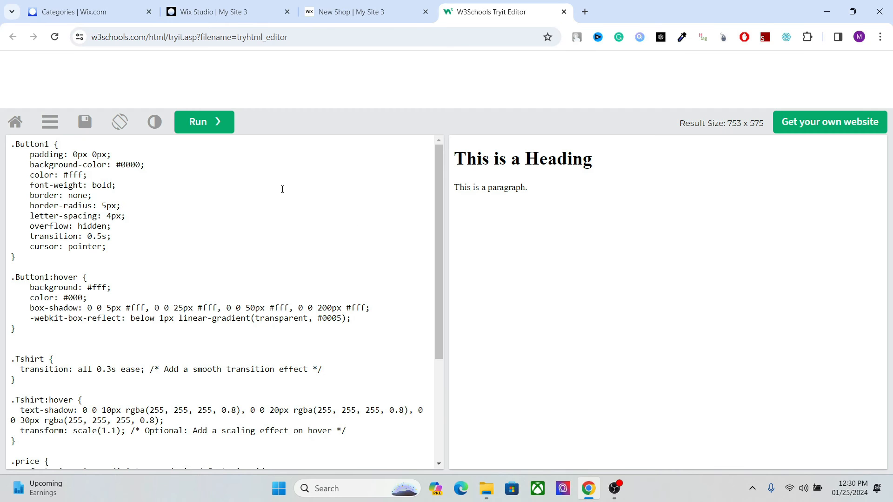
drag(11, 143, 33, 339)
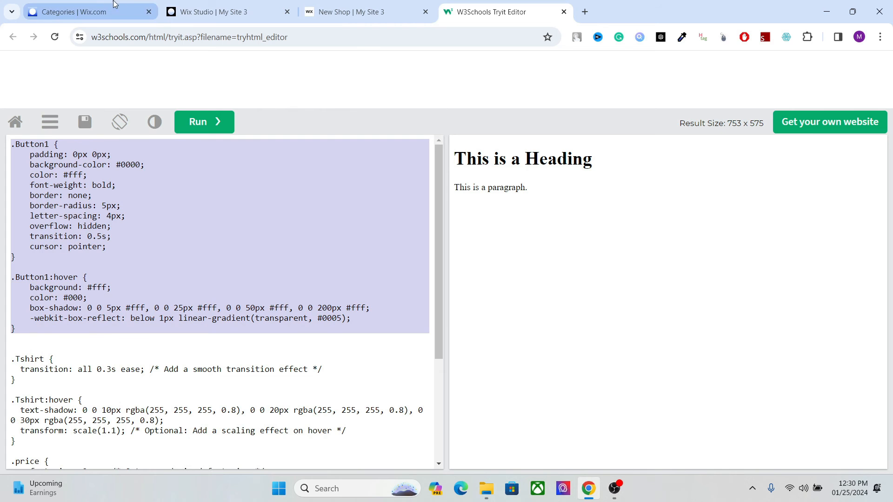
click(247, 9)
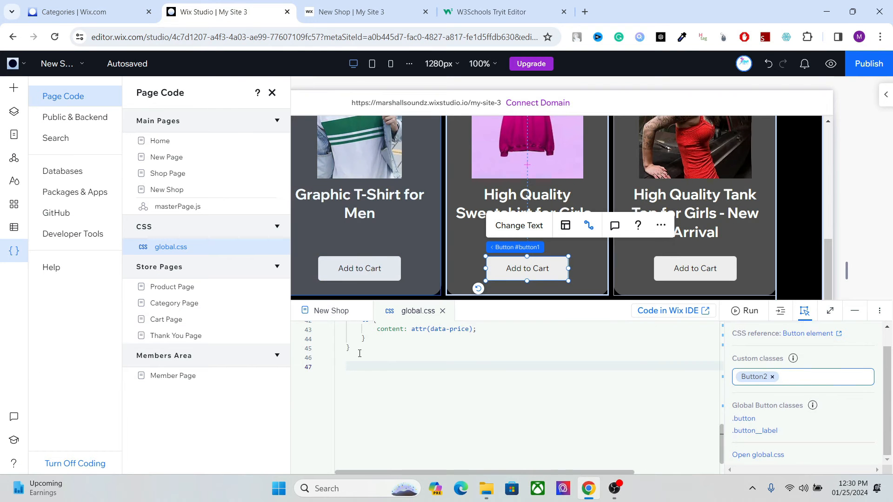
key(ctrl+v)
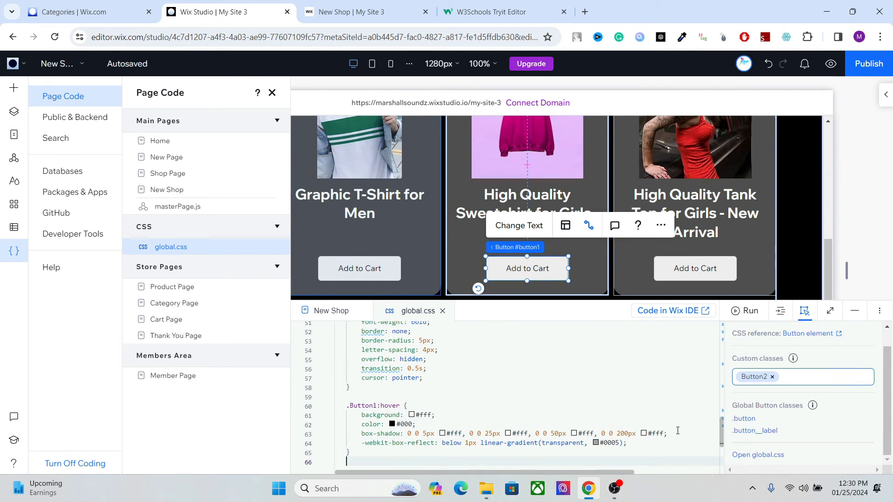
Step: Rename the selectors of the two pasted rules to .Button2 and .Button2:hover
drag(722, 428, 721, 409)
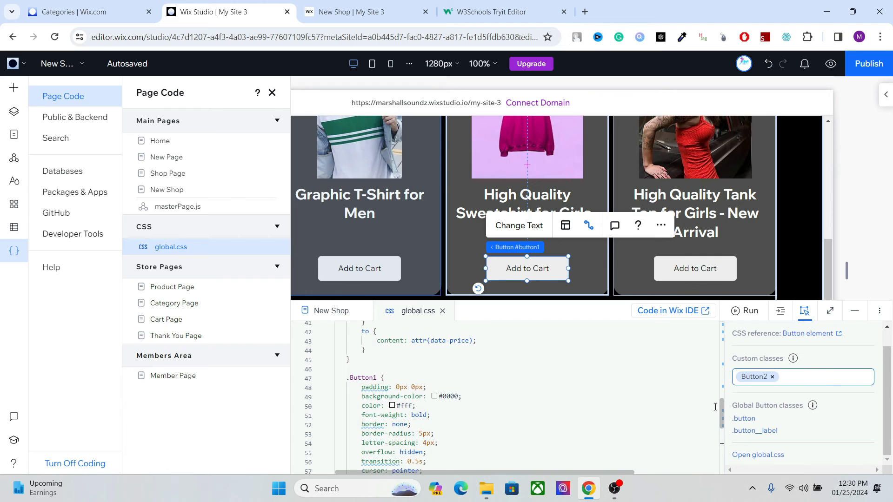
click(378, 378)
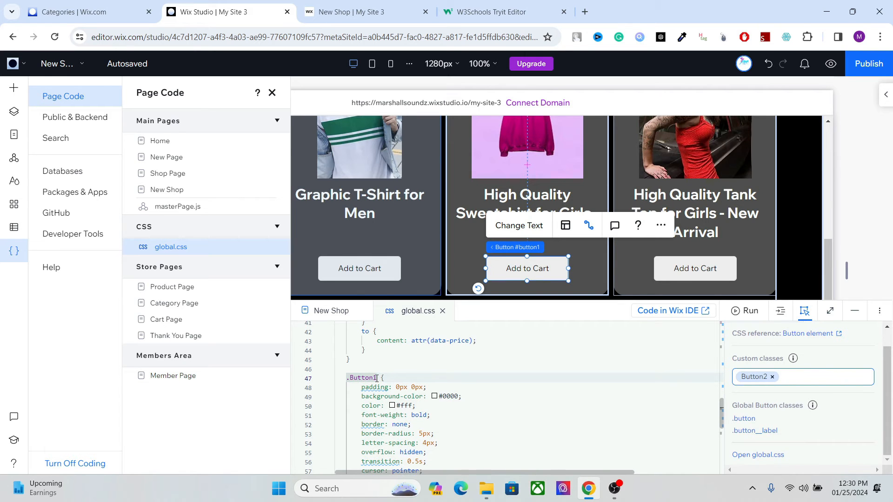
key(BackSpace)
text(2)
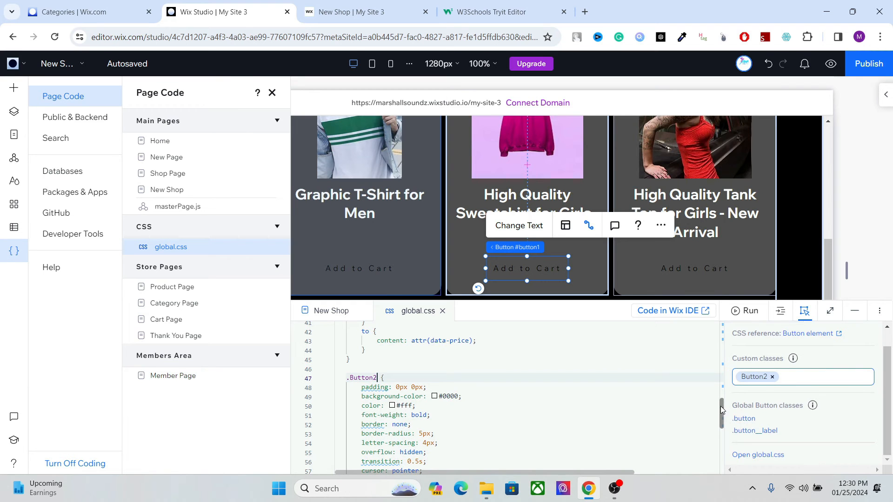
drag(721, 409, 718, 428)
click(377, 387)
key(BackSpace)
text(2)
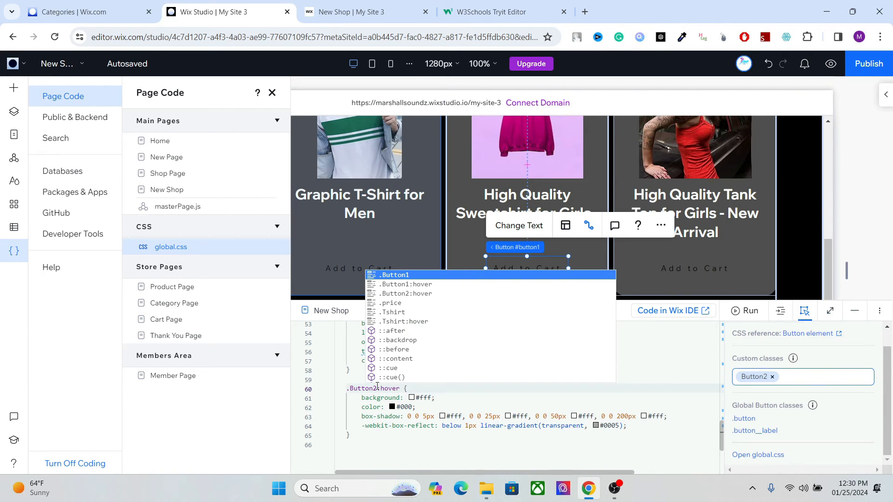
Step: Finish the .Button2:hover edit in global.css, collapse the code panel and publish the site
click(433, 434)
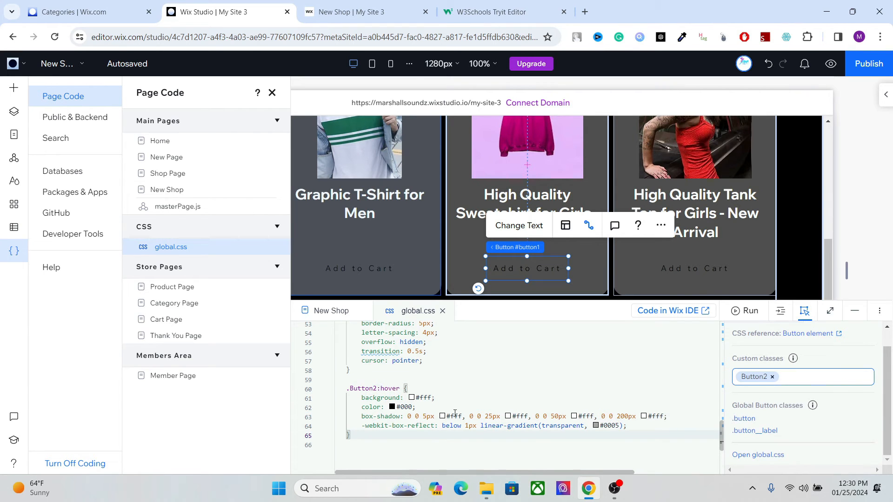
mouse_move(722, 428)
mouse_down()
mouse_move(721, 419)
mouse_move(718, 427)
mouse_move(712, 422)
mouse_up()
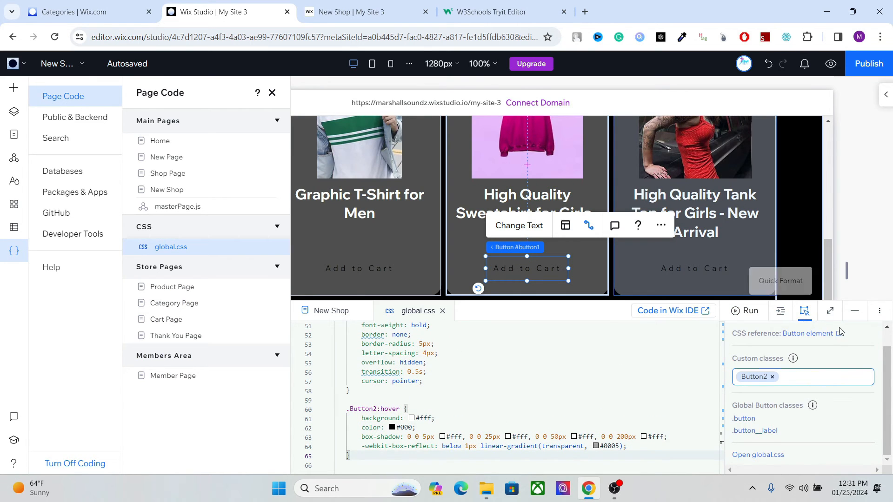
click(854, 311)
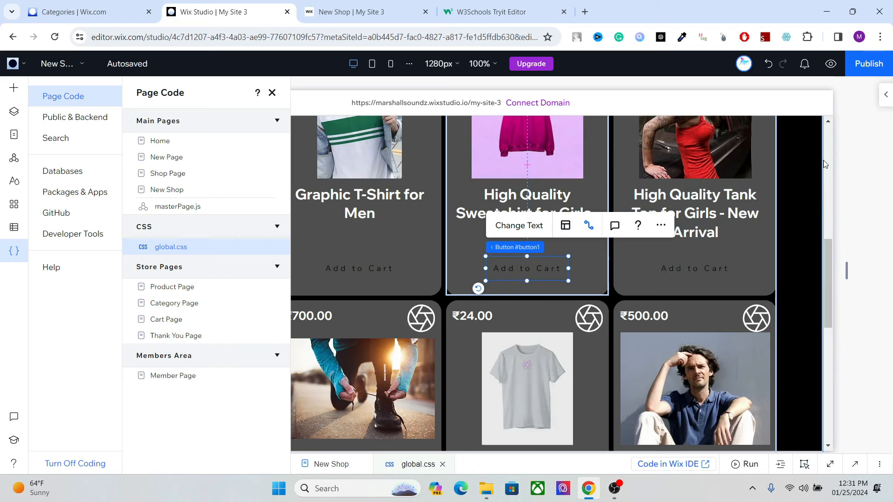
click(697, 272)
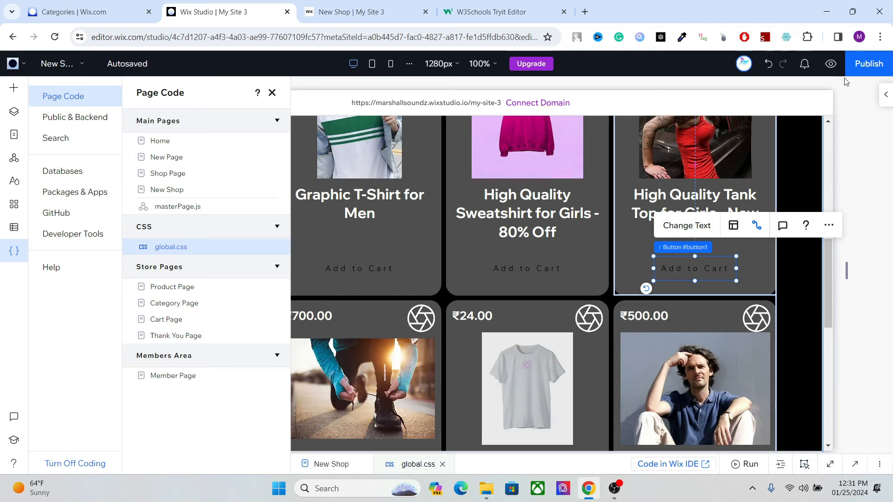
click(856, 61)
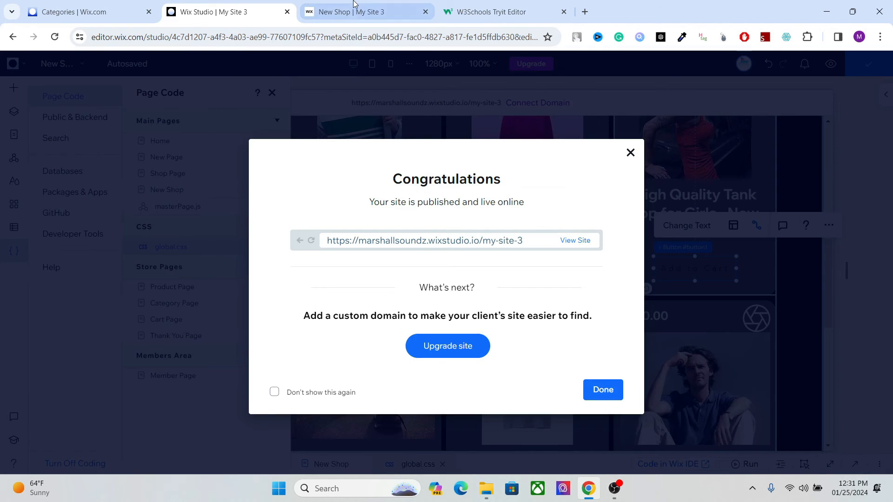
Step: Reload the live New Shop page and examine the Add to Cart buttons on the product cards
click(355, 5)
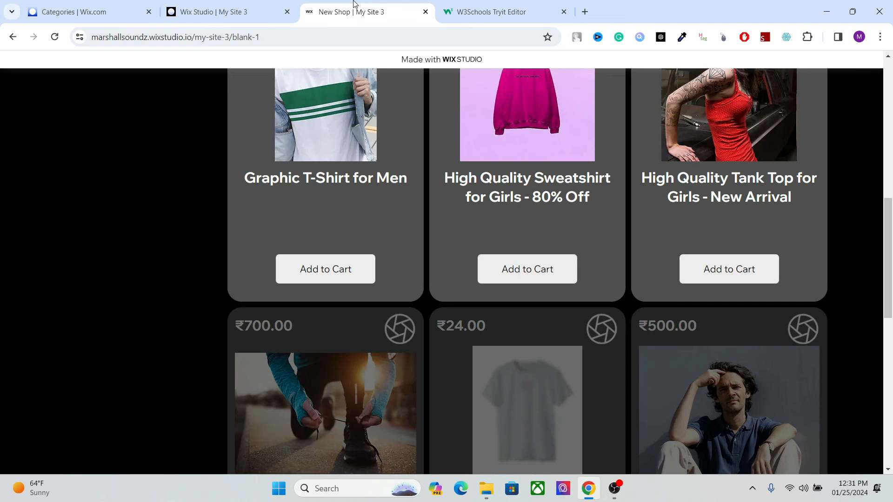
click(54, 37)
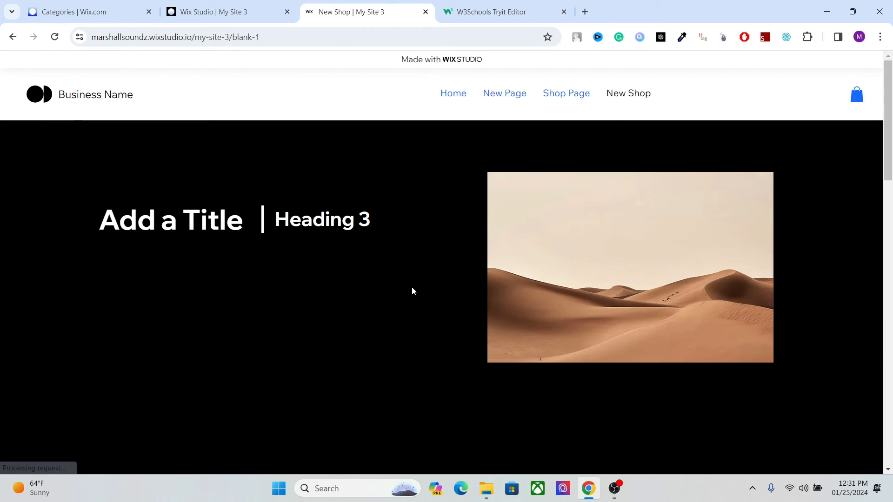
click(637, 99)
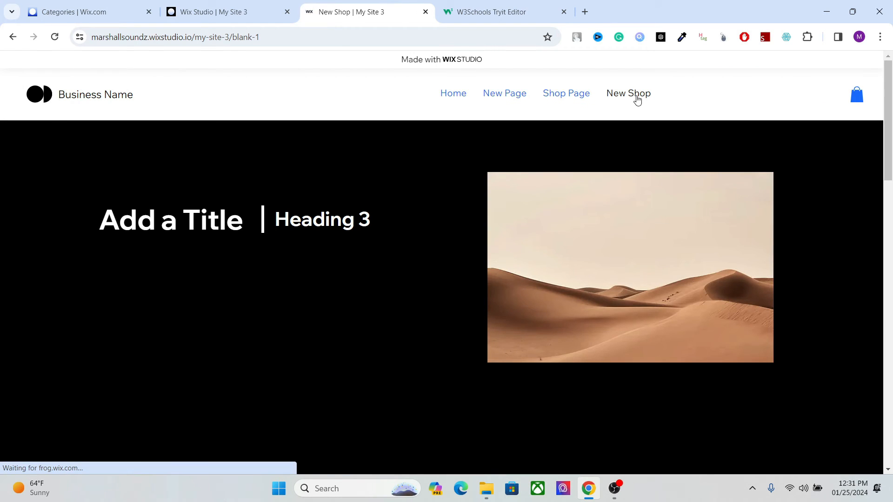
drag(888, 163, 887, 286)
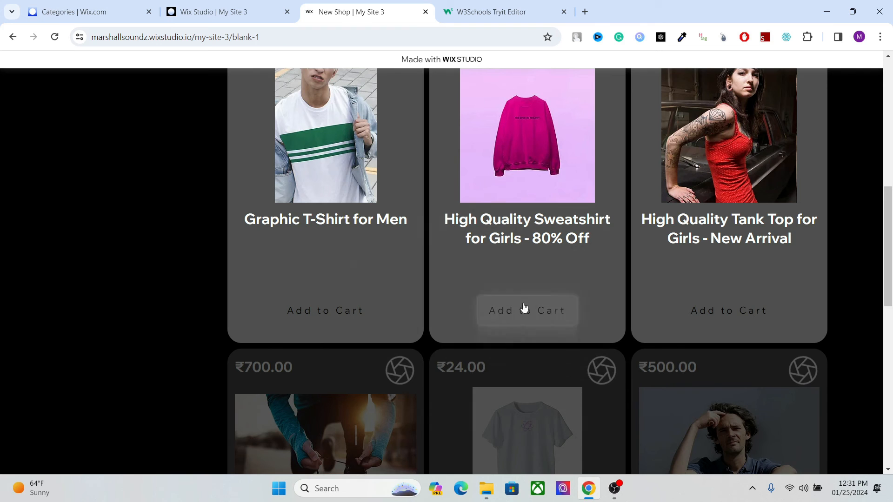
Step: Back in the Wix Studio editor, set the regular-state text color of the tank top card's Add to Cart button to white
click(268, 6)
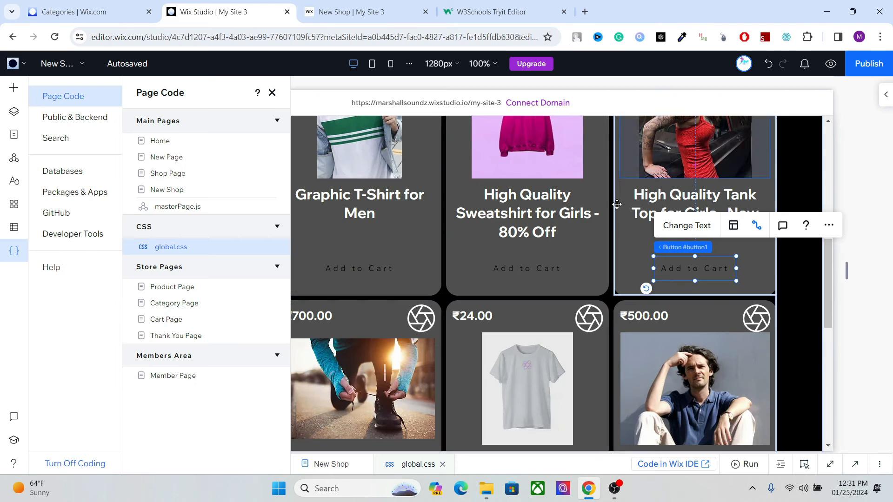
click(631, 155)
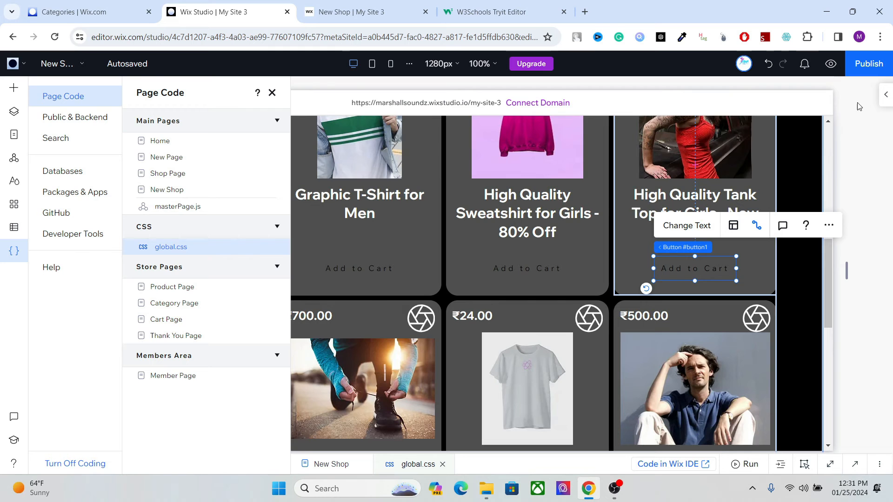
click(883, 98)
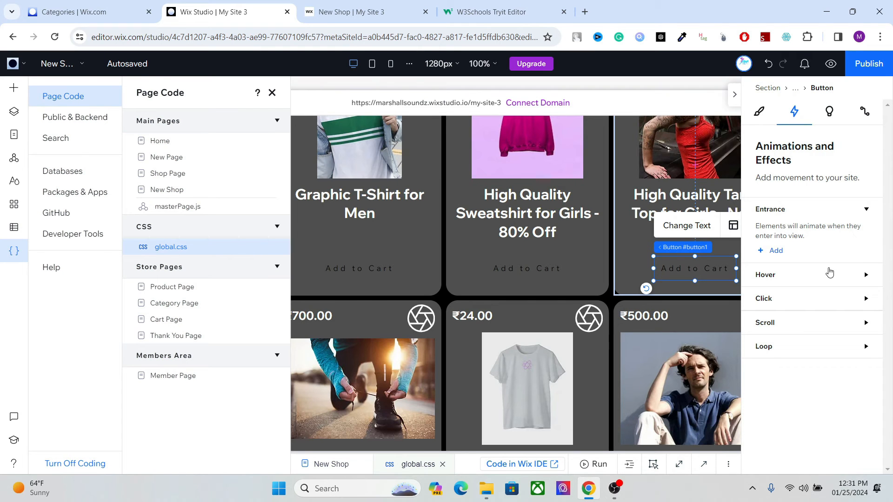
click(759, 114)
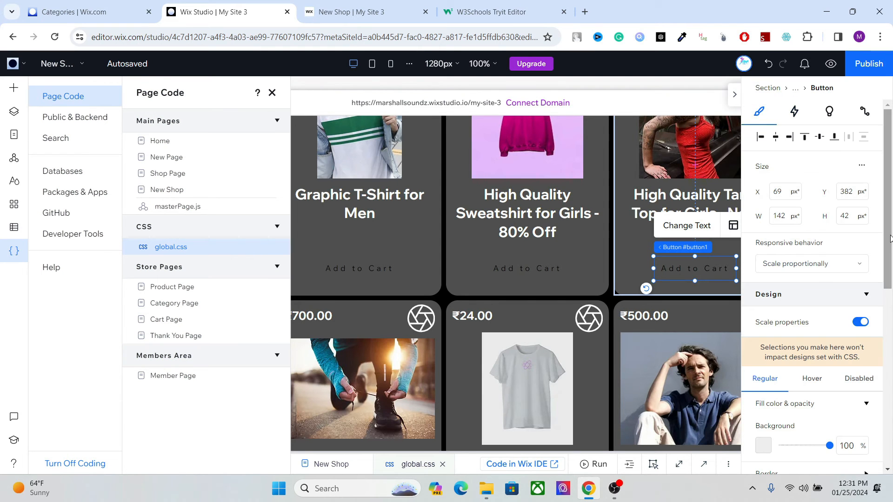
scroll(880, 349, down, 5)
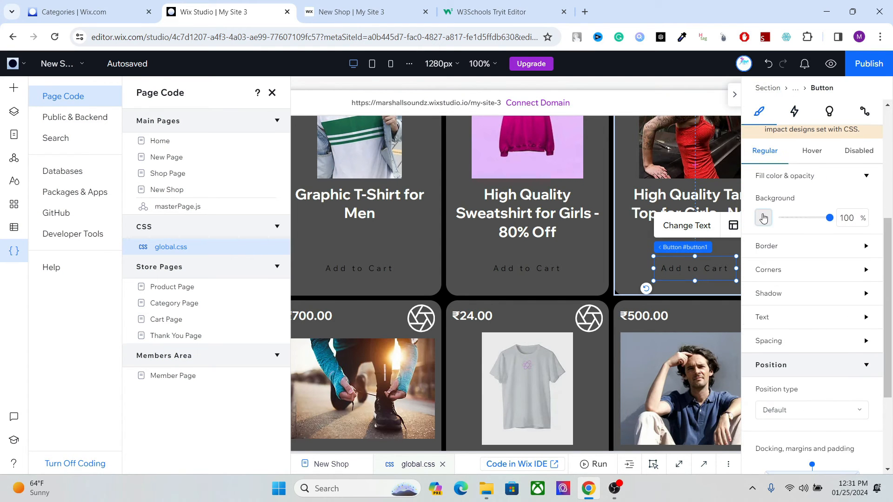
click(763, 217)
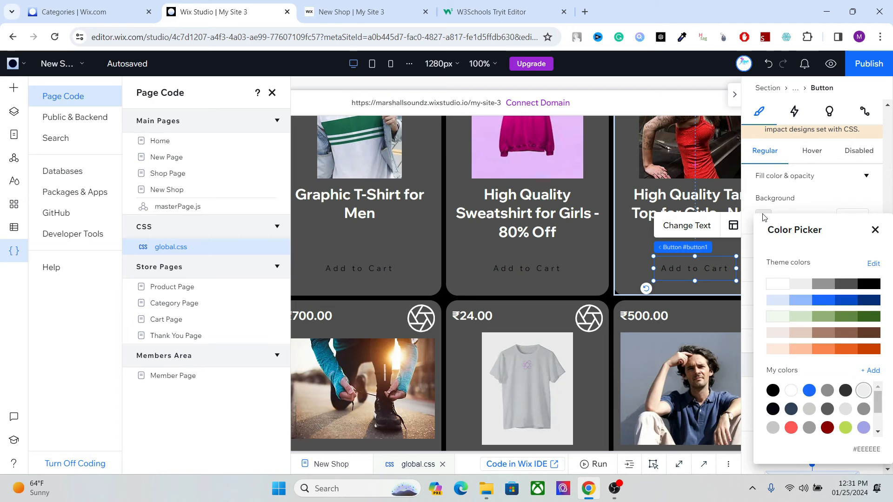
click(875, 229)
scroll(885, 279, down, 1)
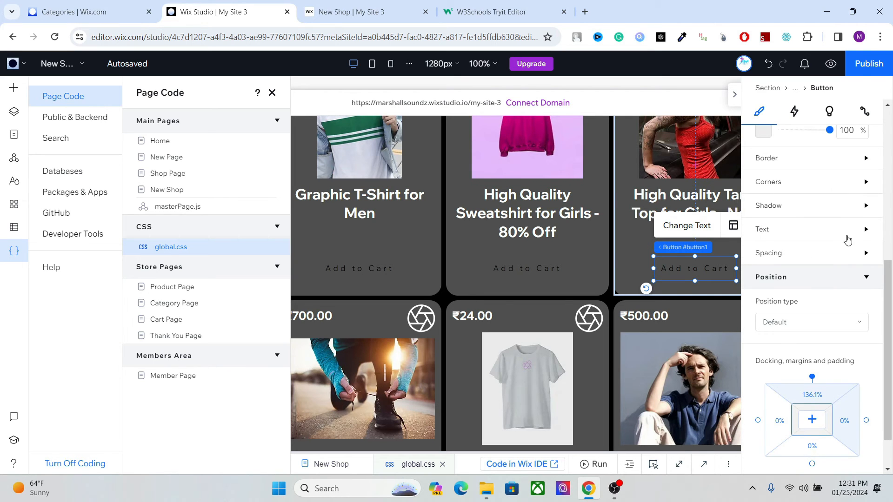
click(847, 233)
click(861, 255)
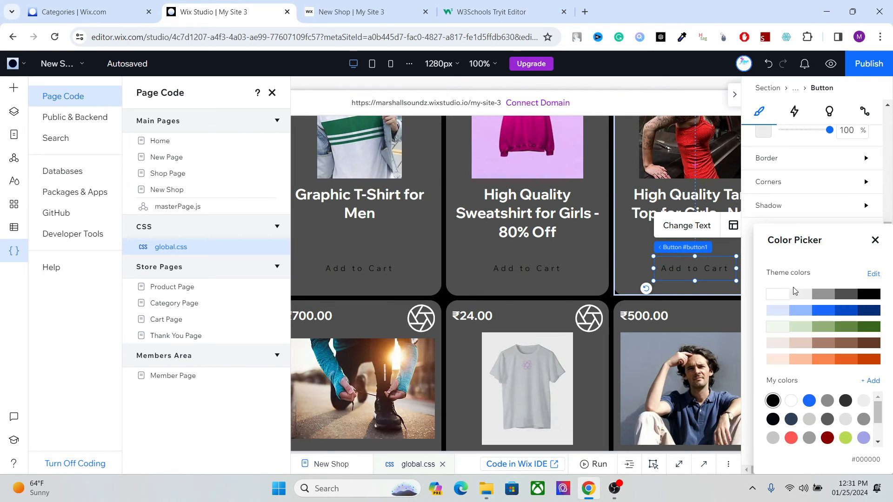
click(776, 294)
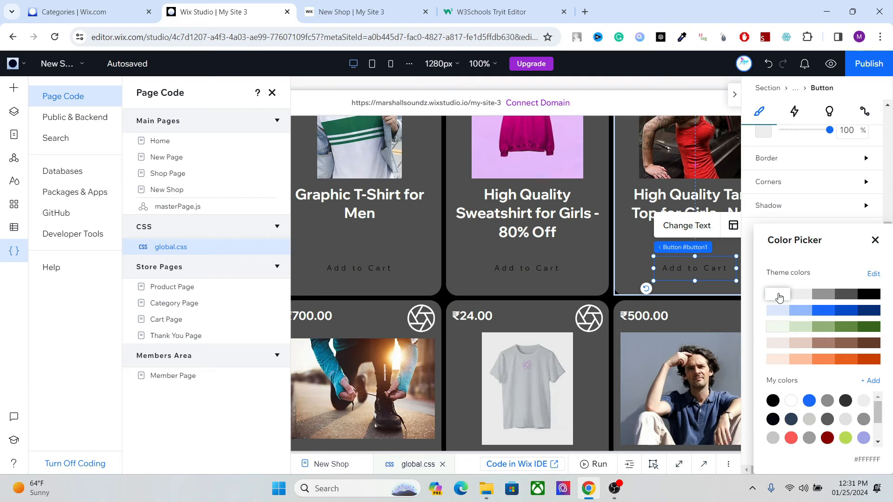
click(875, 240)
Step: Set the hover-state text color of the Add to Cart button to black
scroll(888, 254, up, 5)
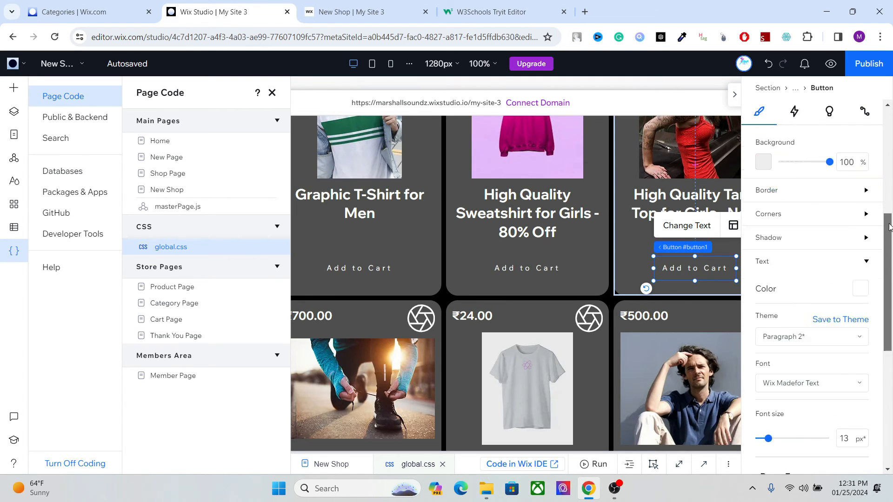
click(811, 265)
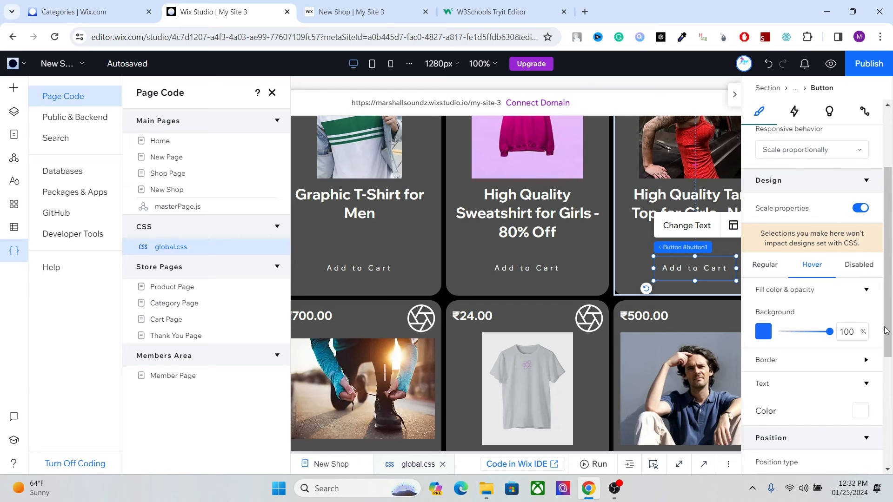
scroll(885, 331, down, 3)
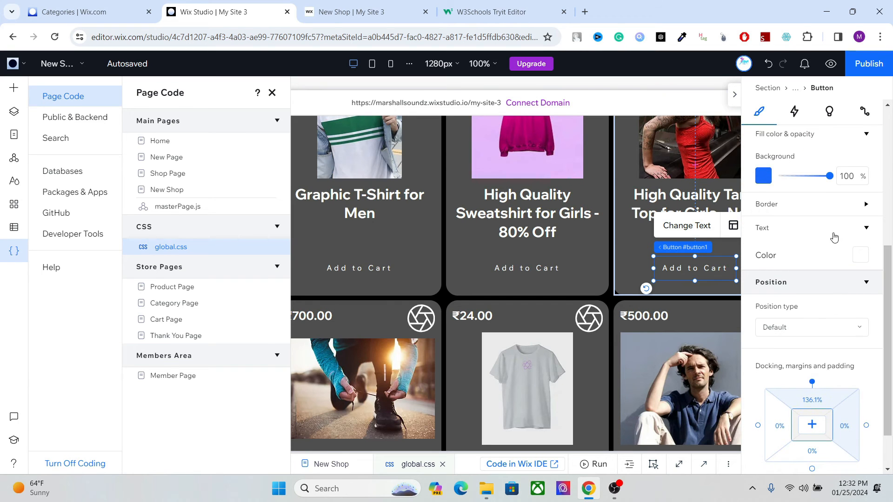
click(859, 257)
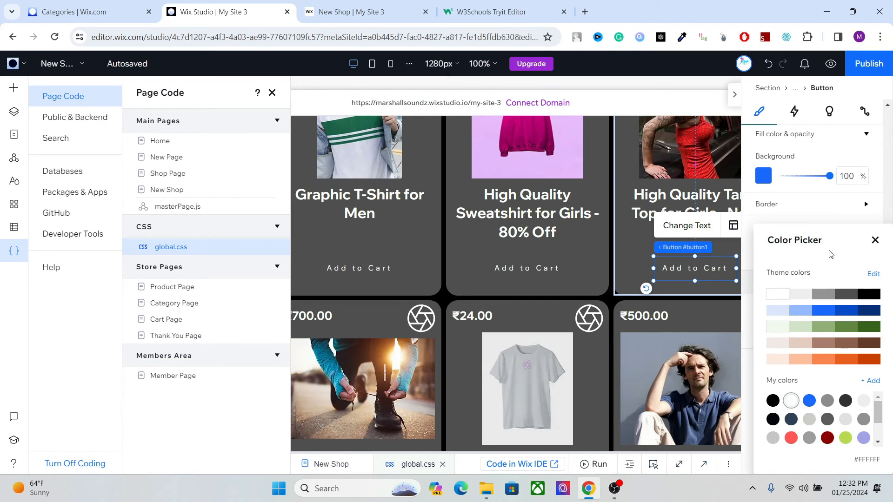
click(869, 293)
click(874, 240)
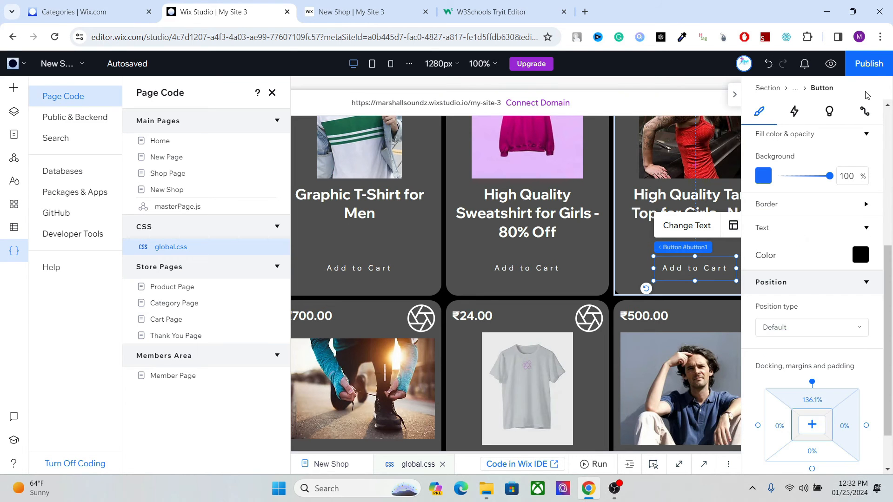
Step: Republish the site and test the tank top card's Add to Cart button on the reloaded live New Shop page
click(865, 66)
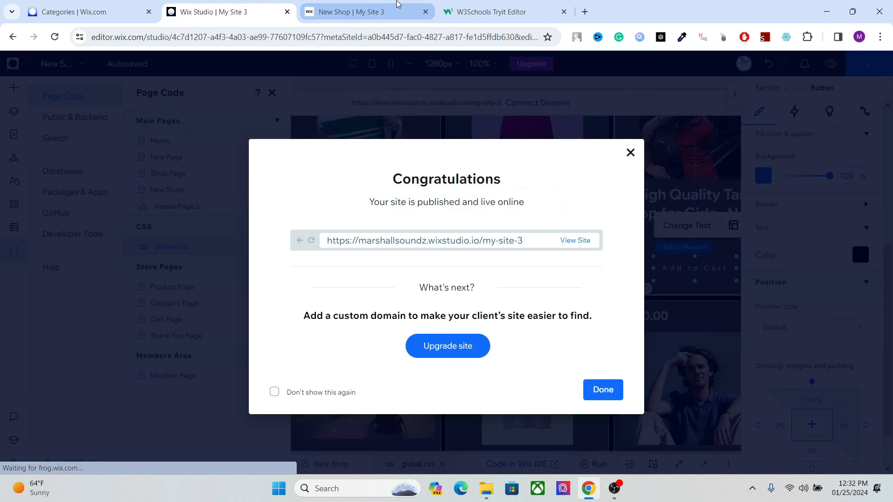
click(397, 5)
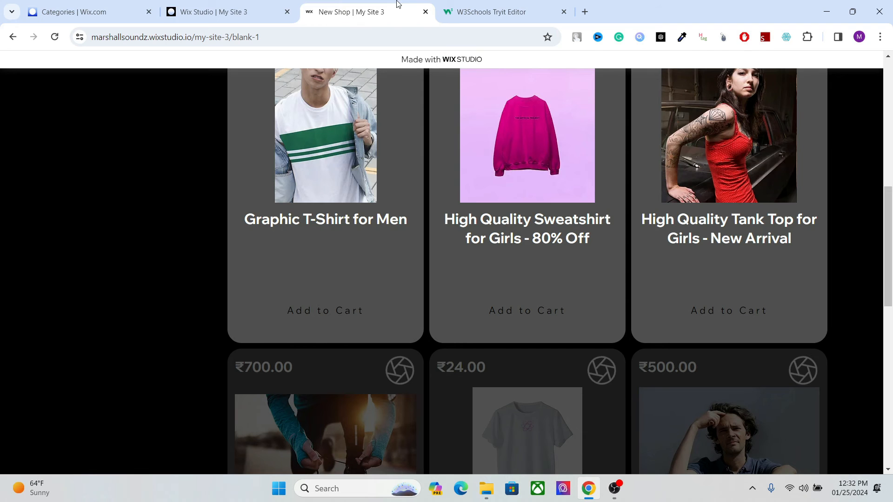
click(54, 37)
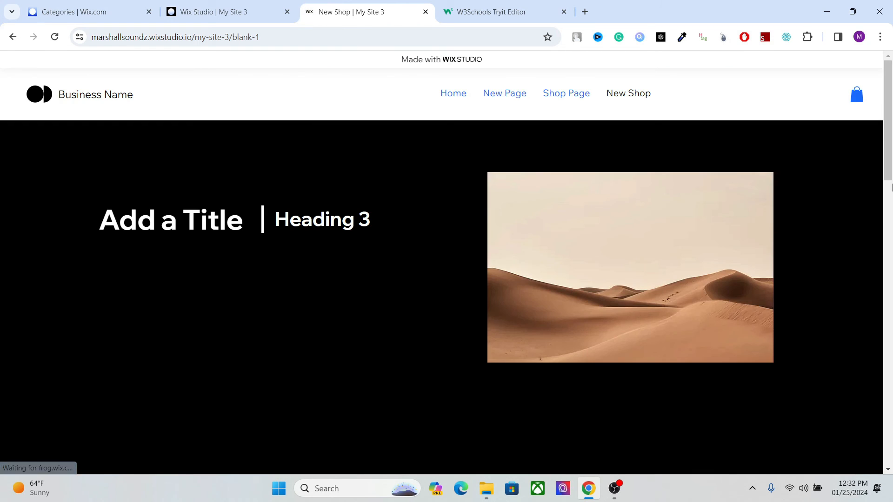
drag(889, 176, 889, 312)
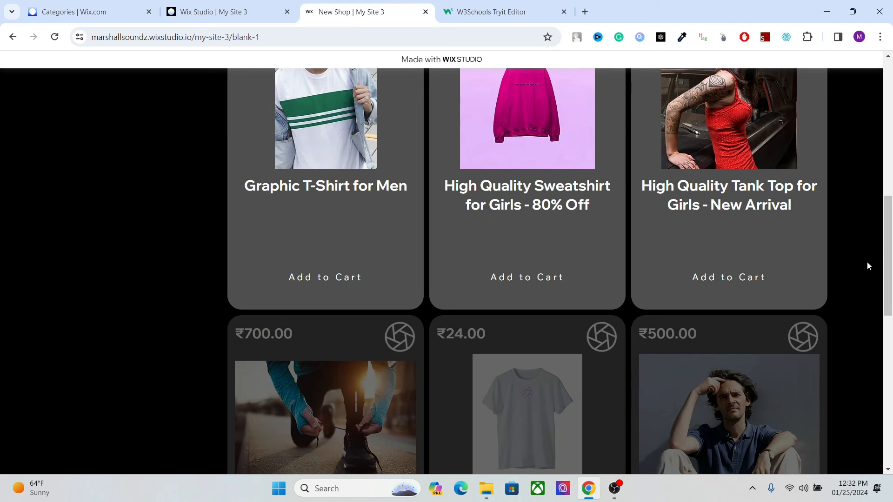
click(743, 280)
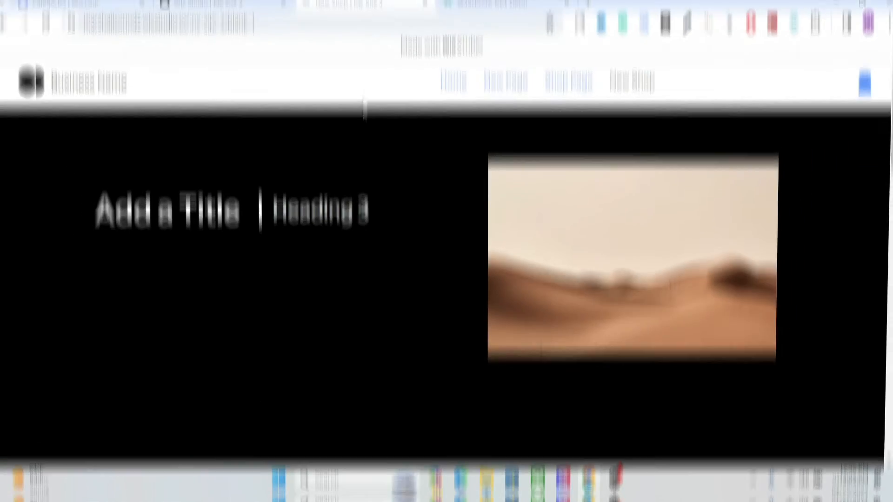
Step: In the Wix Studio editor, create the custom CSS class Blahblah on the product title text of the T-shirt card
click(246, 11)
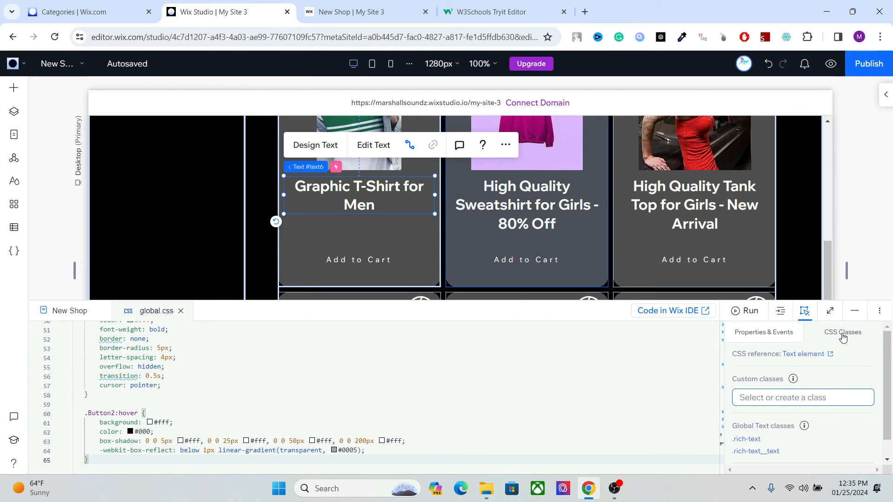
click(779, 396)
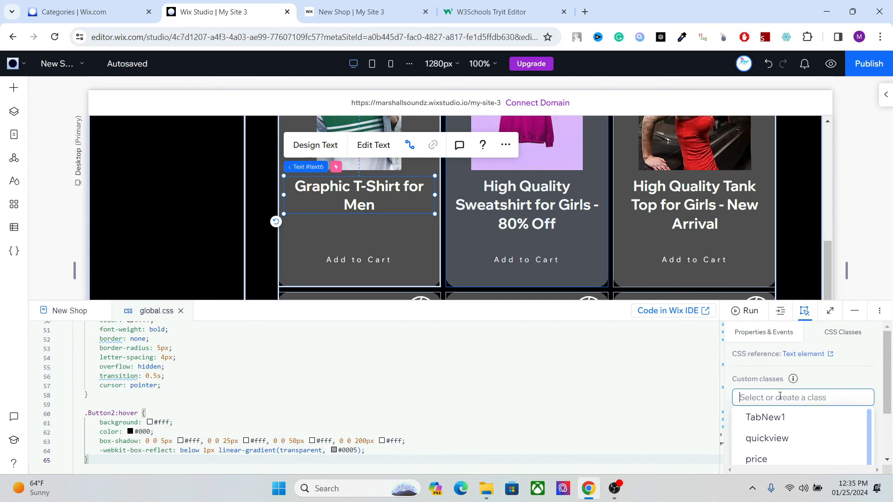
text(B)
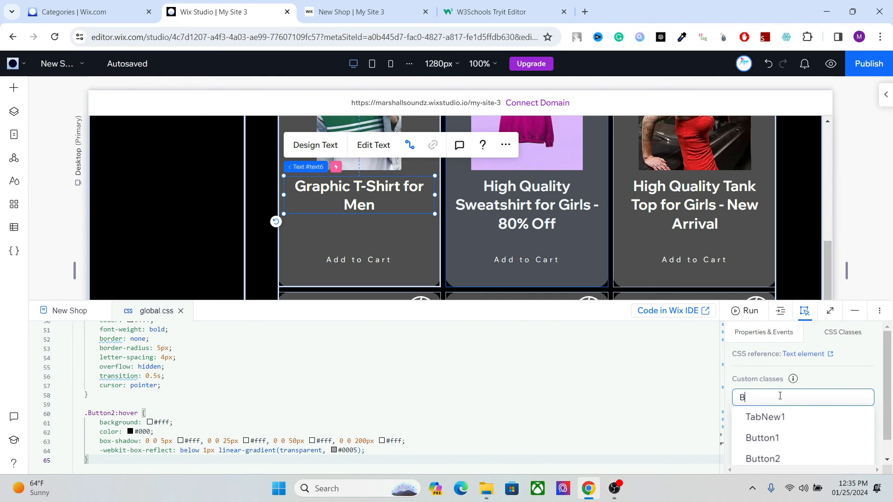
text(lahbla)
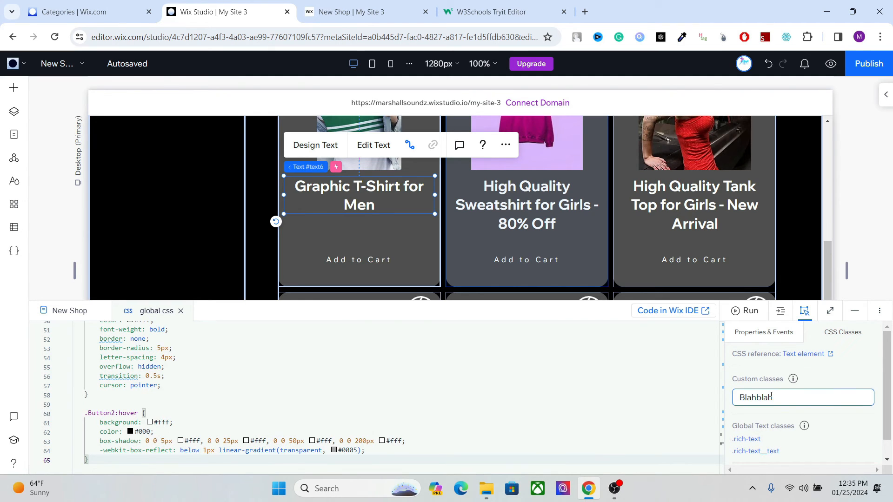
text(h)
key(Return)
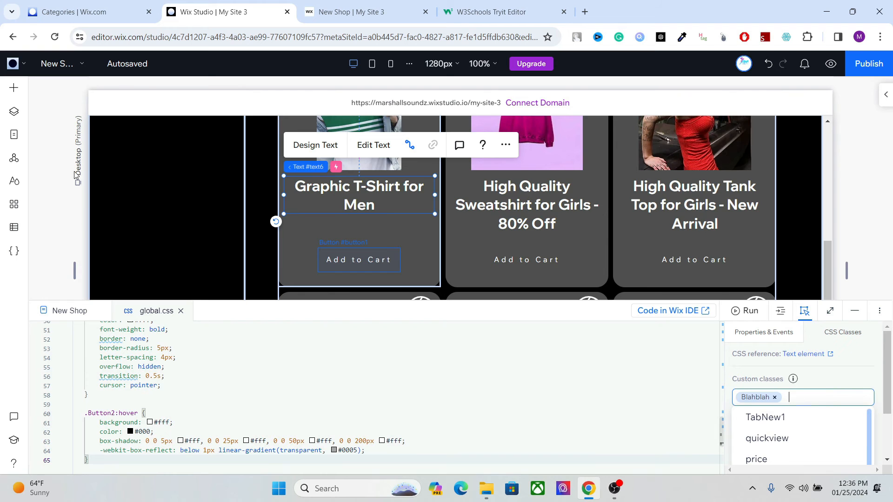
Step: Copy the .Tshirt, .Tshirt:hover, .price and countUp keyframes rules from the W3Schools editor and paste them at the end of global.css in Wix Studio
click(14, 250)
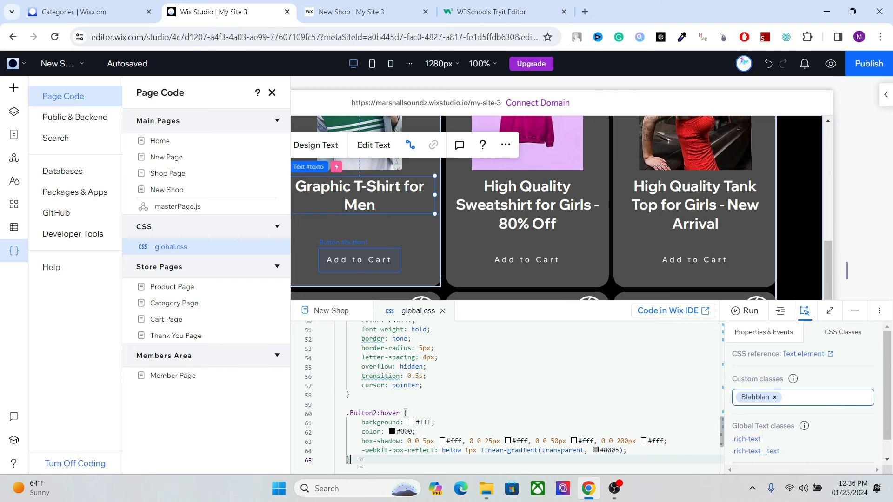
key(Return)
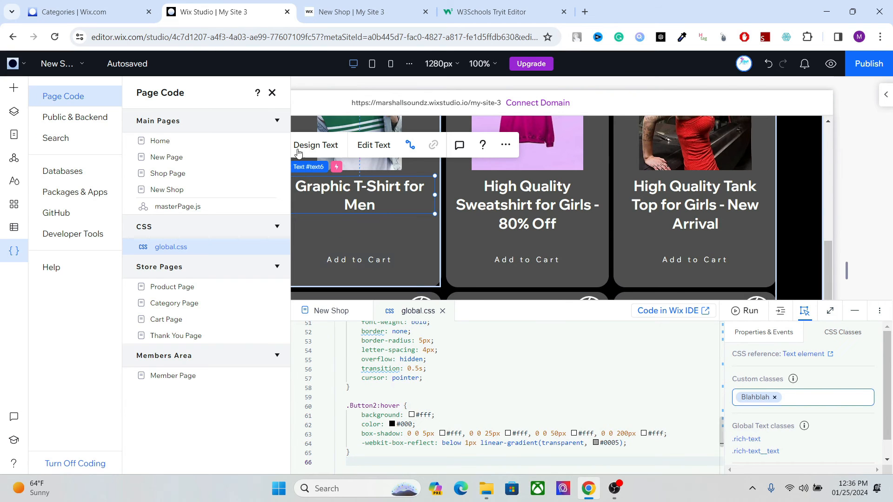
click(272, 93)
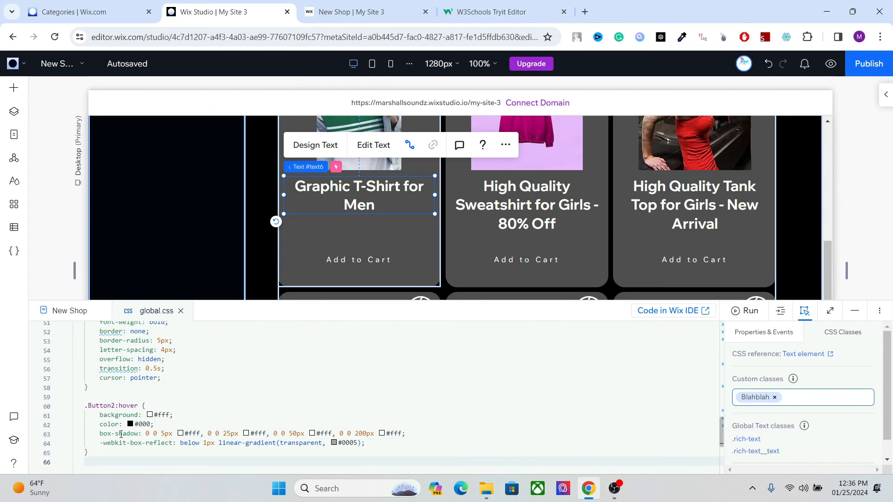
key(Return)
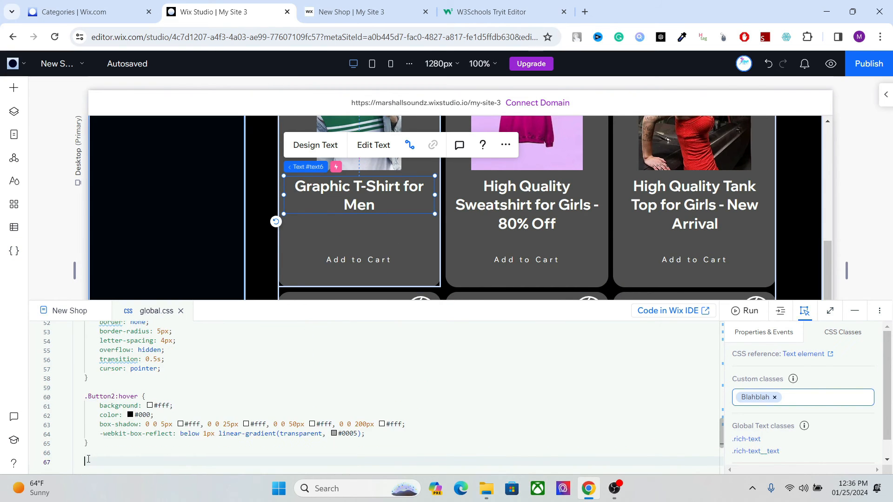
click(491, 12)
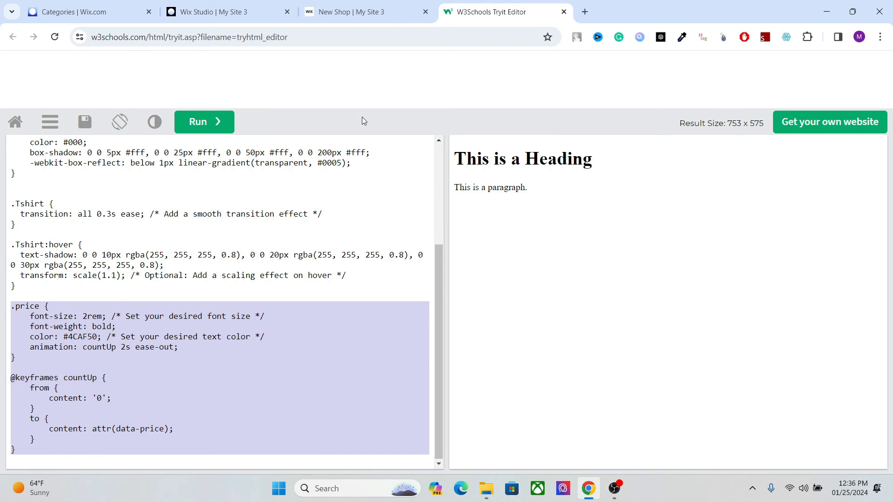
drag(14, 205, 29, 500)
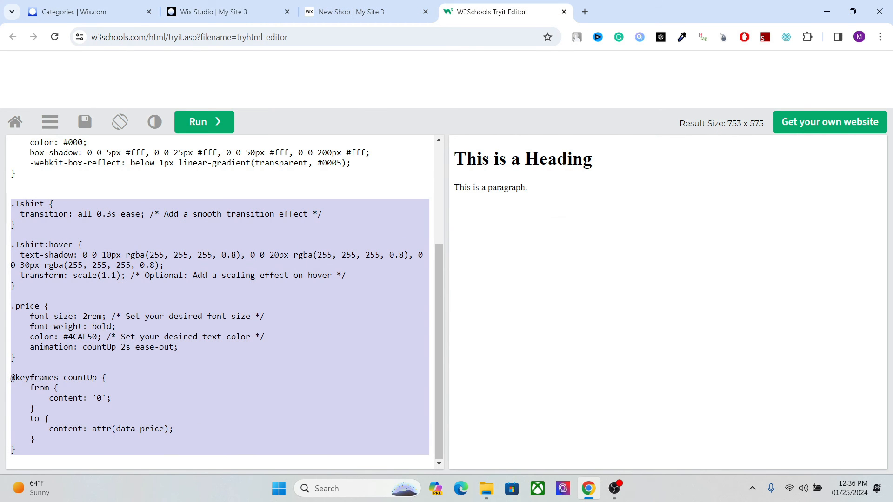
click(226, 10)
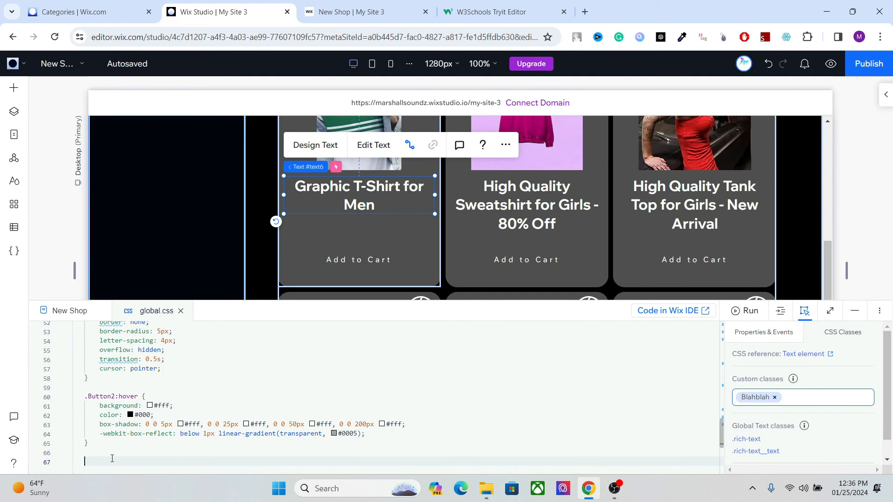
key(ctrl+v)
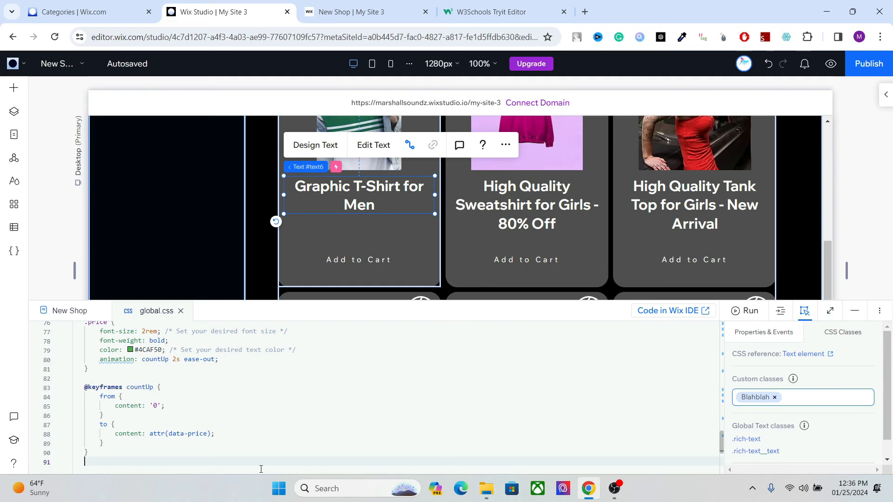
Step: Rename the pasted .Tshirt selector in global.css to .Blahblah
drag(722, 447, 722, 424)
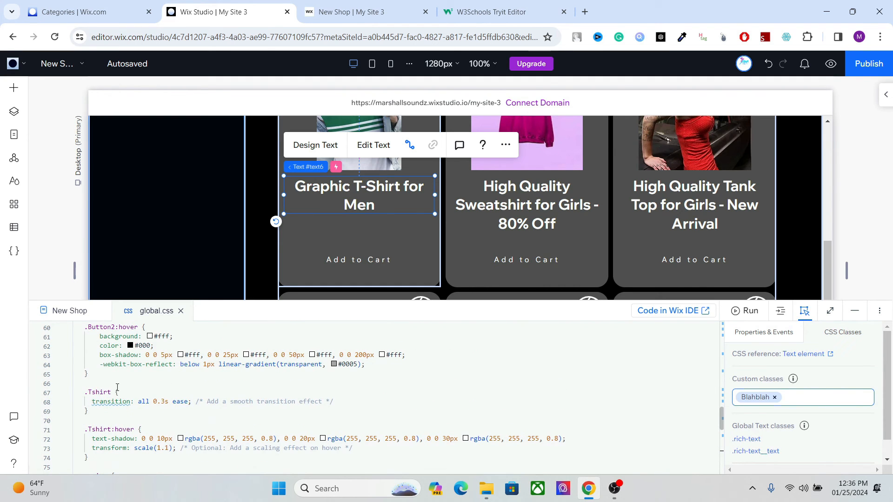
drag(113, 391, 90, 391)
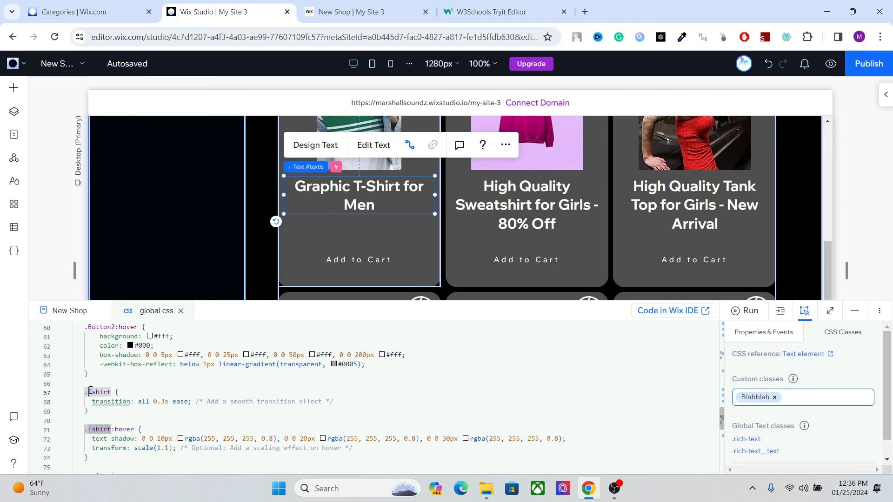
text(Blah)
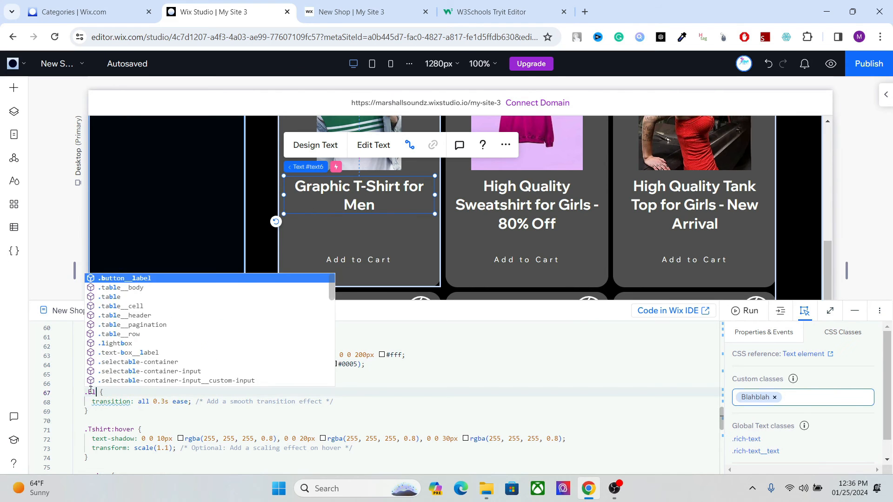
text(blah)
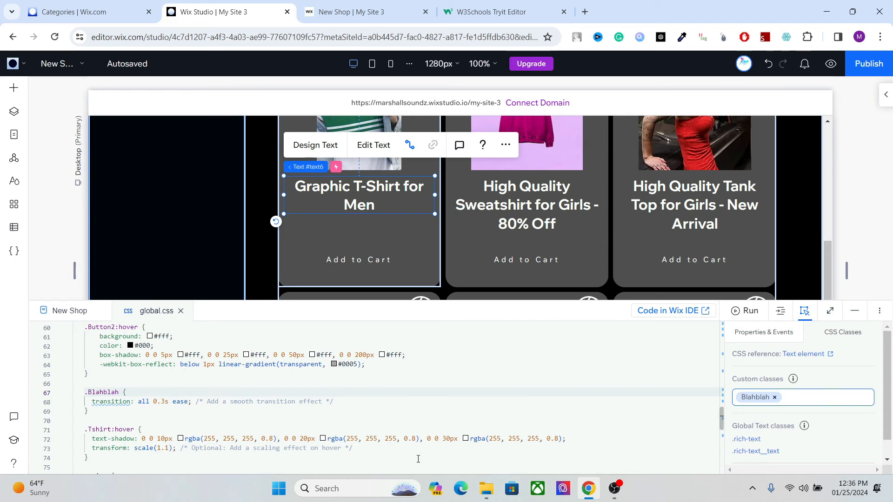
Step: Change the .Tshirt:hover selector in global.css to .Blahblah:hover
scroll(718, 438, down, 3)
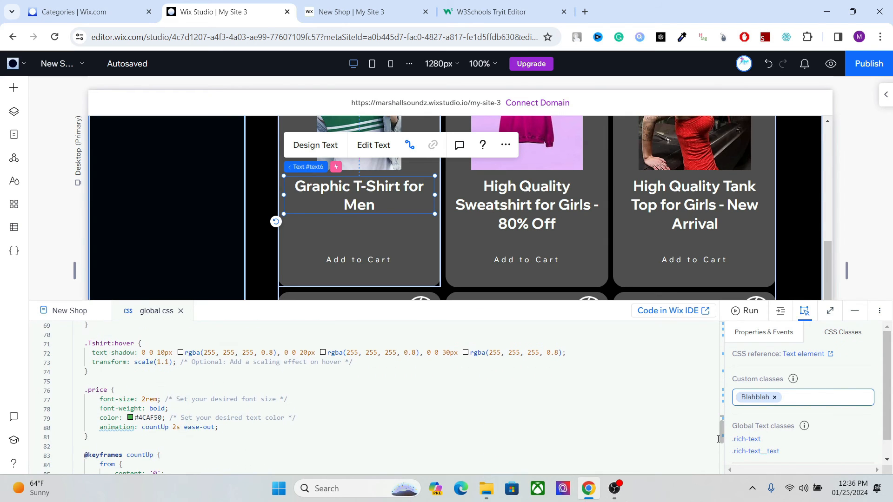
double_click(111, 343)
click(112, 343)
key(BackSpace)
key(BackSpace)
key(BackSpace)
key(BackSpace)
key(BackSpace)
key(BackSpace)
text(B)
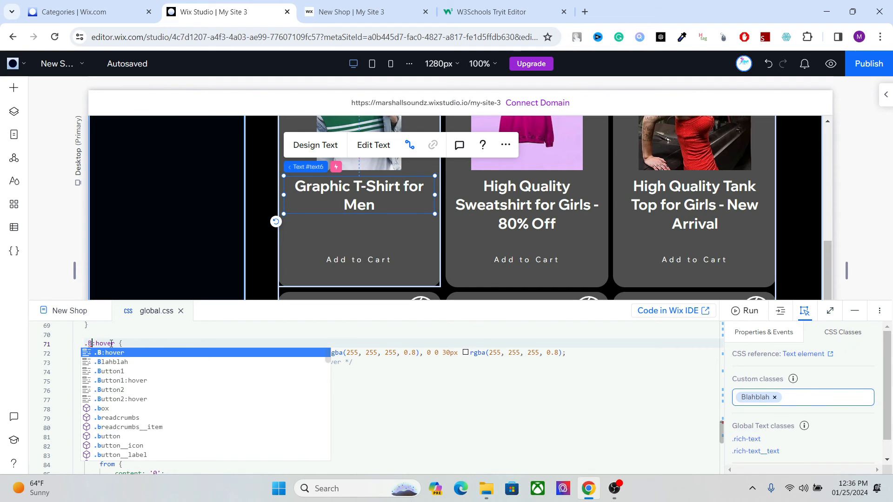
text(l)
key(BackSpace)
text(lahblah)
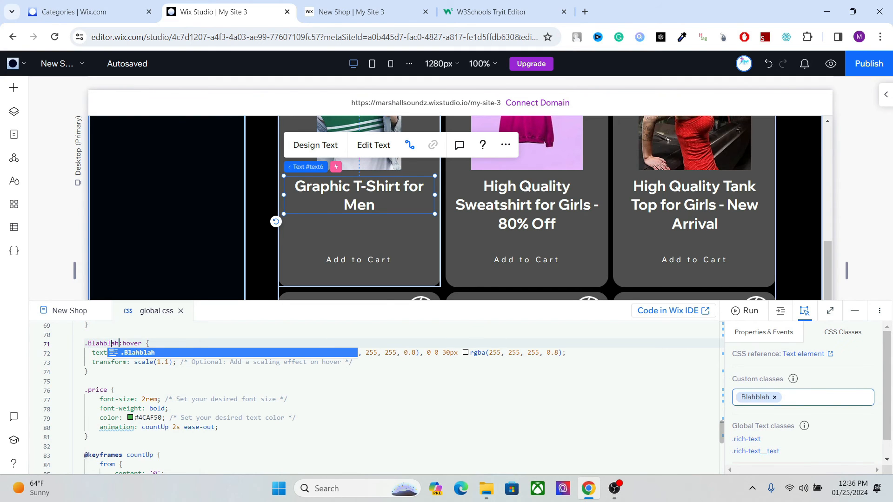
Step: Republish the site, reload the live New Shop page and check the product titles on the first row of cards
click(879, 65)
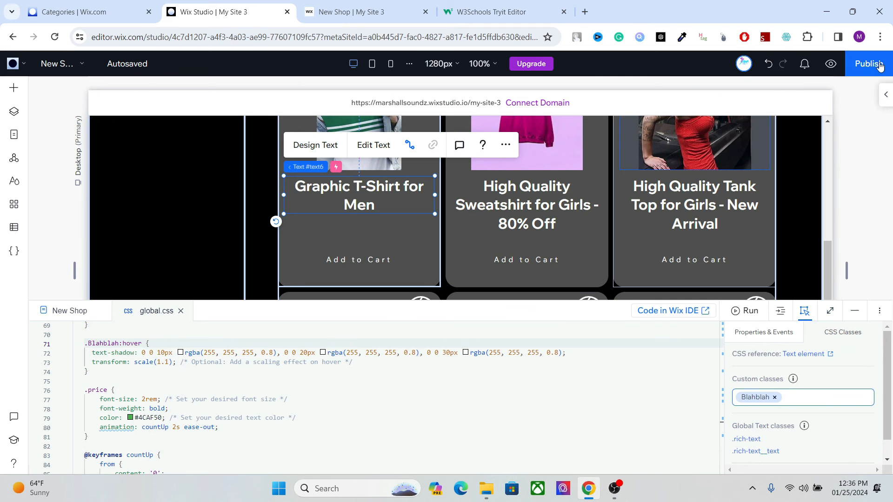
click(378, 6)
click(224, 10)
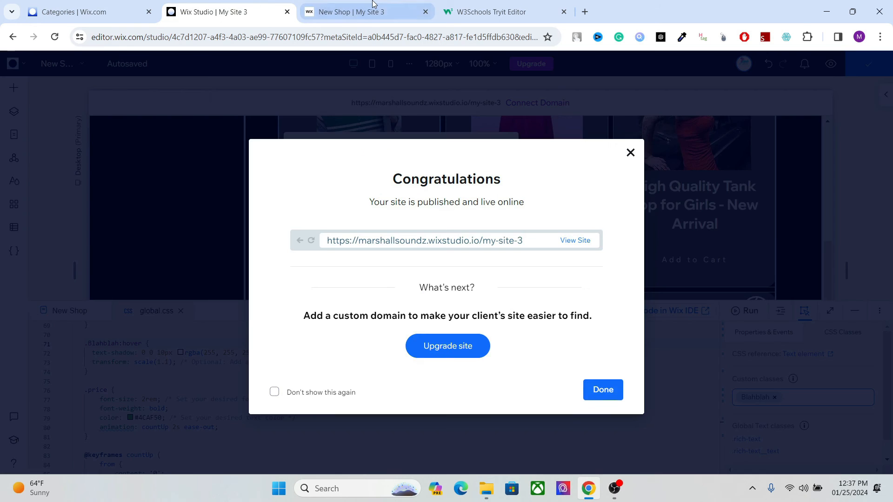
click(373, 4)
click(54, 37)
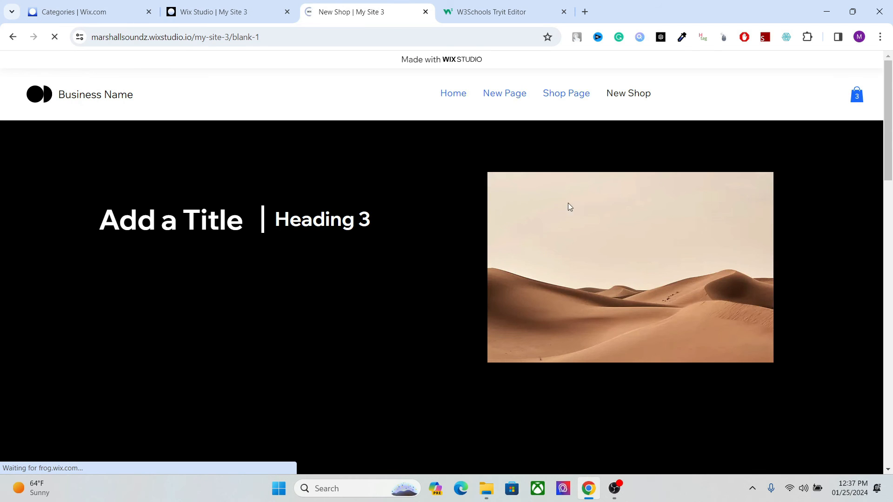
drag(892, 135, 892, 243)
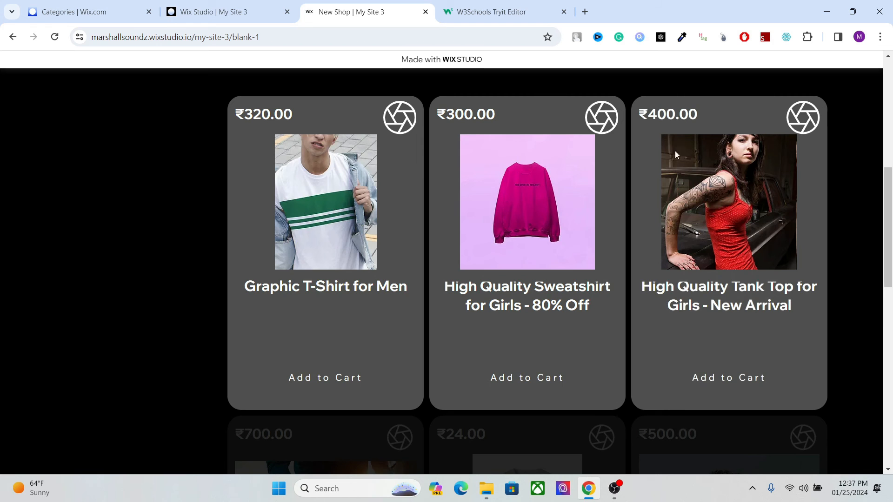
drag(884, 228, 882, 265)
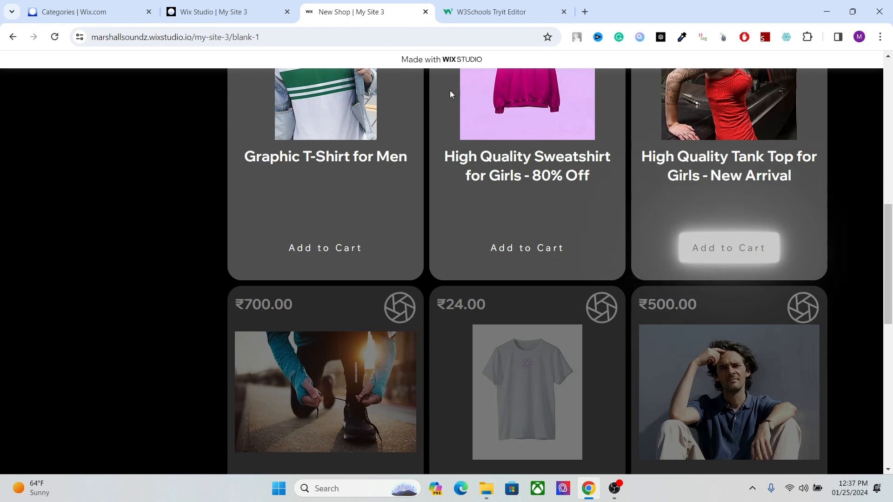
Step: Back in the Wix Studio editor, assign the existing custom CSS class Blahblah to the Add a Title text in the hero section
click(214, 11)
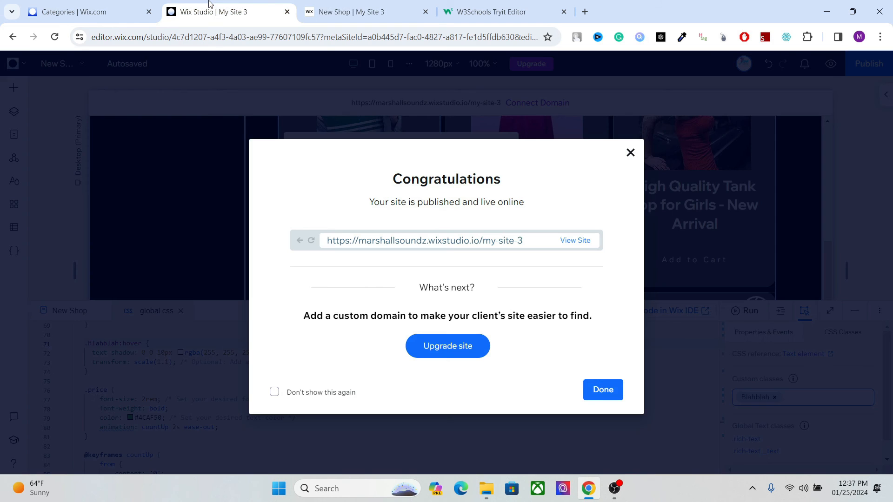
click(630, 153)
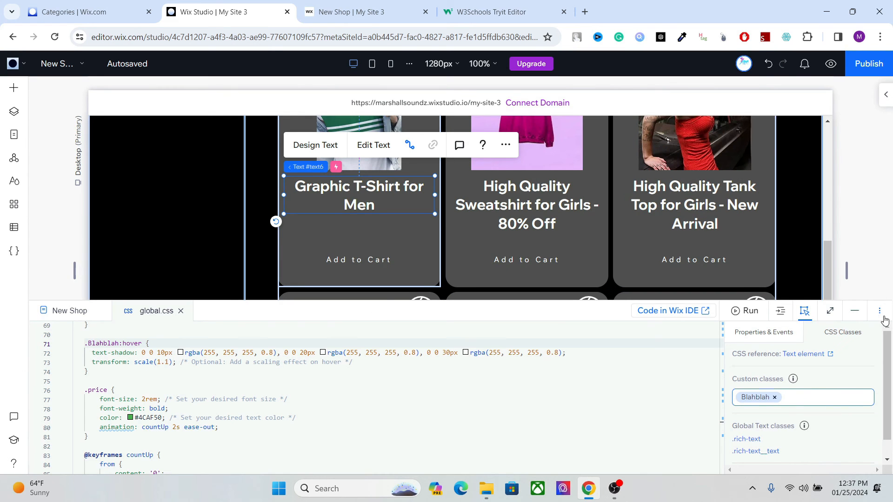
click(855, 311)
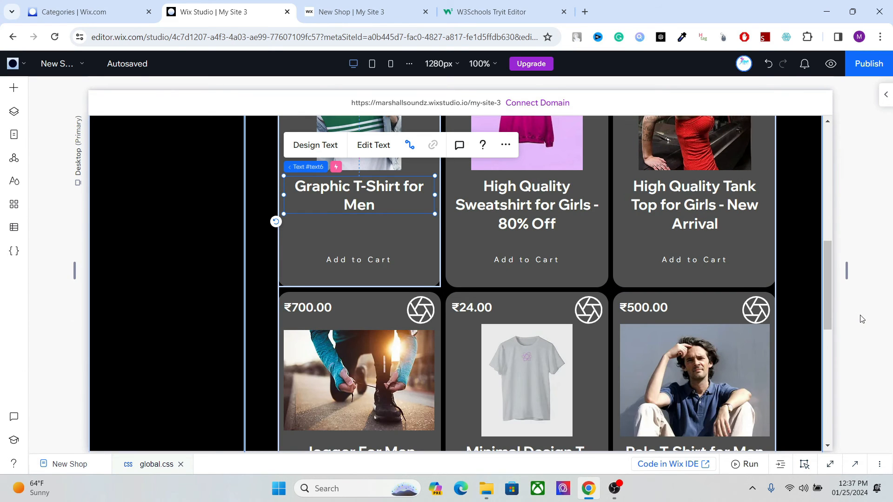
drag(827, 306, 825, 193)
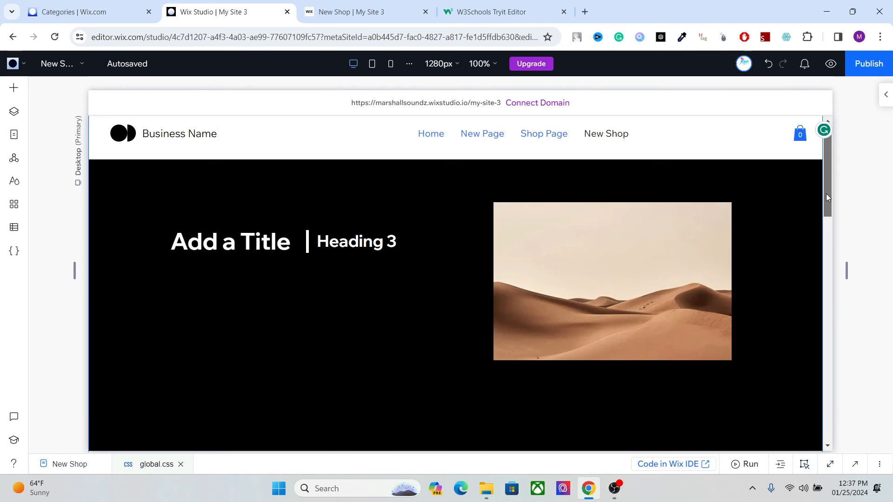
click(236, 238)
click(230, 245)
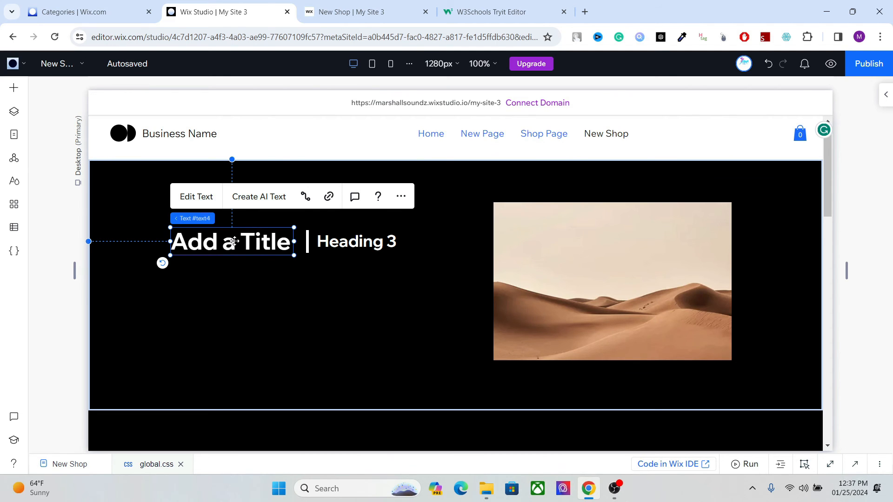
click(855, 464)
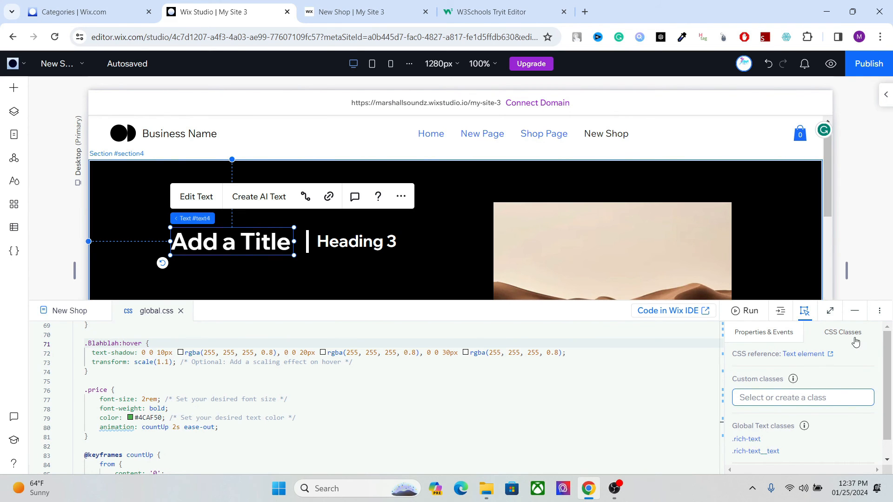
click(764, 398)
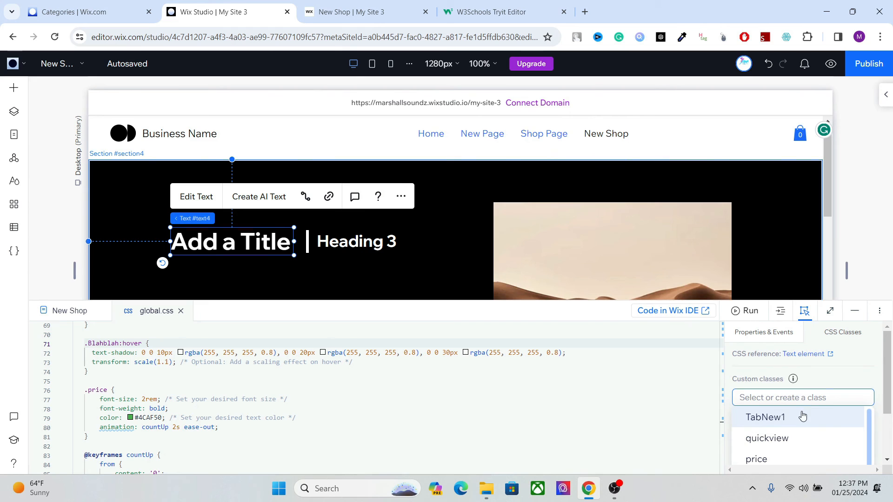
text(Bl)
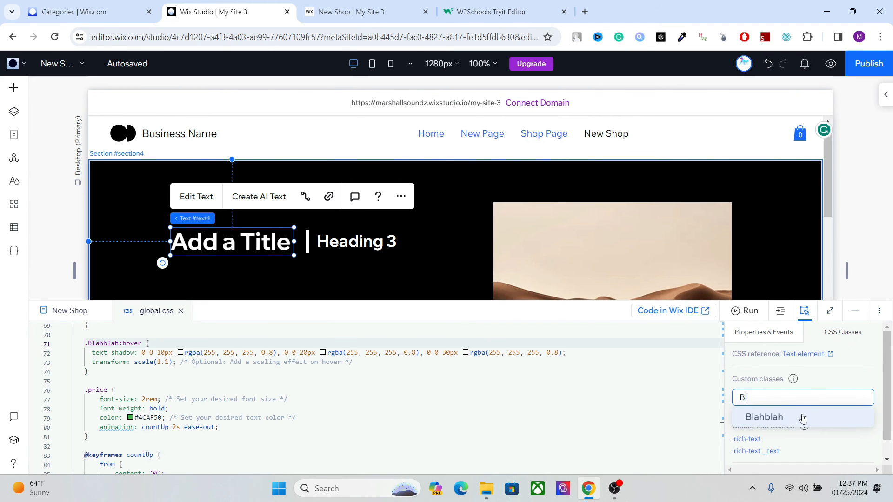
click(803, 418)
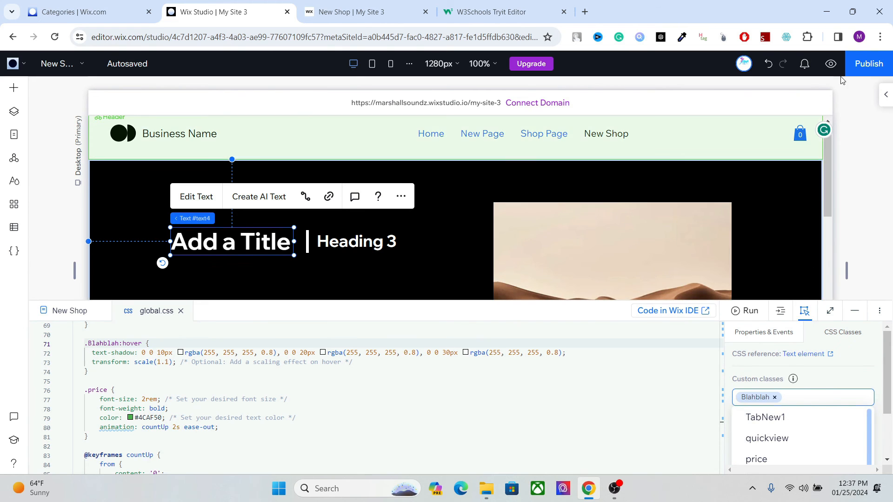
Step: Republish the site, test the Add a Title hover effect on the reloaded live New Shop page, and return to the Wix Studio editor
click(866, 65)
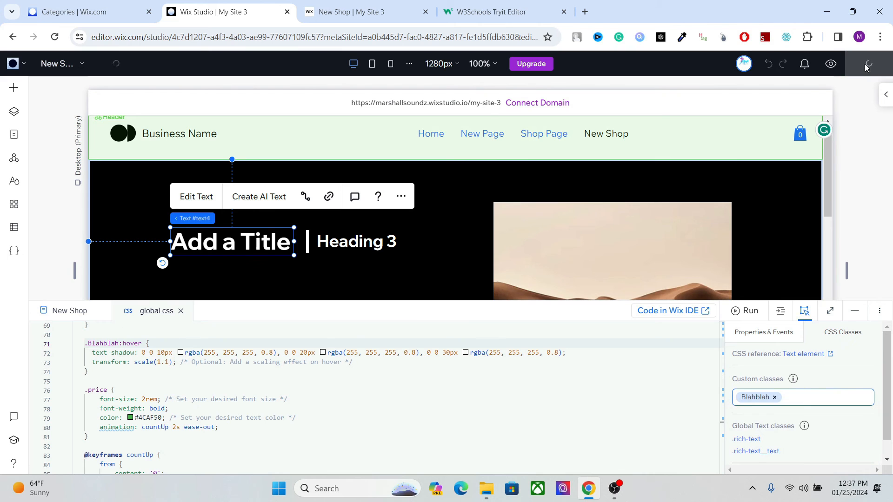
click(394, 5)
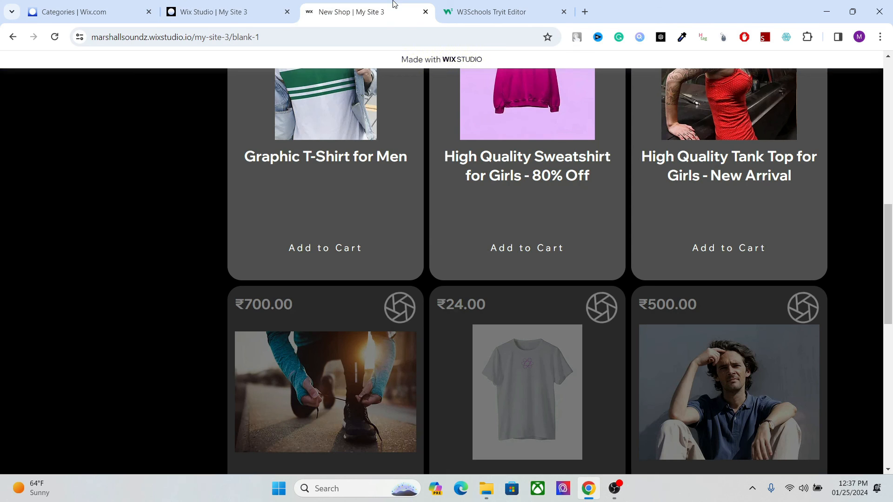
click(55, 37)
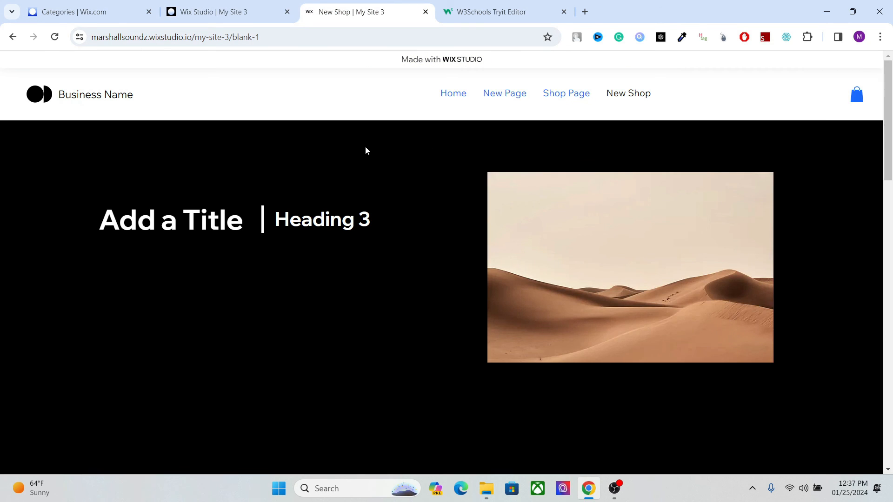
click(55, 36)
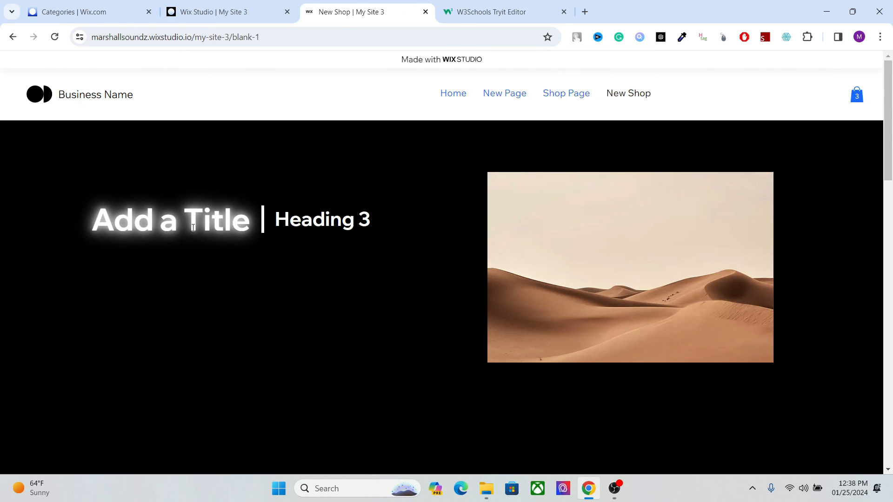
click(222, 10)
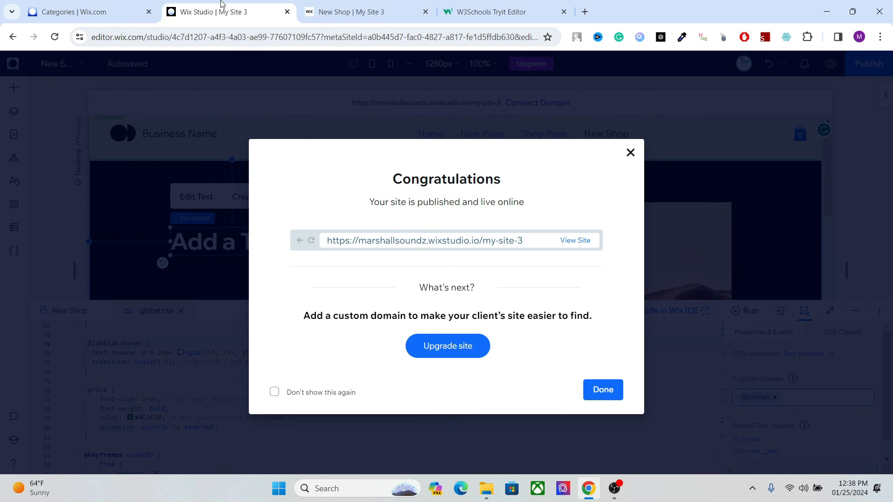
click(631, 153)
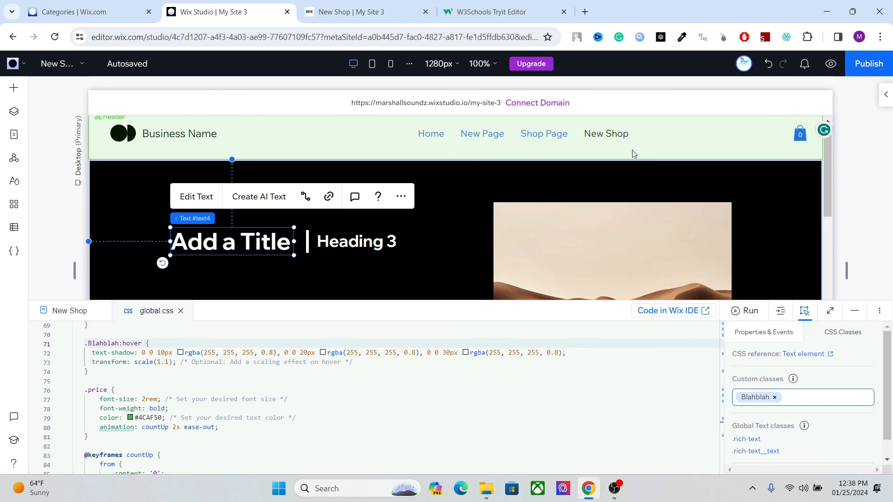
Step: Add an input dropdown to the product section, directly above the third product card
drag(830, 202, 821, 221)
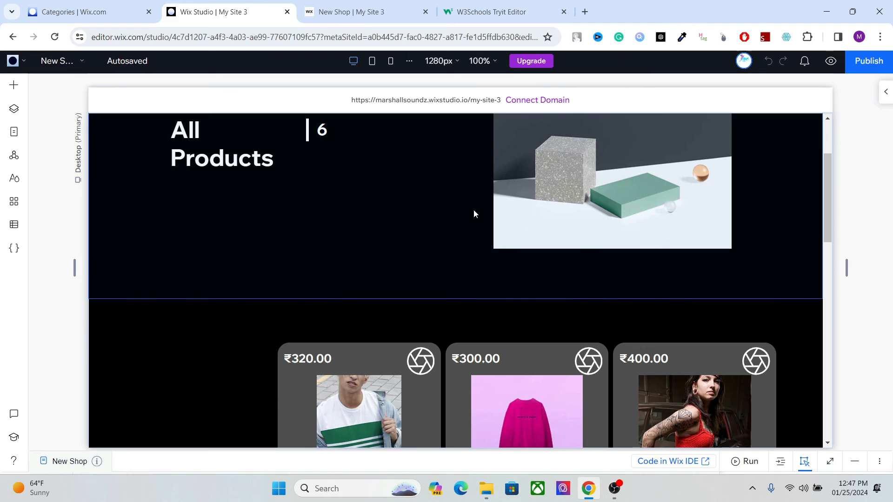
click(393, 216)
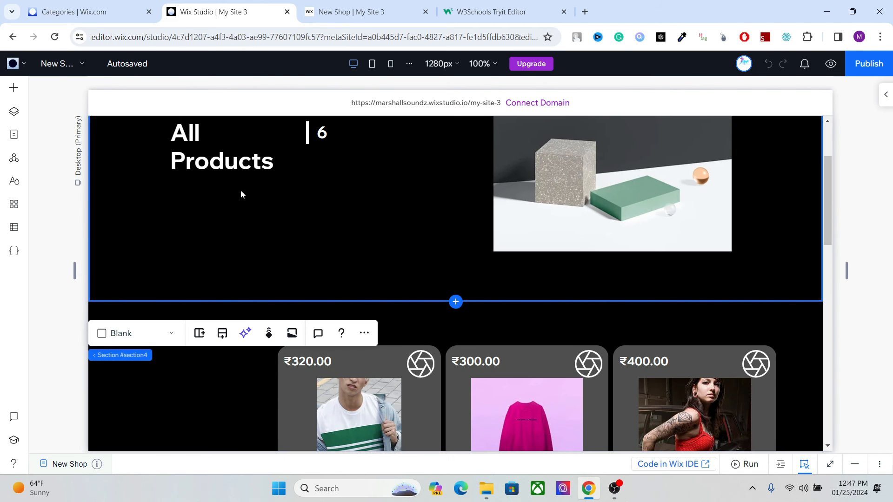
click(15, 90)
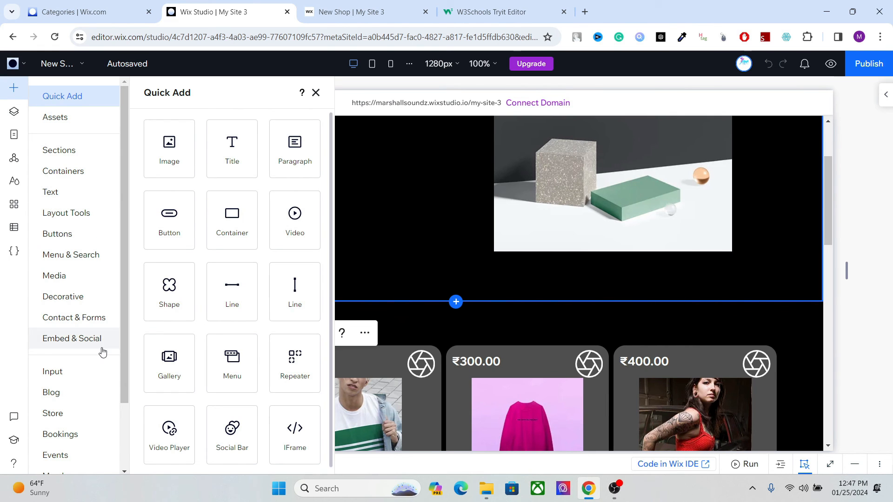
click(84, 372)
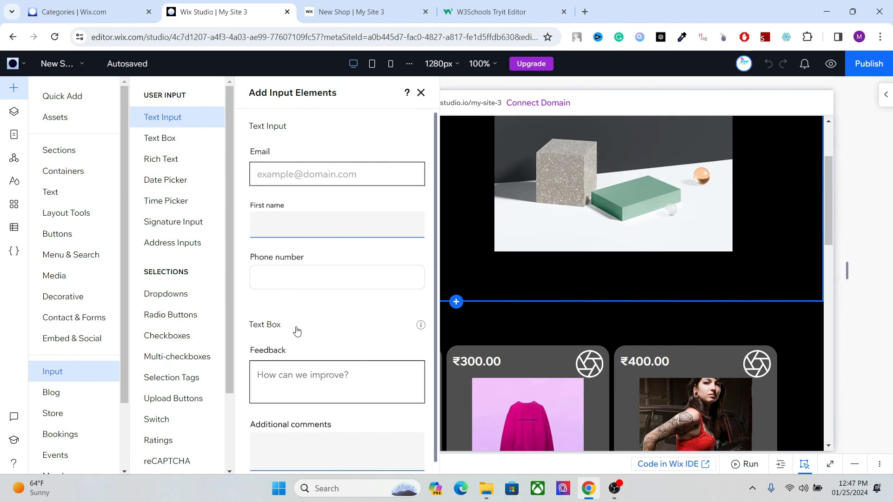
click(199, 294)
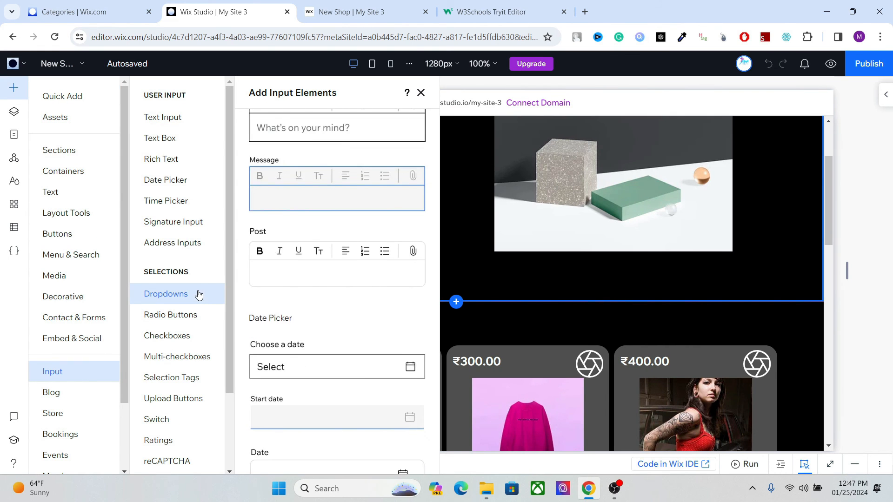
drag(332, 259, 694, 321)
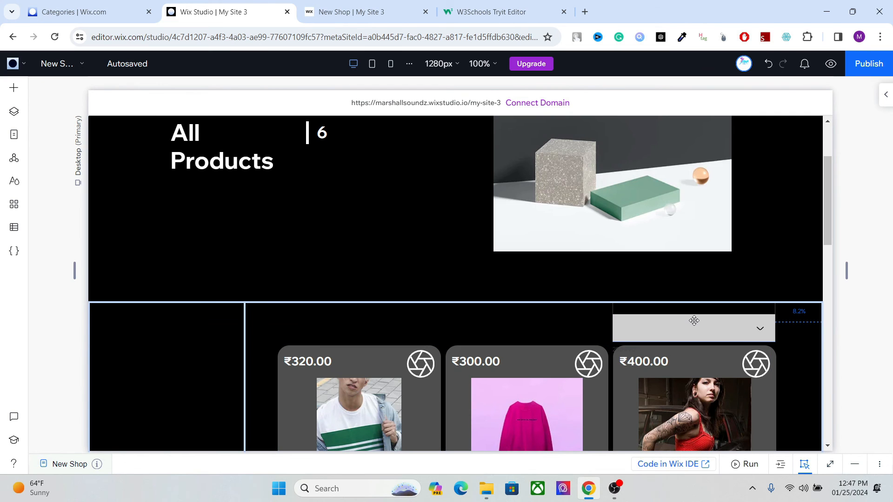
click(694, 326)
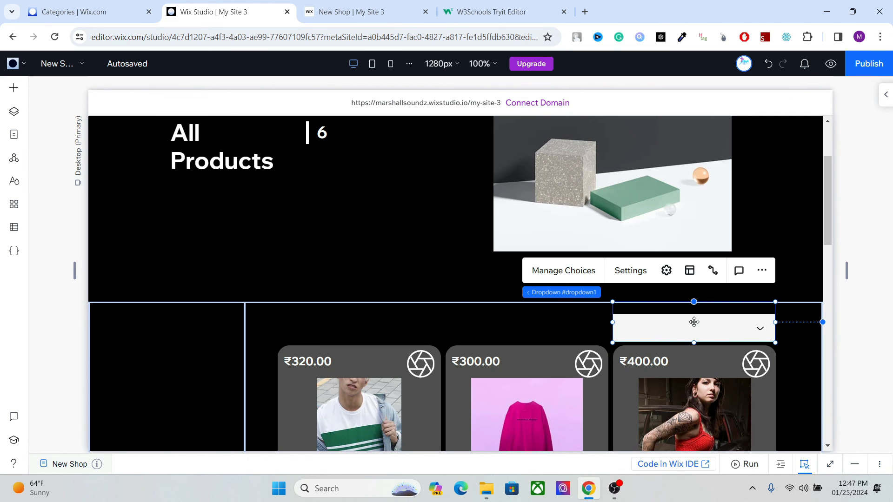
Step: Connect the new dropdown as a content filter on the Stores/Collections dataset, filtering by Name (Text)
click(711, 271)
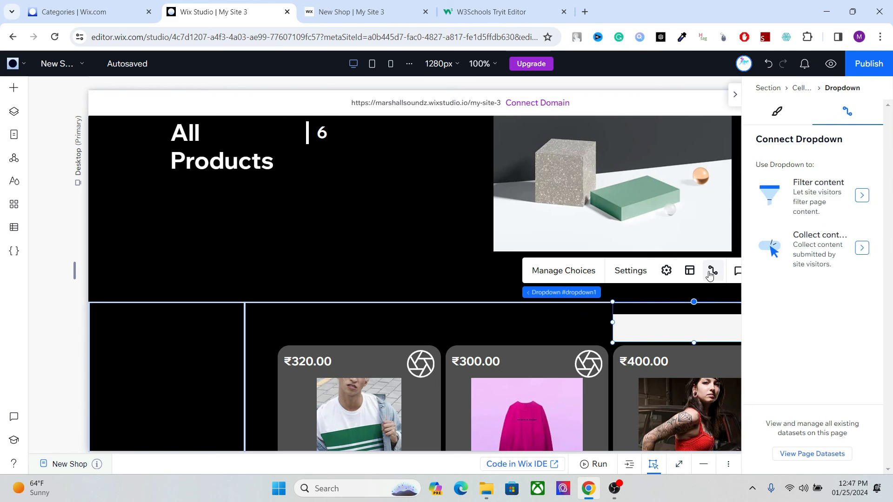
click(861, 194)
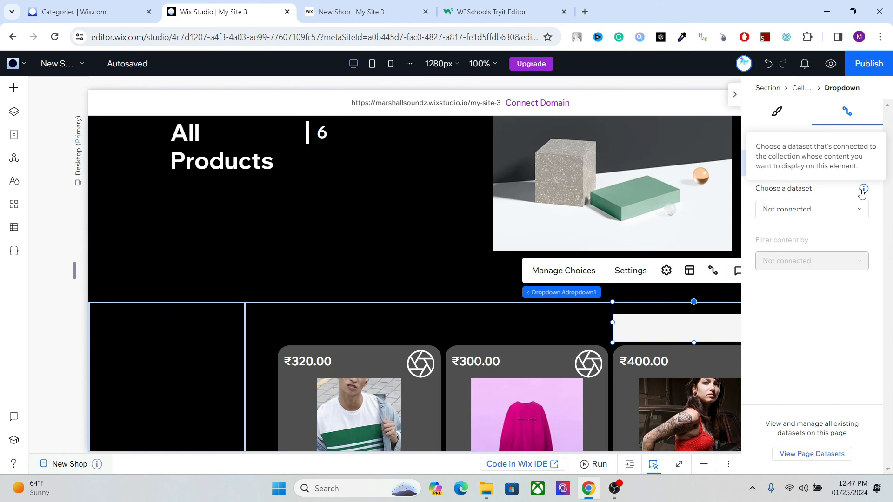
click(827, 209)
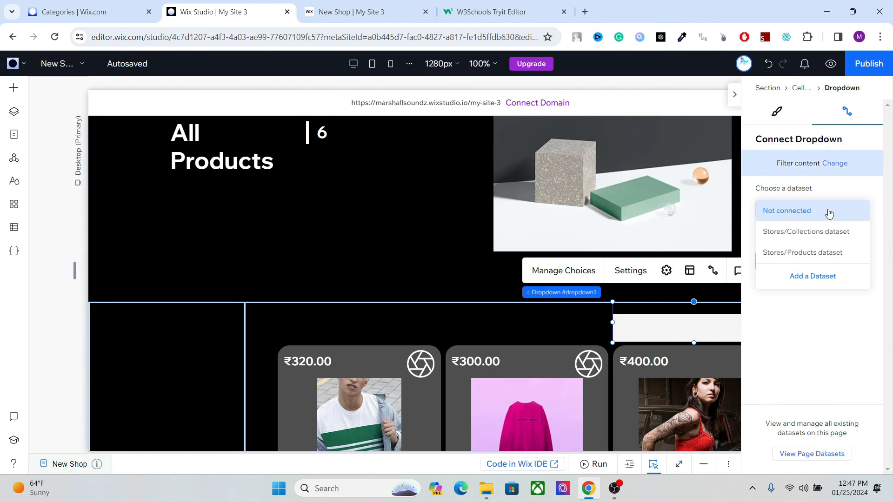
click(810, 232)
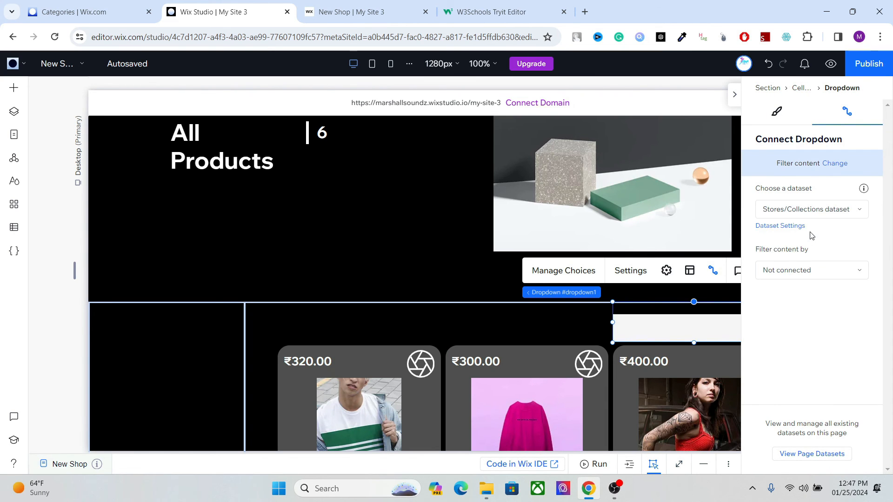
click(810, 270)
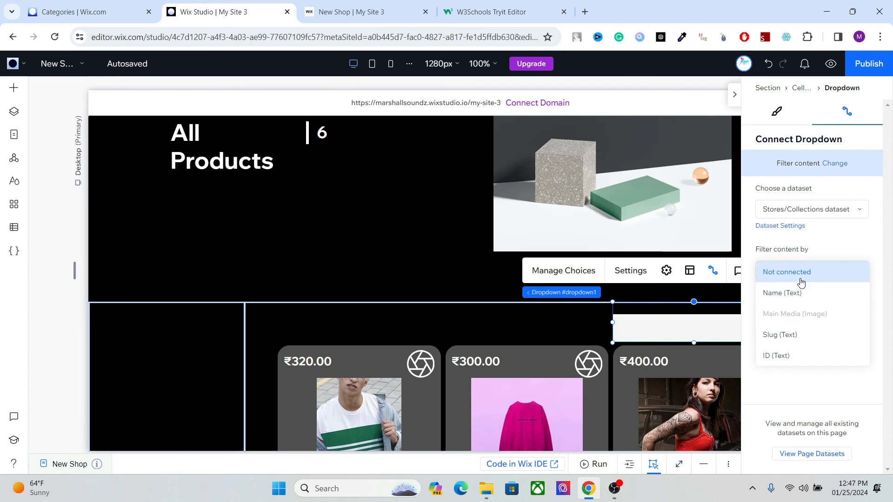
click(792, 294)
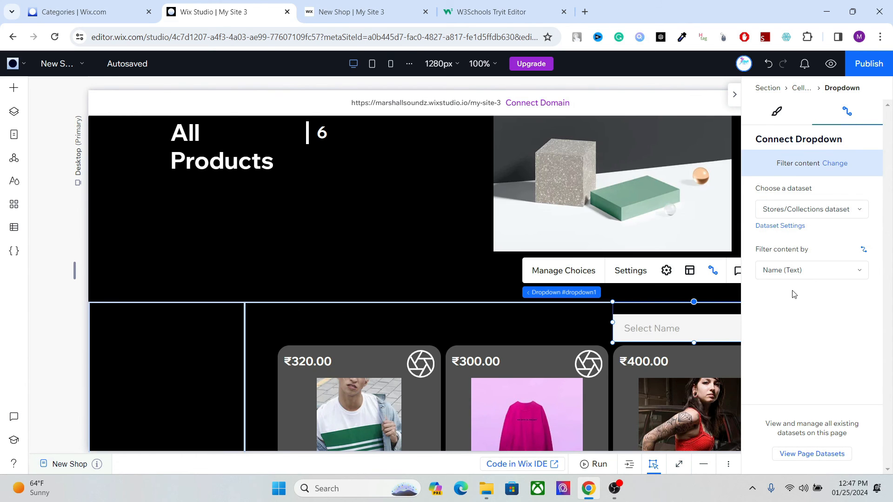
click(573, 325)
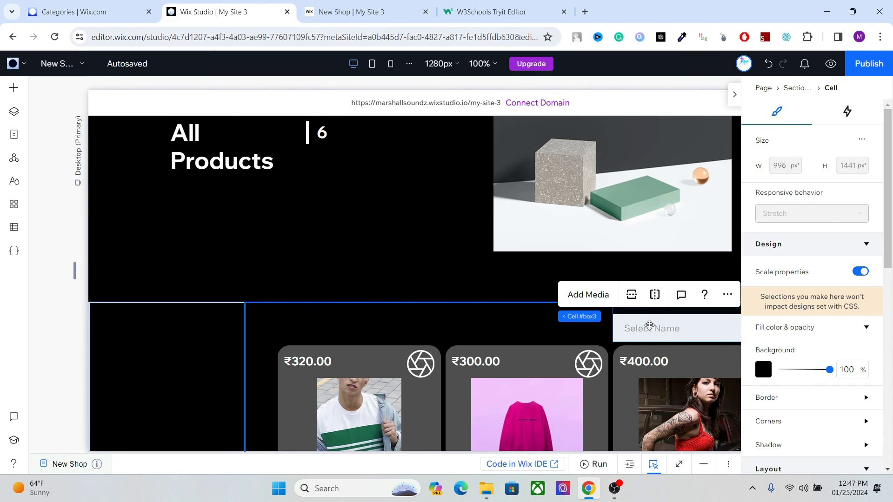
click(734, 95)
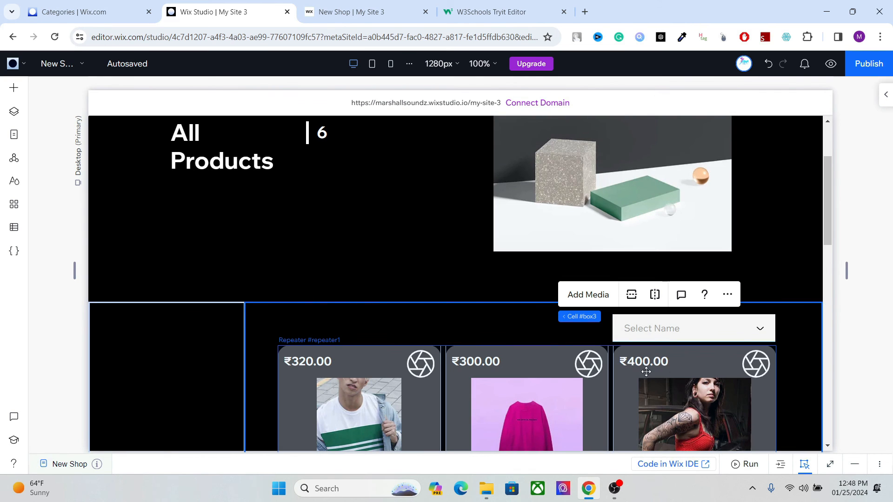
Step: Open the Stores/Products dataset settings from the product image in the repeater and go to its filter options
click(549, 374)
click(529, 387)
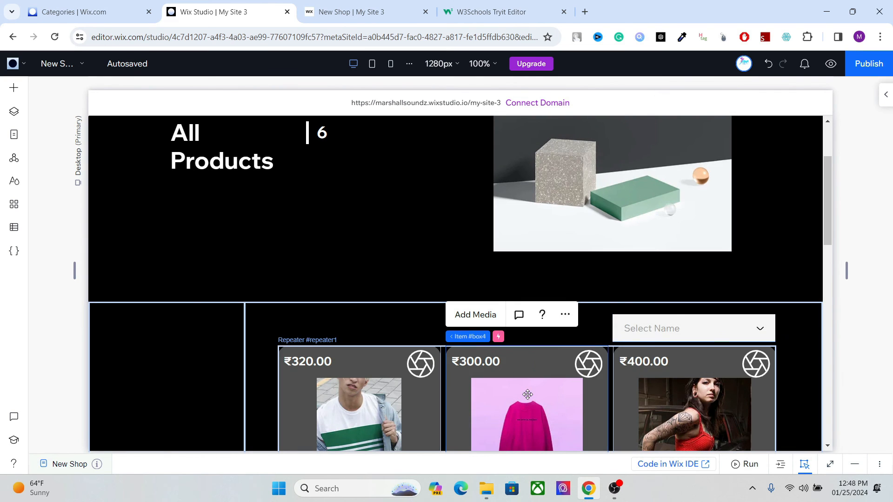
click(530, 395)
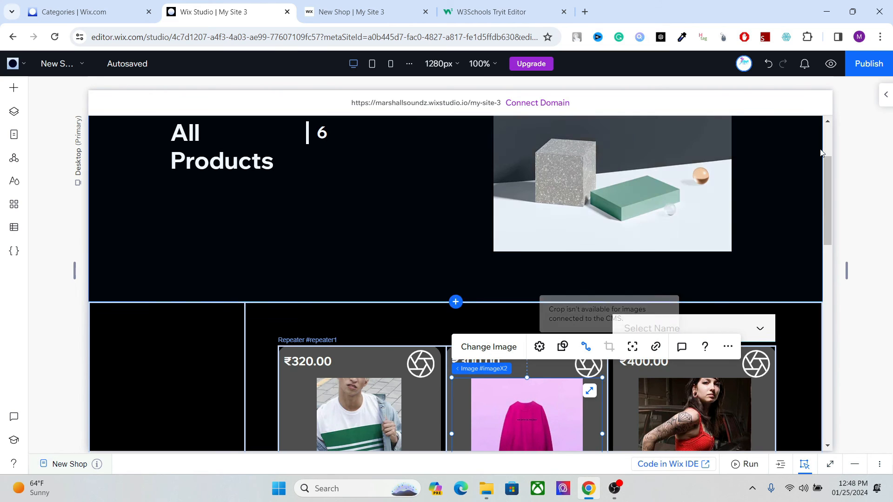
click(882, 96)
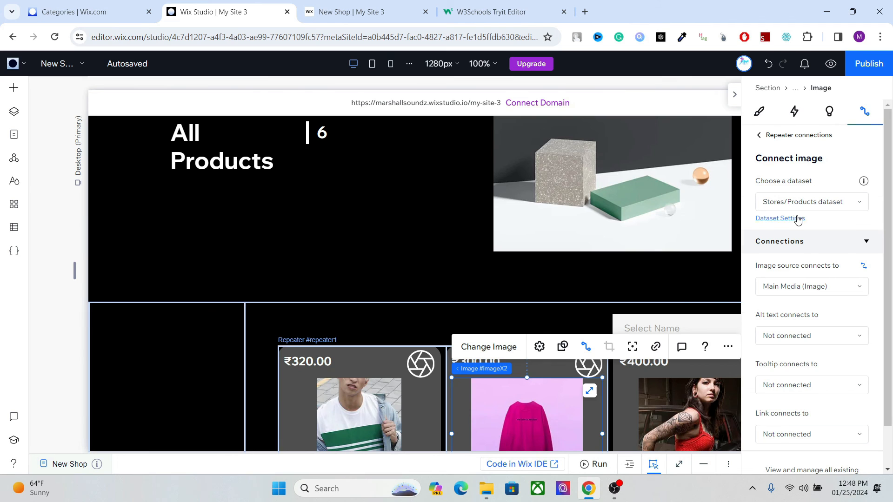
click(797, 220)
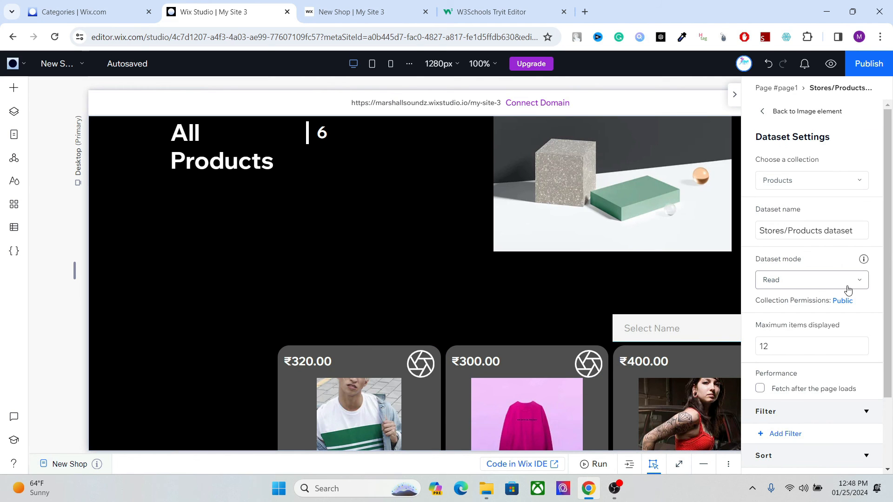
scroll(808, 372, down, 2)
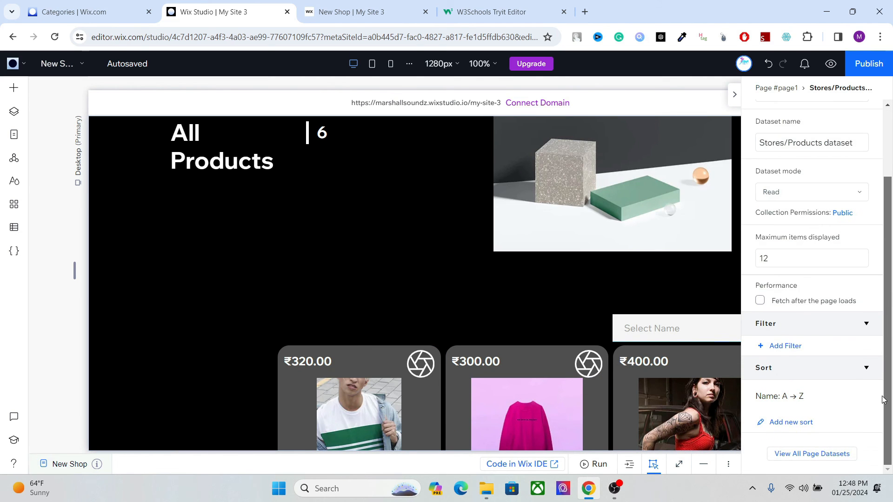
Step: Add a filter to the Stores/Products dataset where Collections includes values from another dataset, the Stores/Collections dataset
click(784, 345)
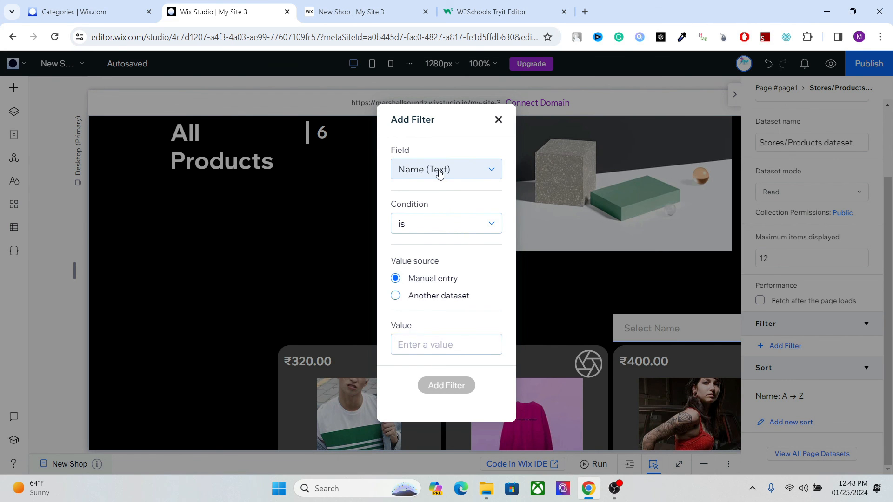
click(439, 173)
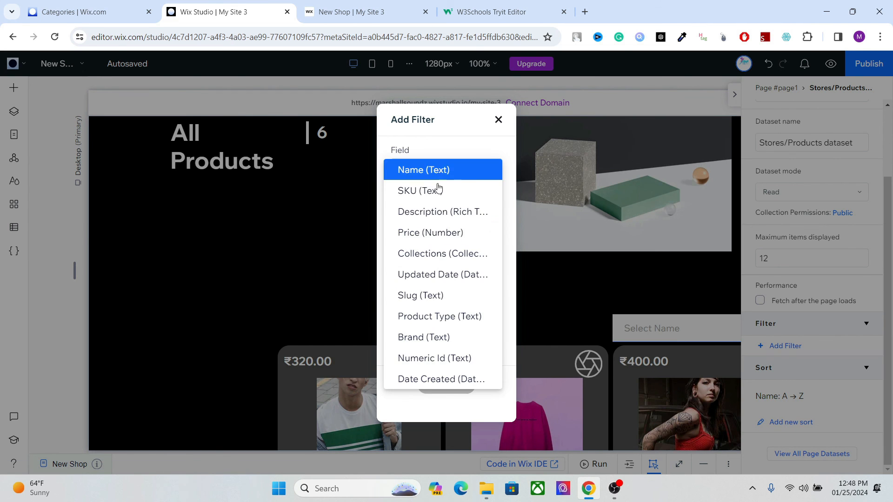
click(437, 257)
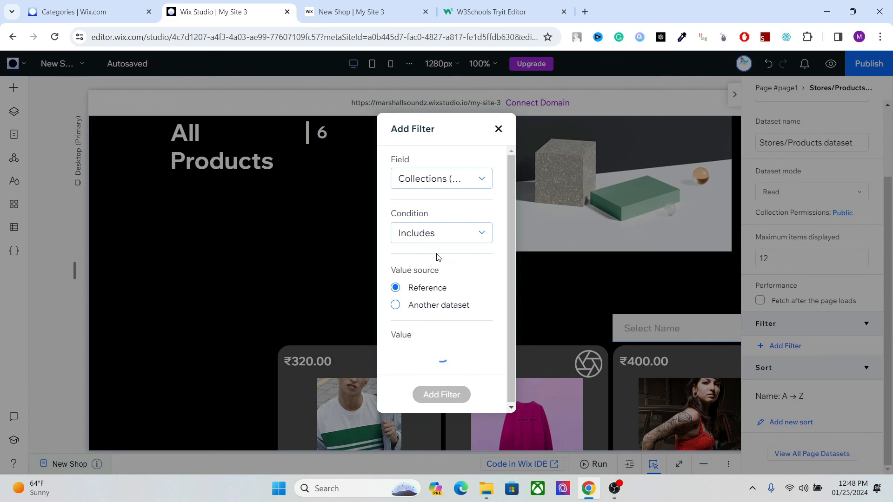
click(422, 306)
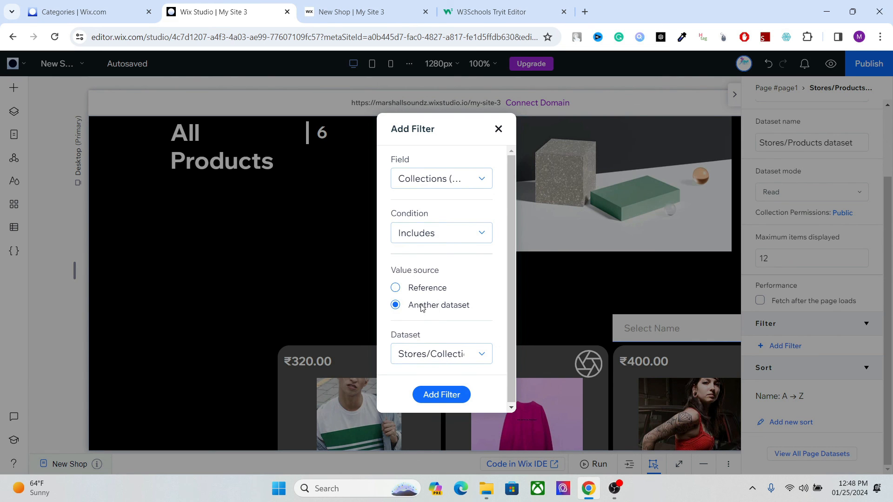
click(436, 355)
click(434, 361)
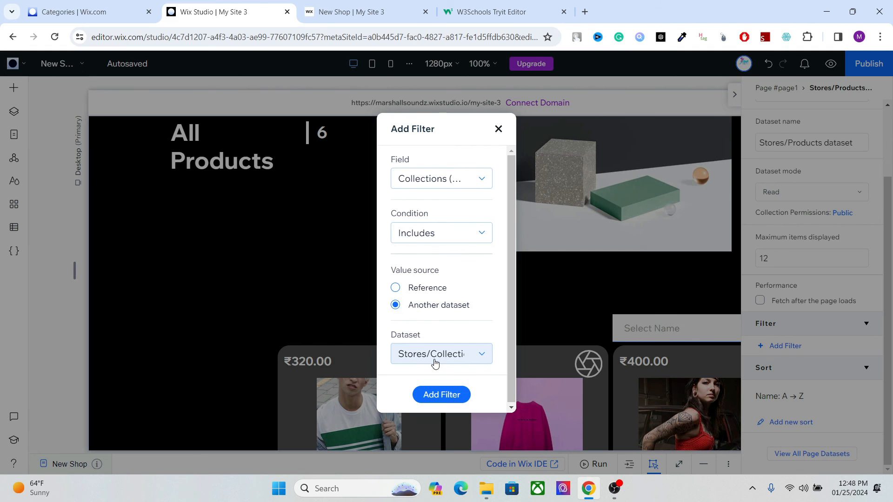
click(437, 394)
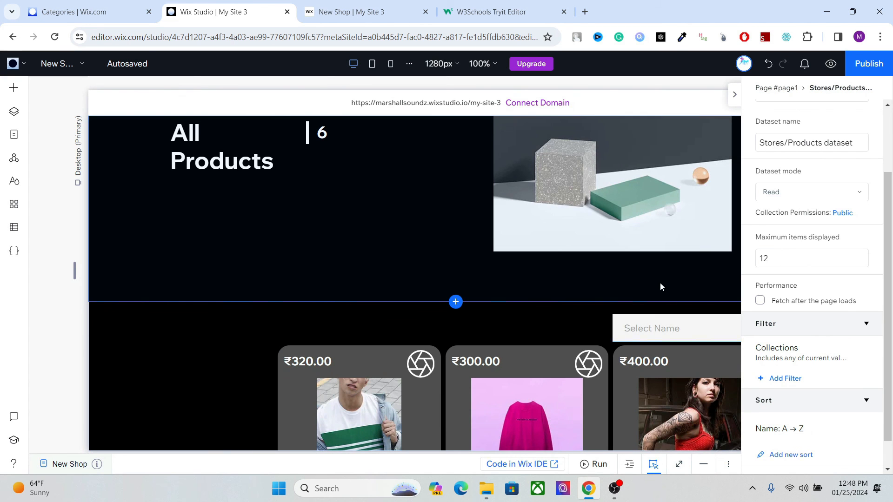
Step: Publish the site, view it live and open the New Shop page
click(854, 64)
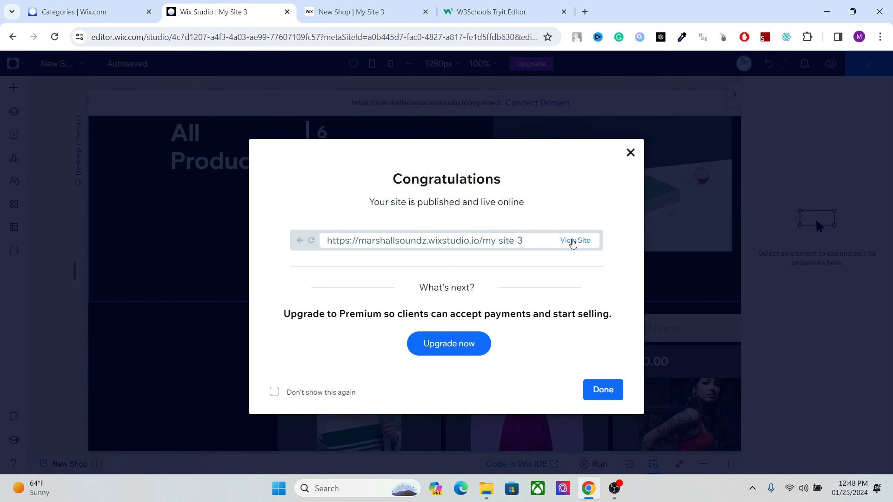
click(573, 240)
click(563, 12)
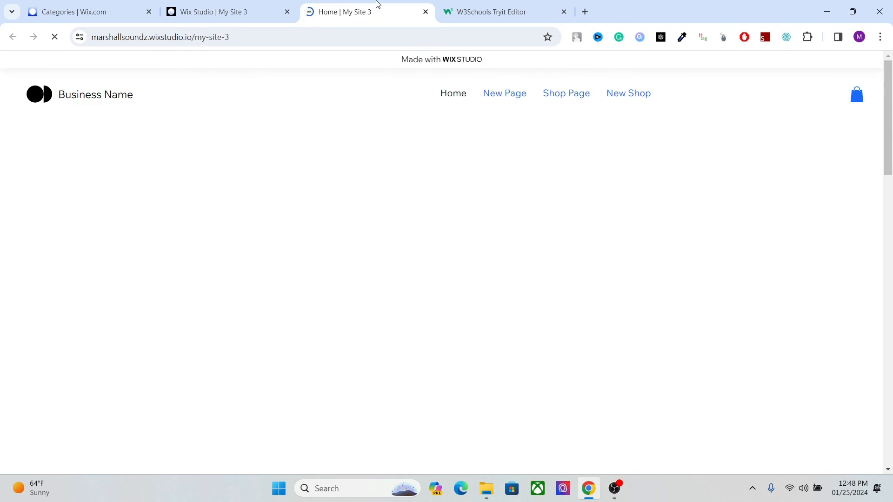
click(631, 93)
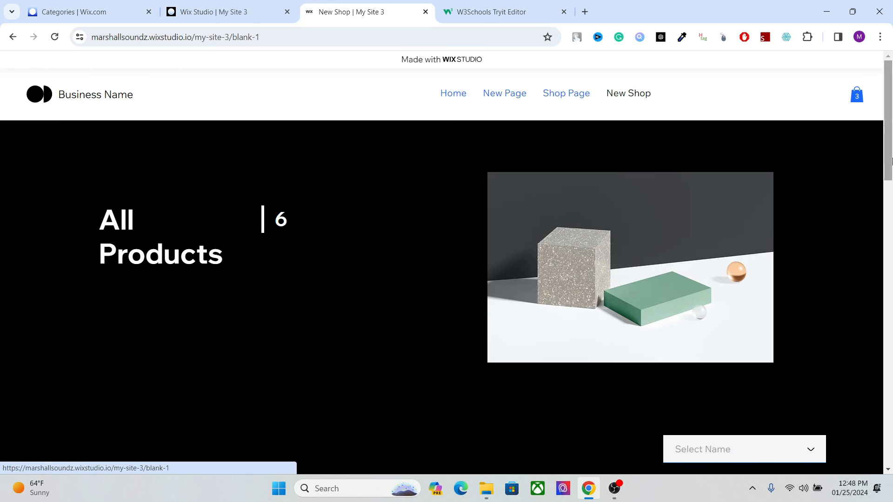
Step: Test the collection dropdown on the live shop page with Men Jogger, Women Hoodie, Women Sweatshirt and Women Tank Top
scroll(879, 242, down, 6)
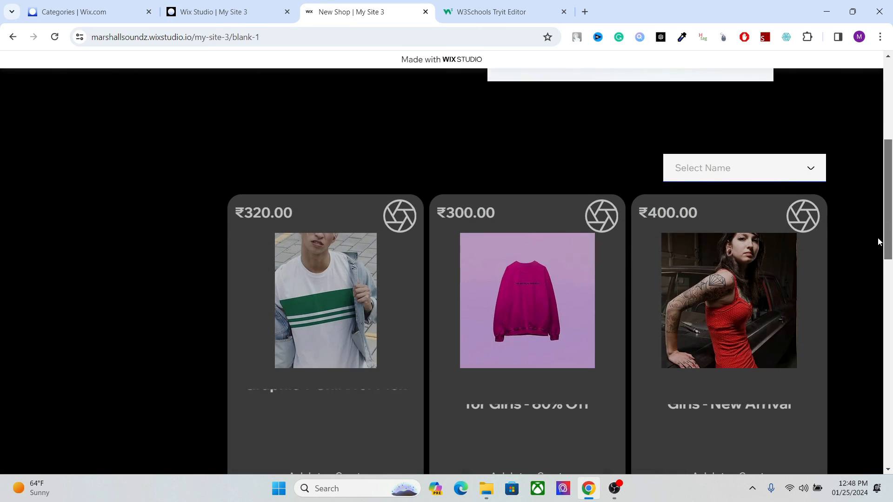
click(797, 166)
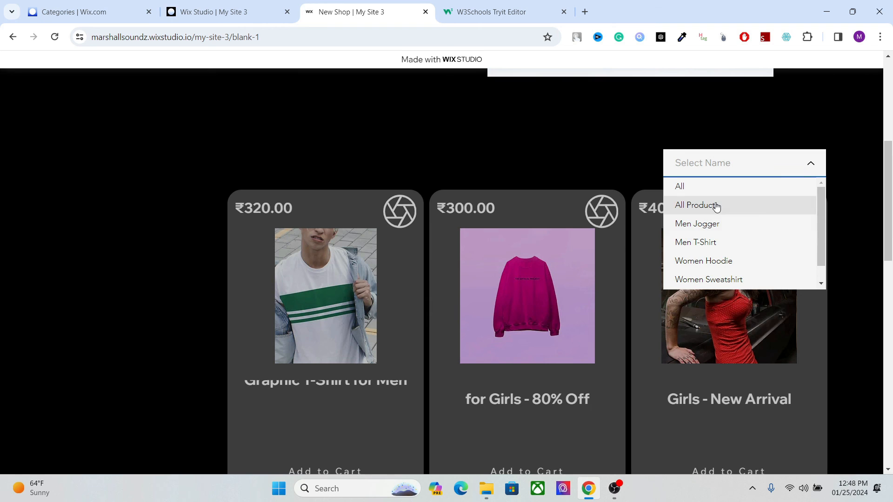
click(712, 224)
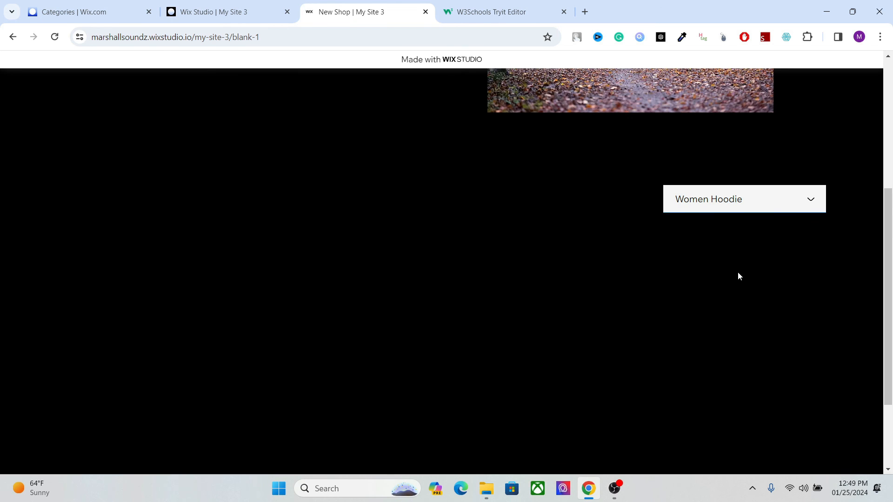
click(734, 200)
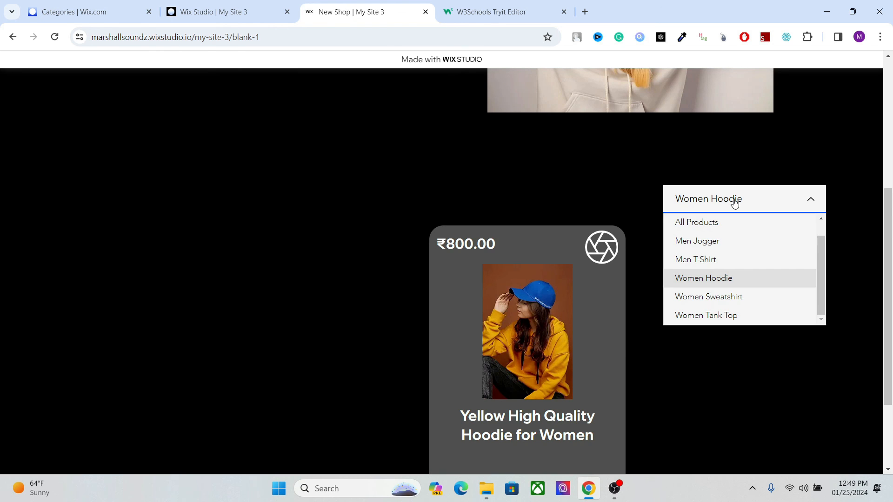
click(721, 297)
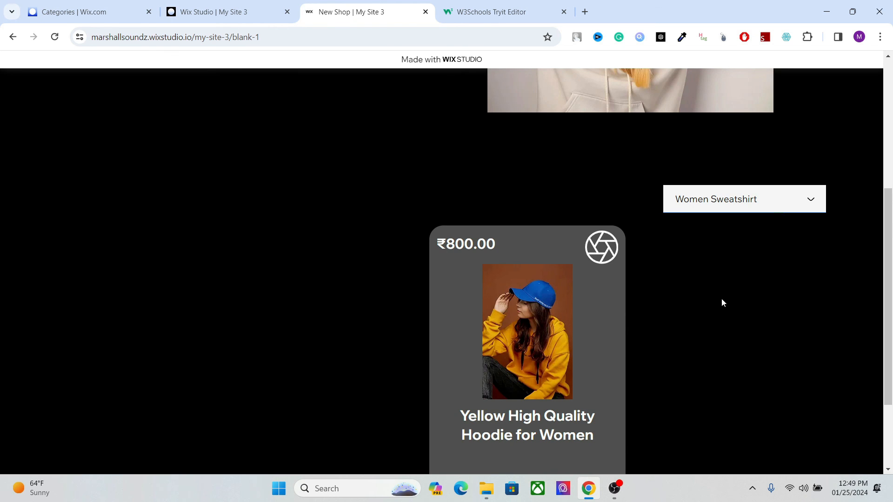
click(729, 202)
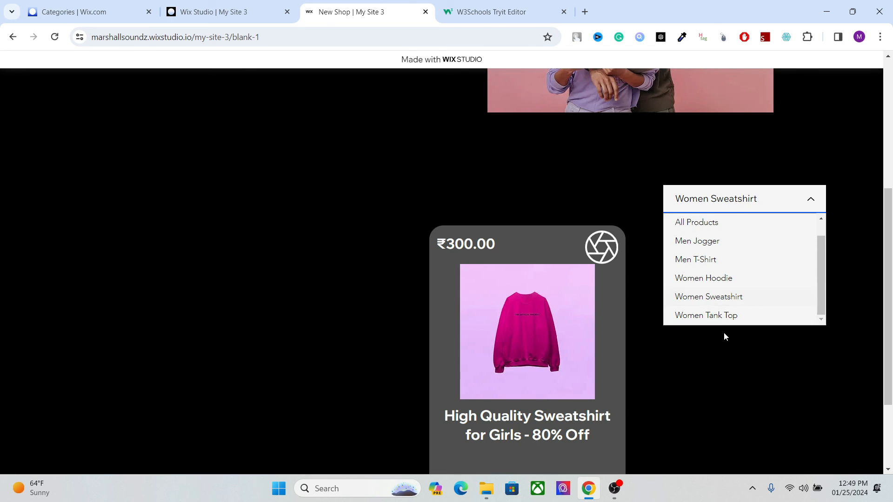
click(724, 314)
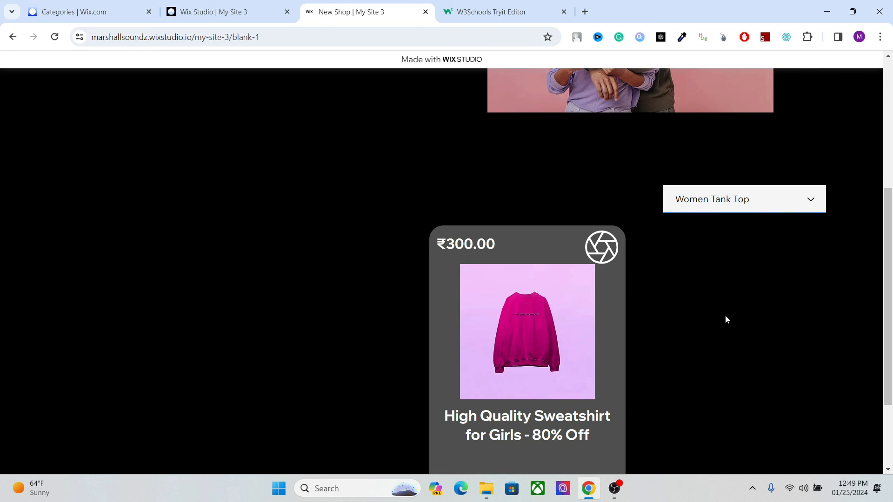
Step: Switch the live collection filter to All Products and to Men Jogger, and check the page's heading and image
click(730, 194)
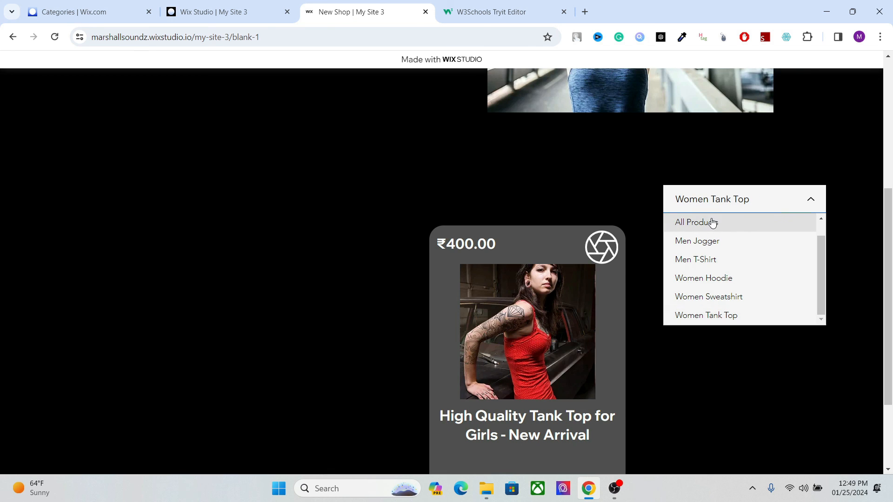
click(712, 222)
click(717, 199)
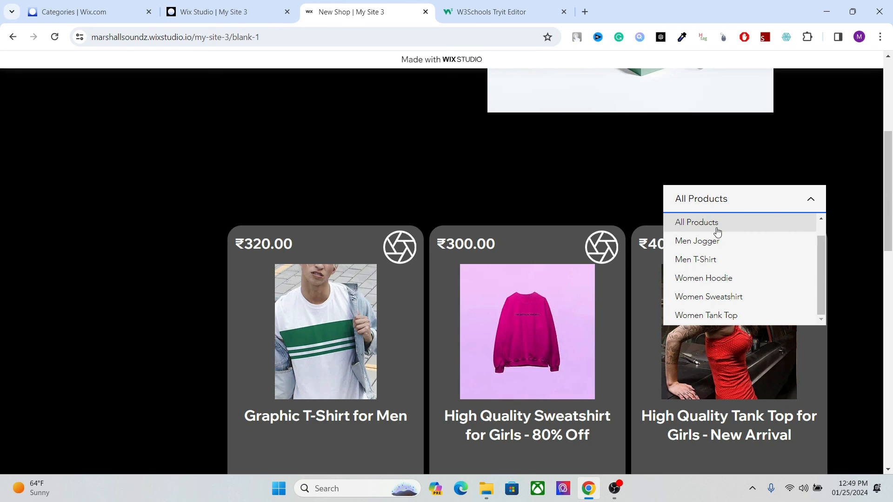
click(711, 241)
drag(891, 231, 891, 131)
Step: Filter the live page by Men T-Shirt, Women Hoodie and Women Tank Top, checking the collection heading, image and product cards
click(742, 394)
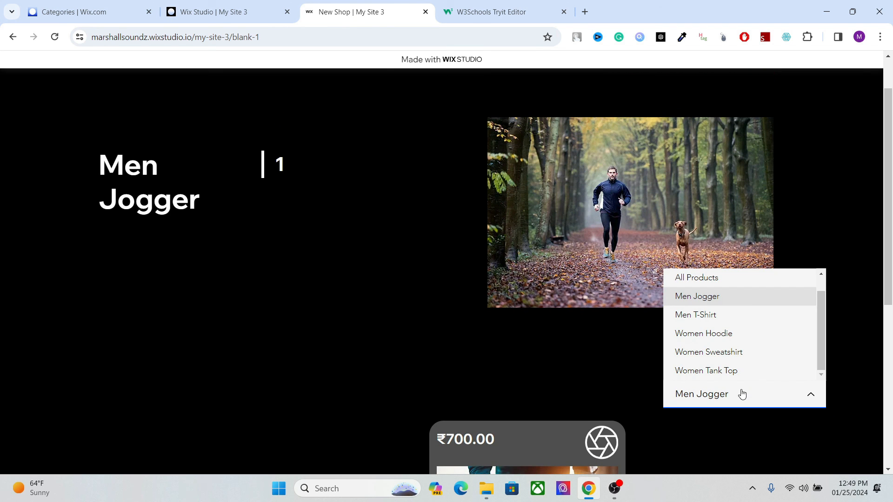
click(724, 315)
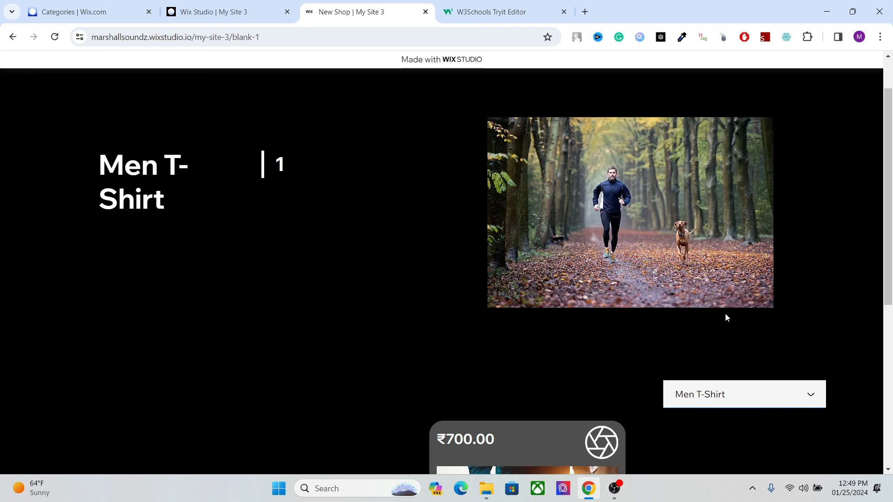
click(730, 393)
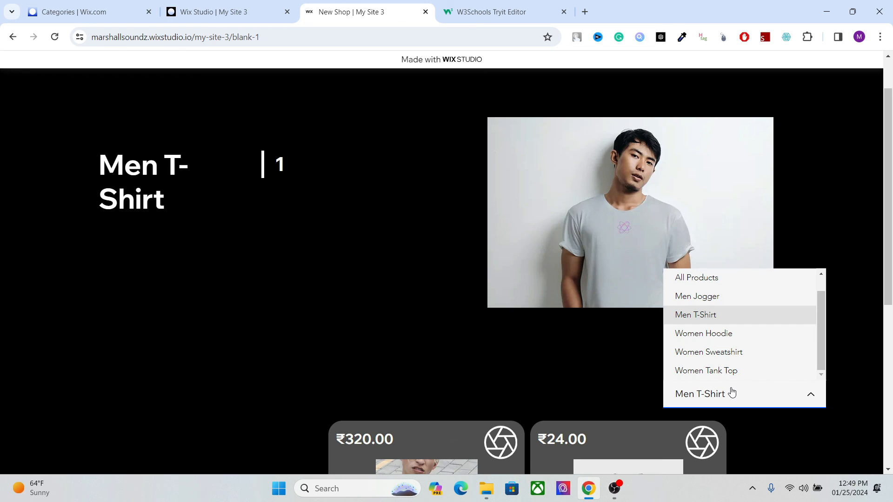
click(730, 341)
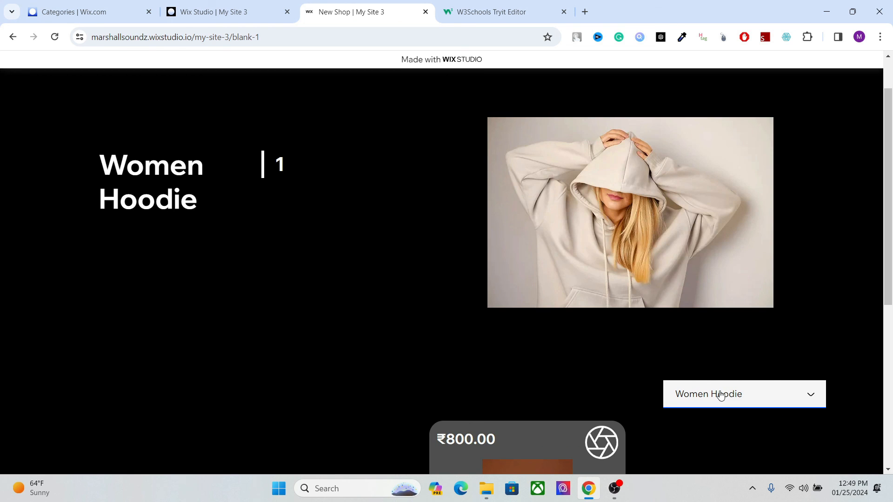
click(720, 395)
click(719, 370)
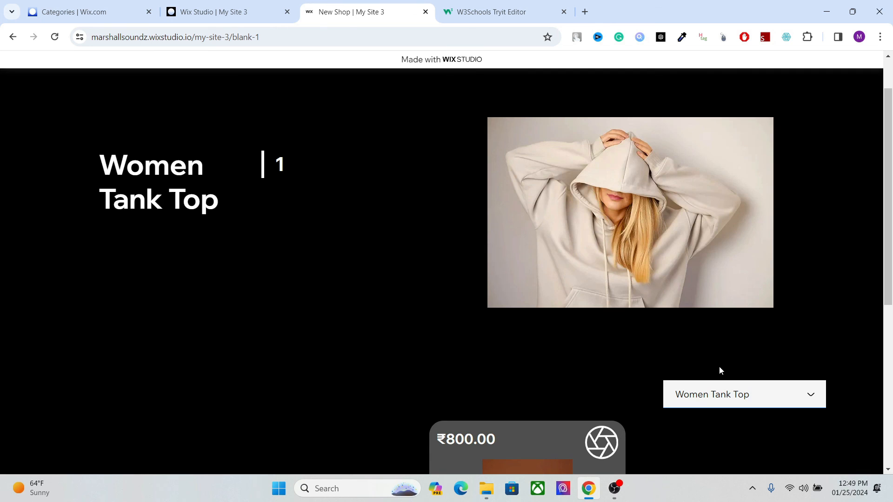
drag(886, 200, 871, 299)
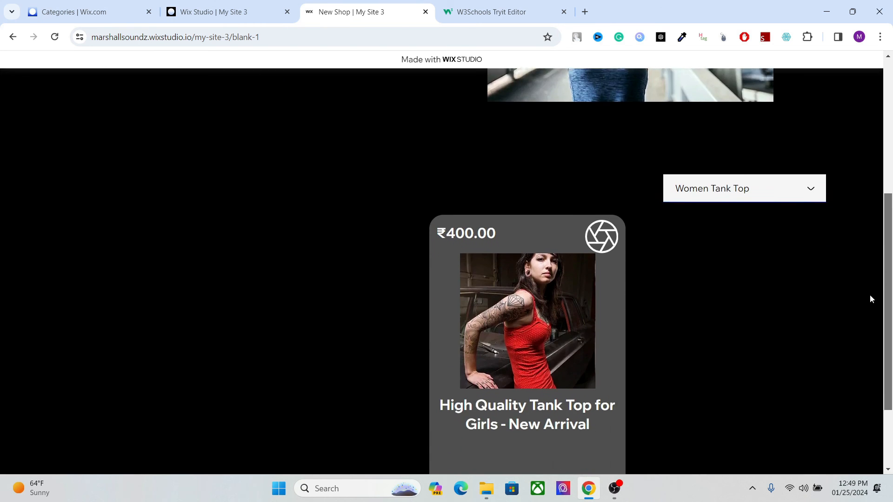
scroll(871, 299, up, 4)
Step: Return to the Wix Studio editor, dismiss the publish confirmation, and widen the collection title text to fit on one line
click(232, 7)
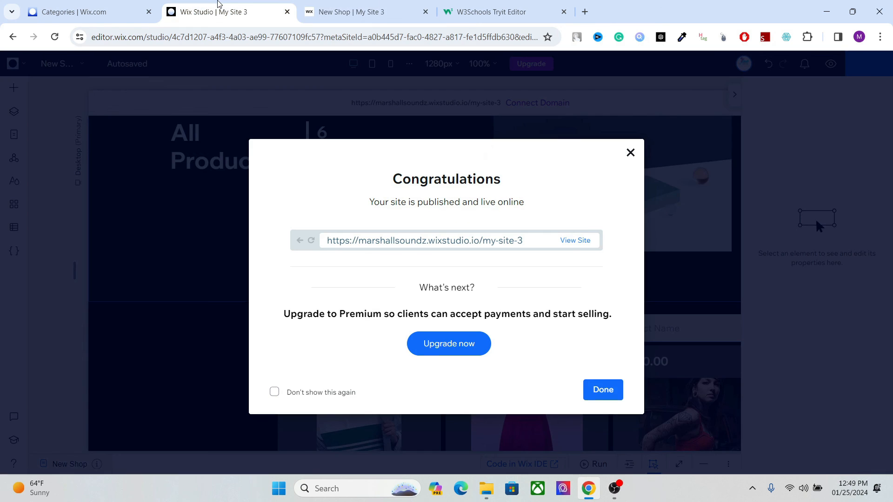
click(630, 152)
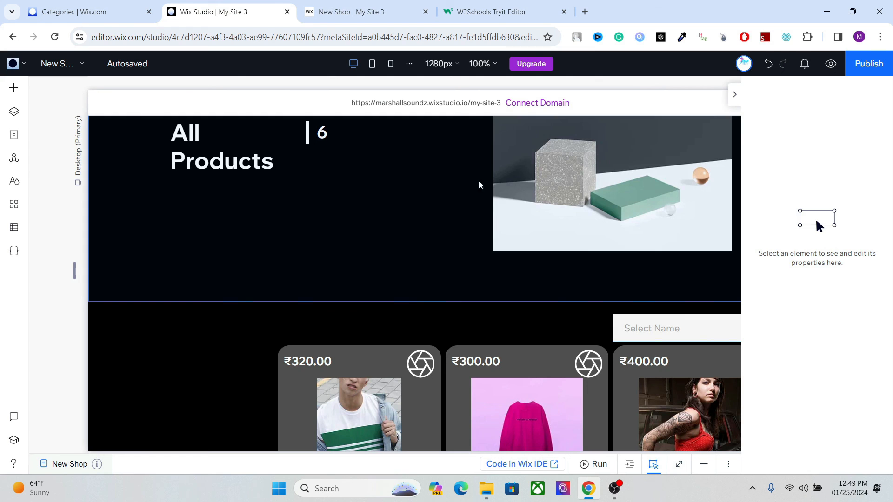
click(208, 152)
click(207, 152)
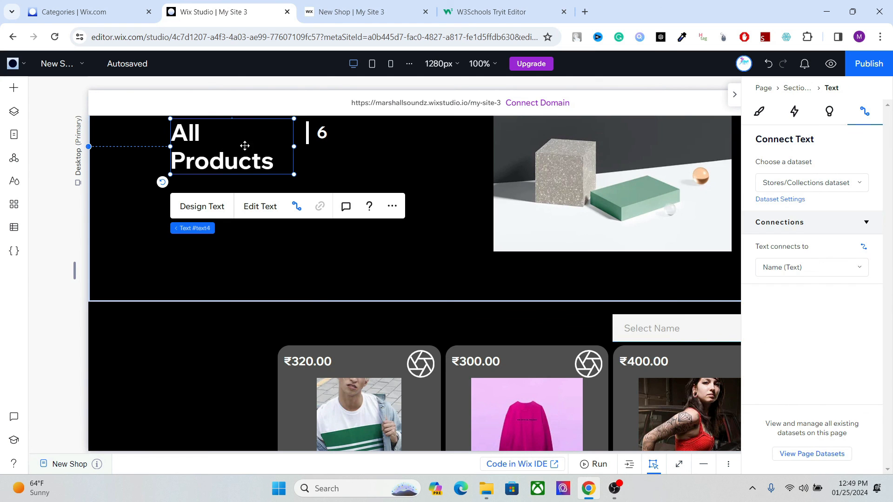
drag(292, 146, 274, 143)
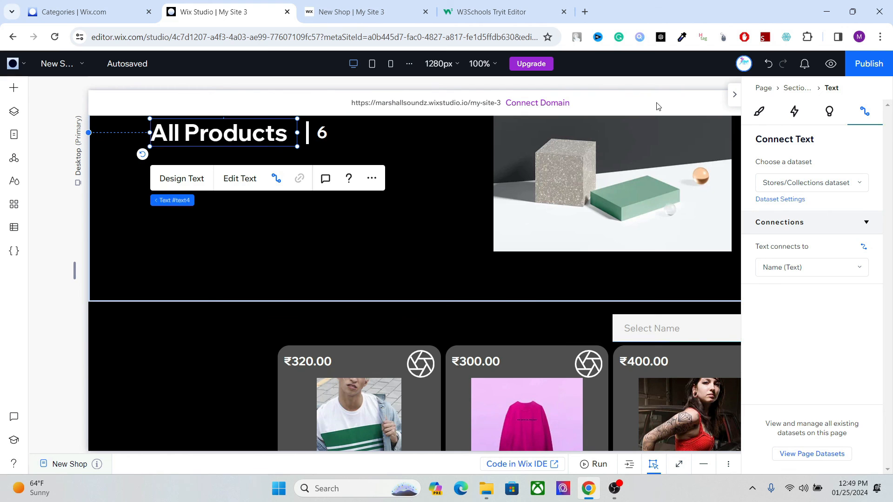
click(735, 96)
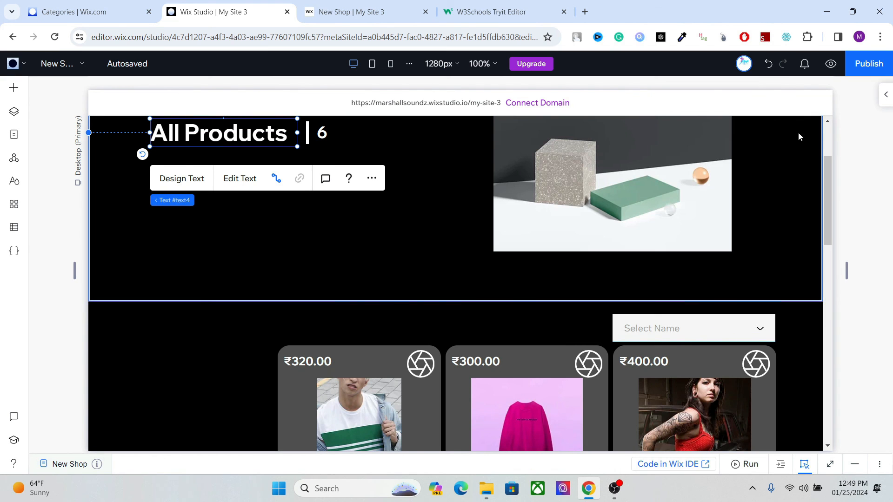
Step: Look over the New Shop page layout and browse the Store elements available to add, such as the Grid Product Gallery
click(828, 139)
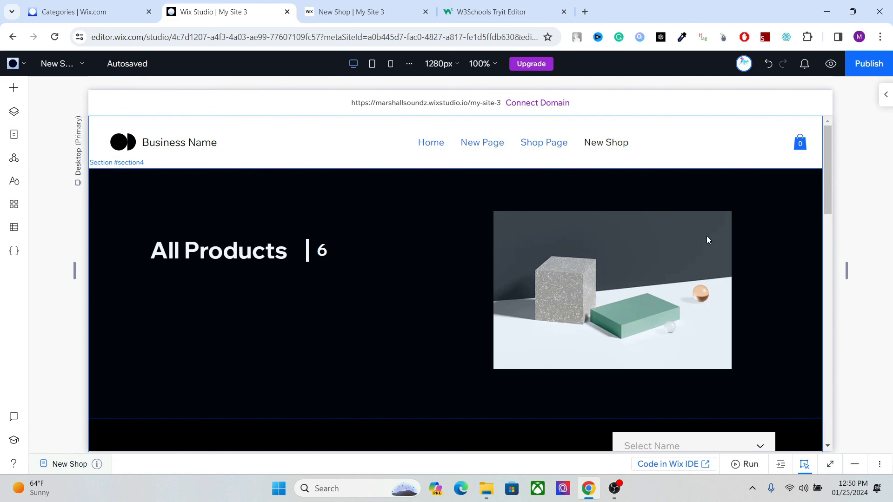
click(827, 222)
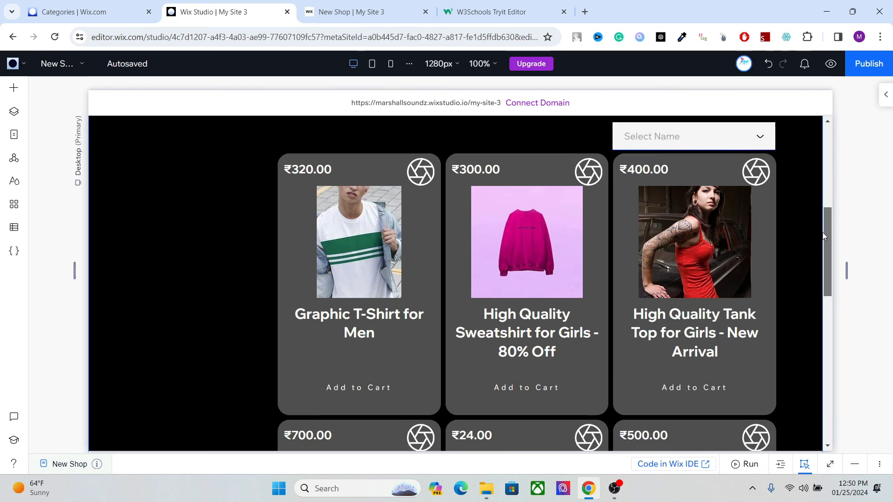
drag(827, 232, 805, 194)
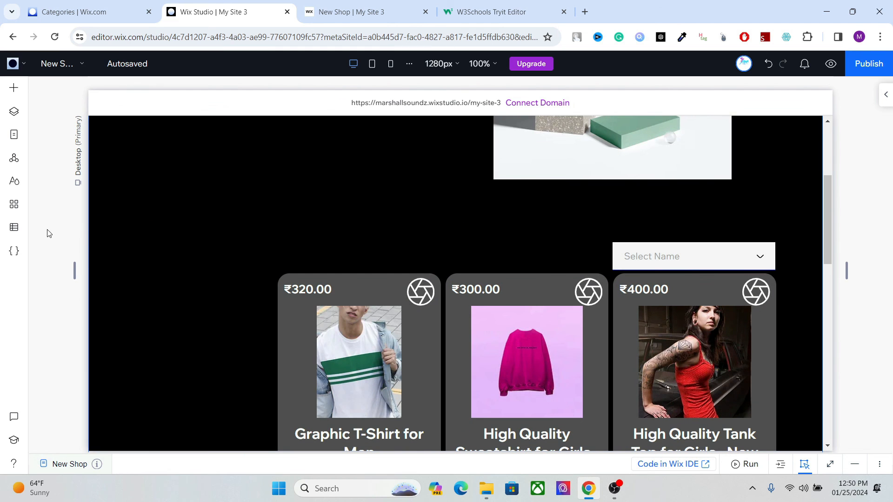
click(15, 88)
click(55, 395)
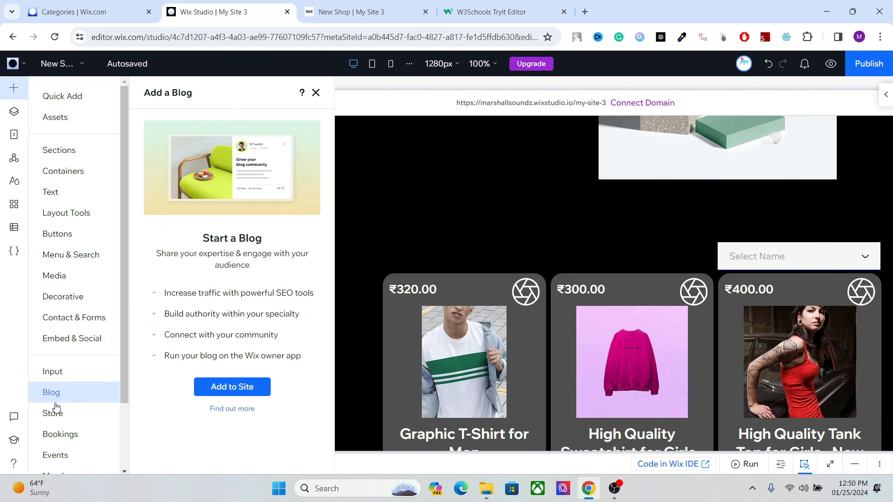
click(54, 413)
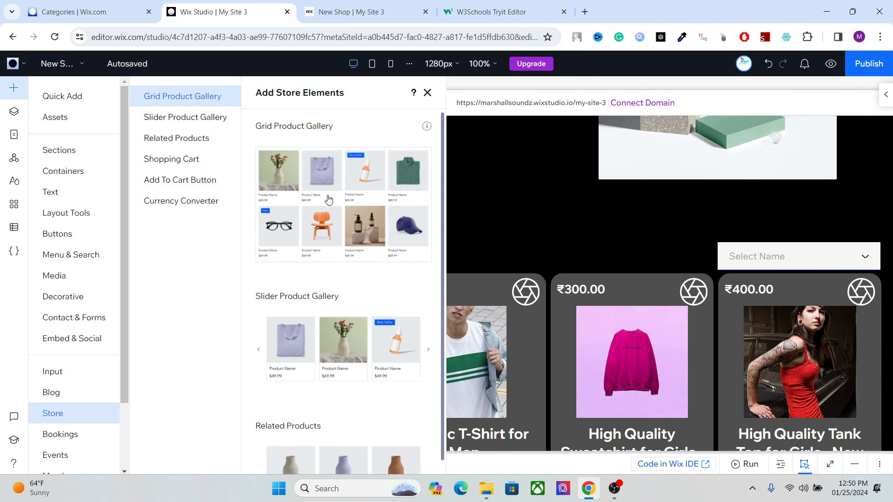
click(427, 92)
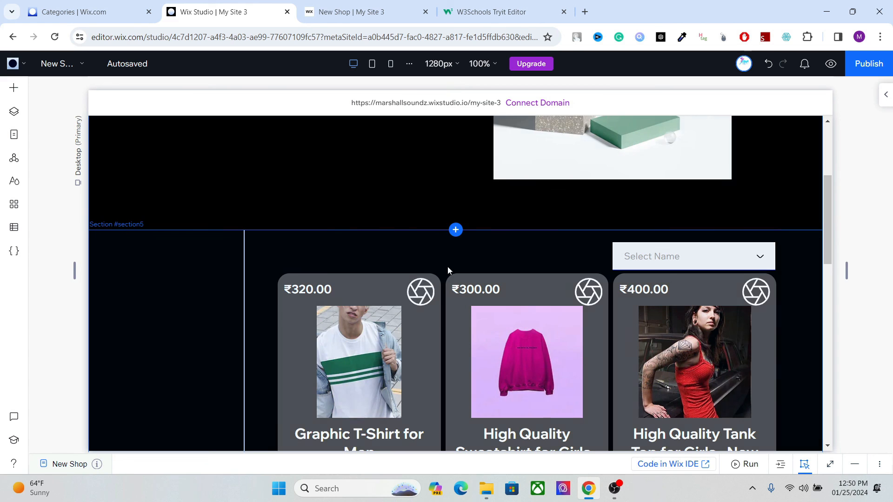
Step: Examine which Stores/Products dataset fields the product name text in the repeater can connect to
drag(826, 249, 824, 263)
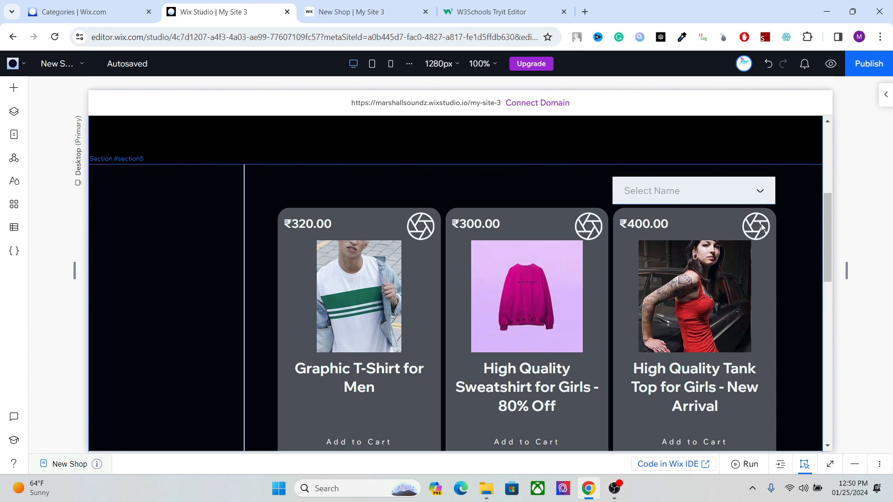
click(709, 185)
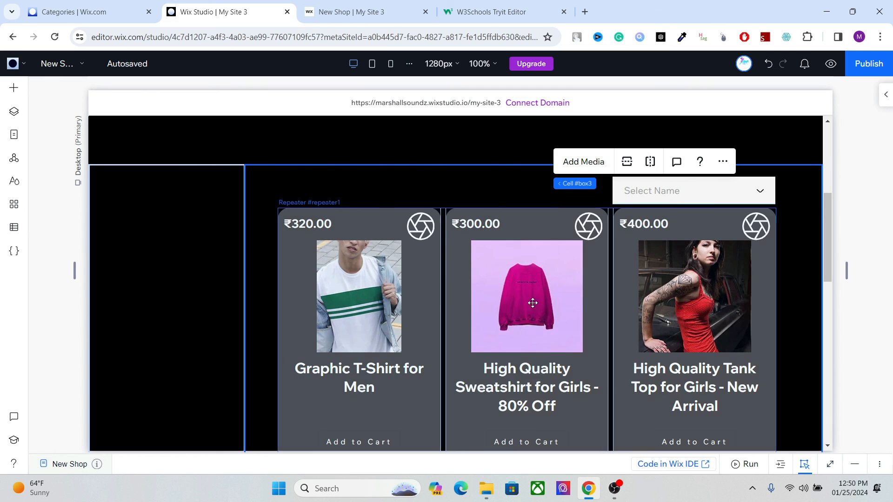
click(512, 378)
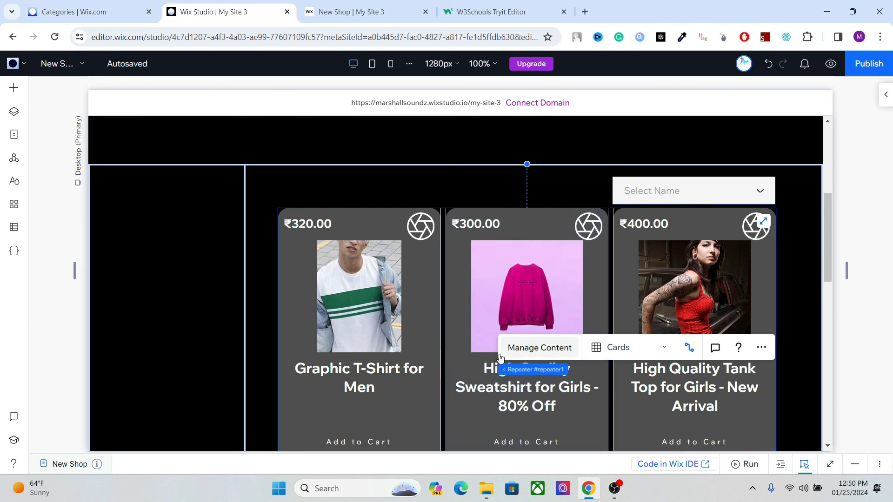
click(494, 378)
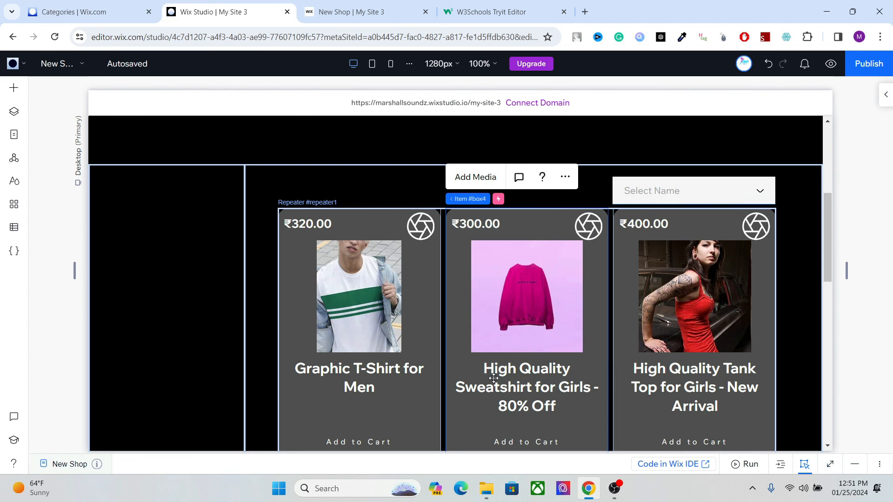
click(528, 399)
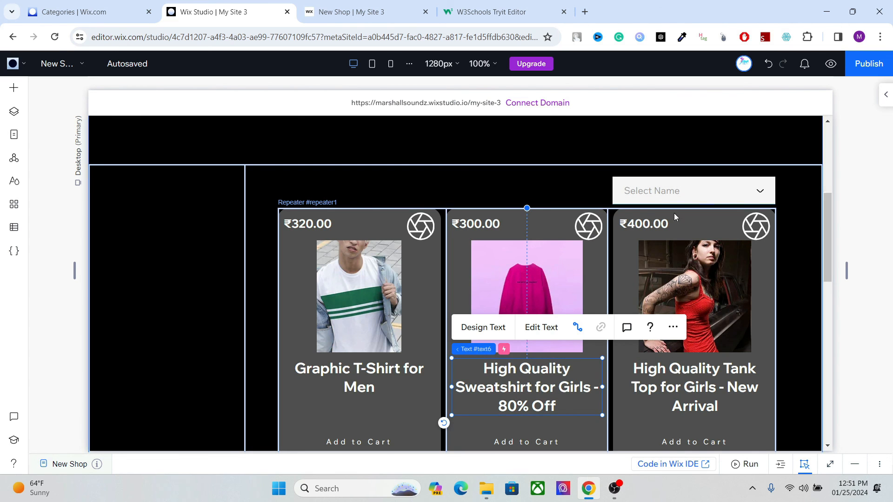
click(577, 327)
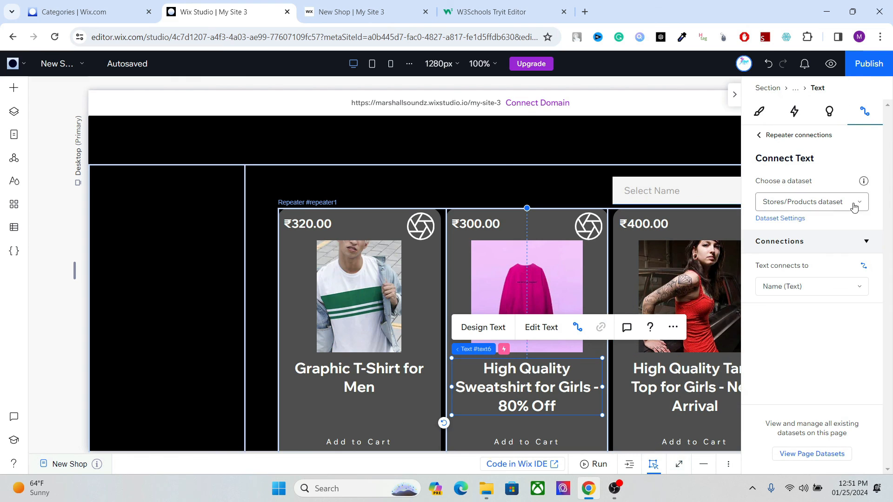
click(804, 285)
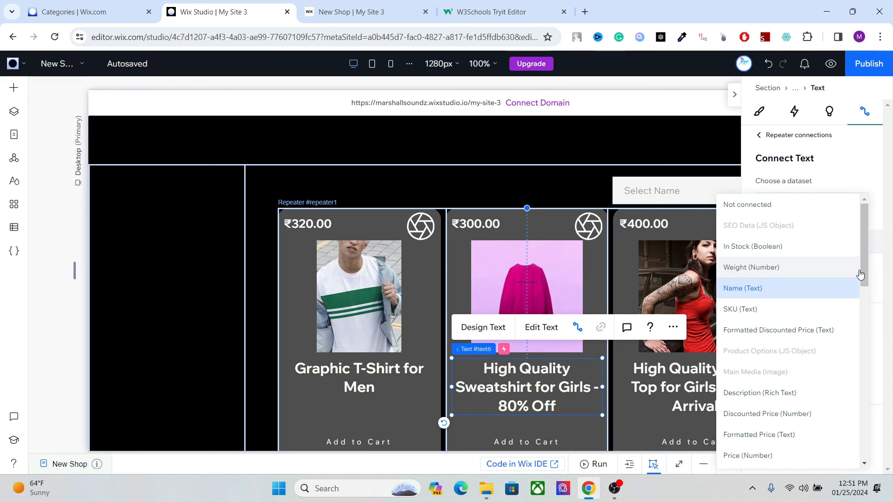
drag(864, 274, 858, 329)
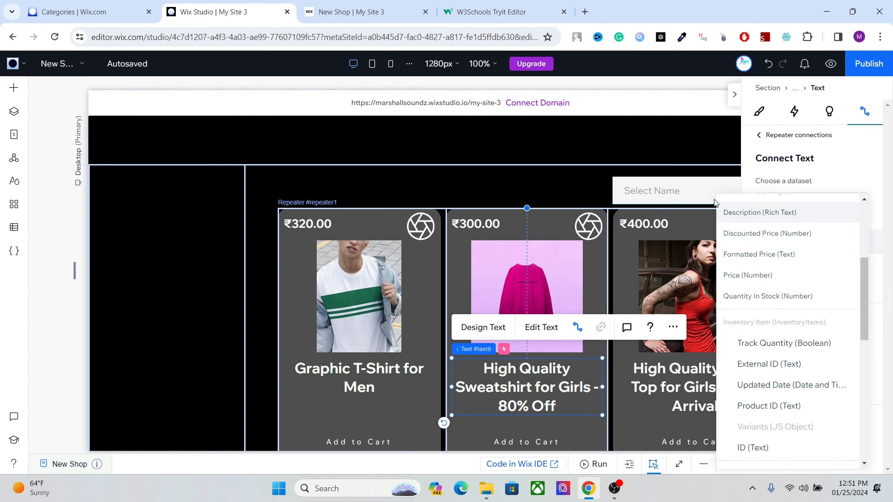
click(540, 214)
click(540, 214)
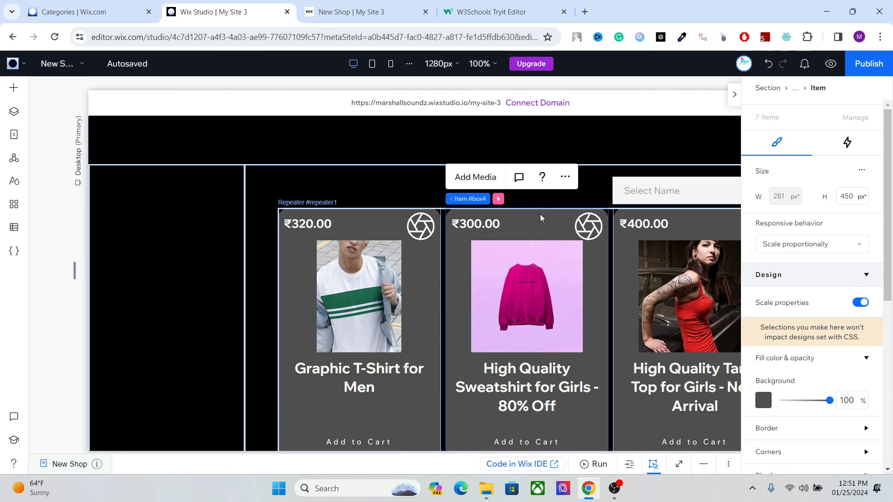
click(734, 94)
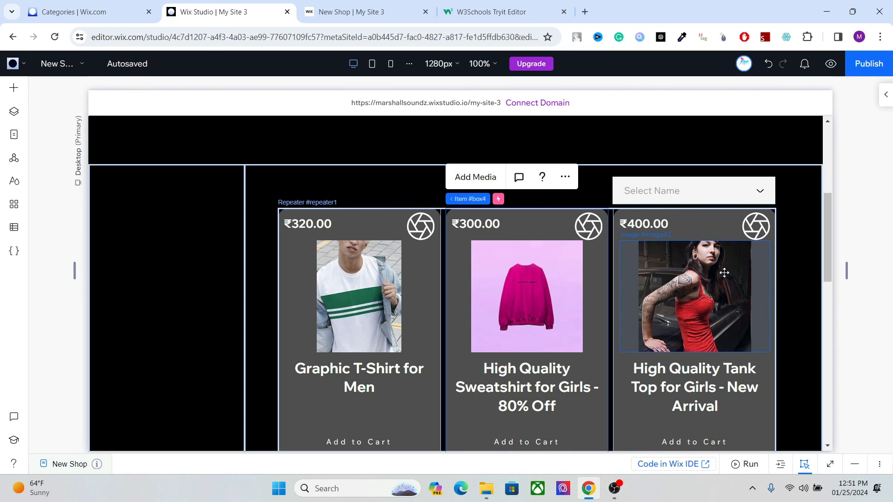
drag(825, 247, 824, 175)
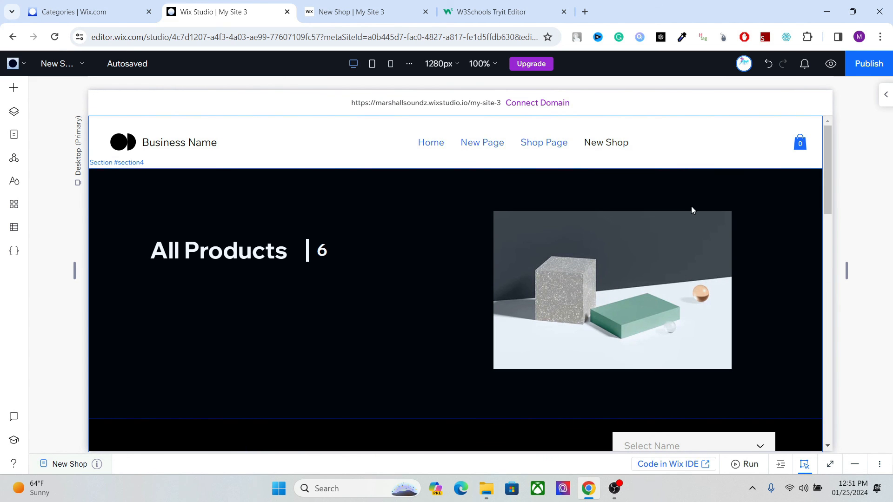